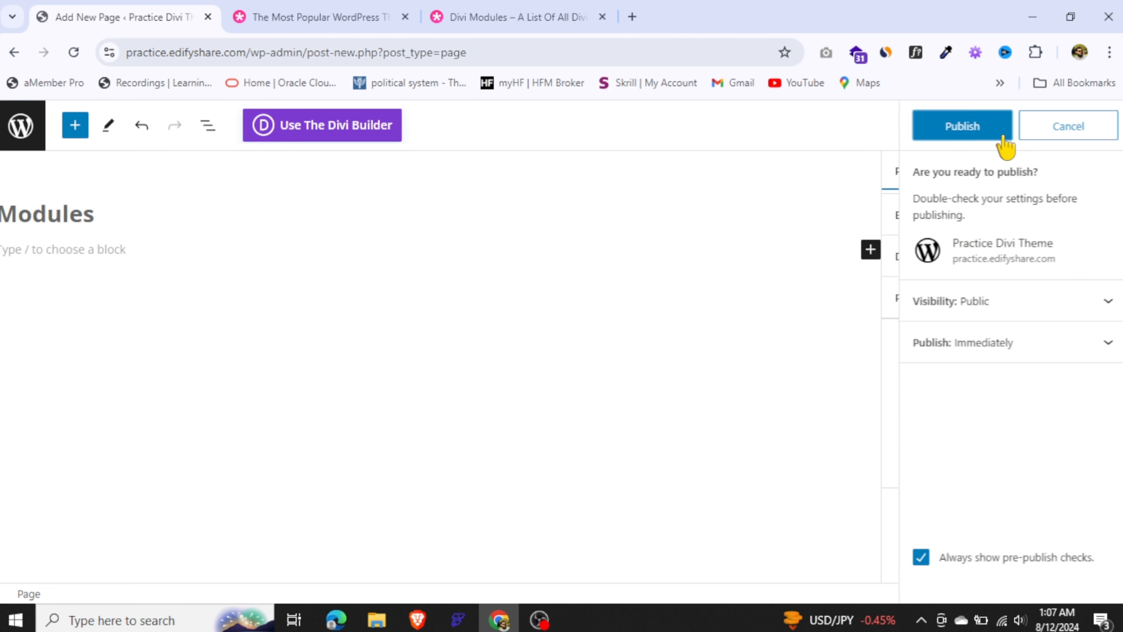
Publish the Modules page and open its live view in a new browser tab
{"action": "left_click", "coordinate": [1003, 138]}
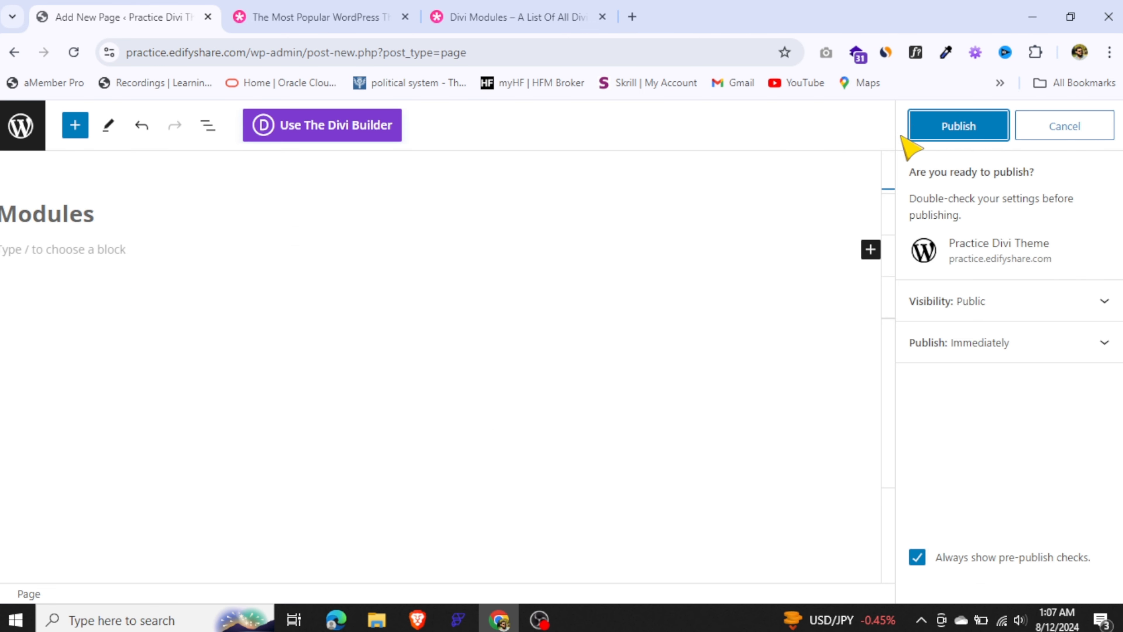
{"action": "right_click", "coordinate": [153, 553]}
{"action": "left_click", "coordinate": [218, 364]}
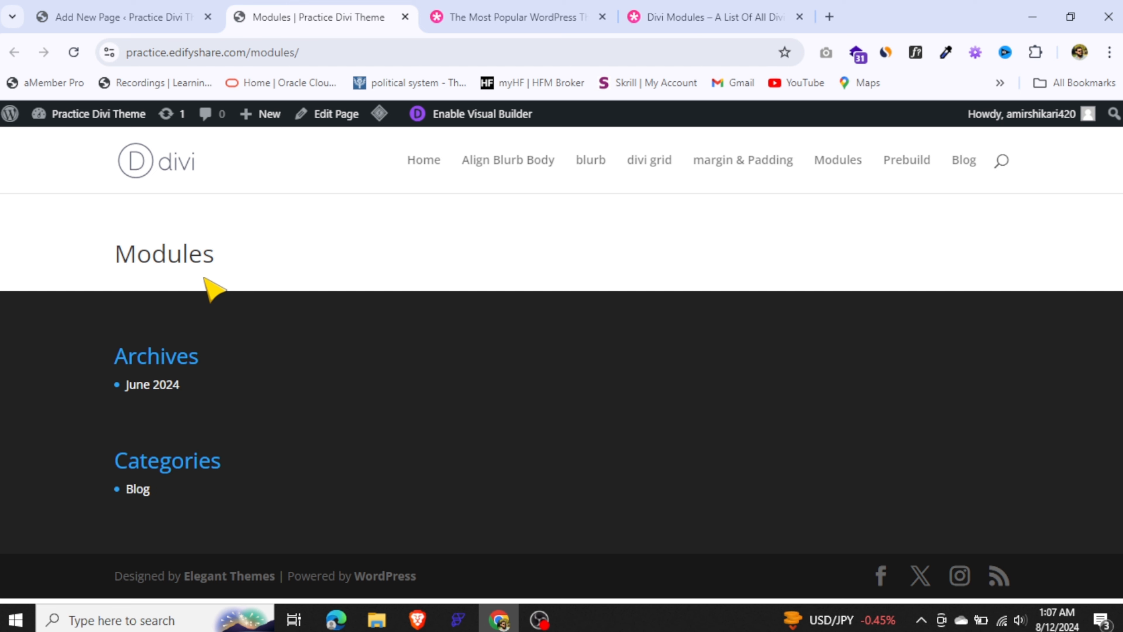
Enable the Visual Builder for the Modules page and insert a row with three equal columns
{"action": "left_click", "coordinate": [486, 116]}
{"action": "left_click", "coordinate": [221, 421]}
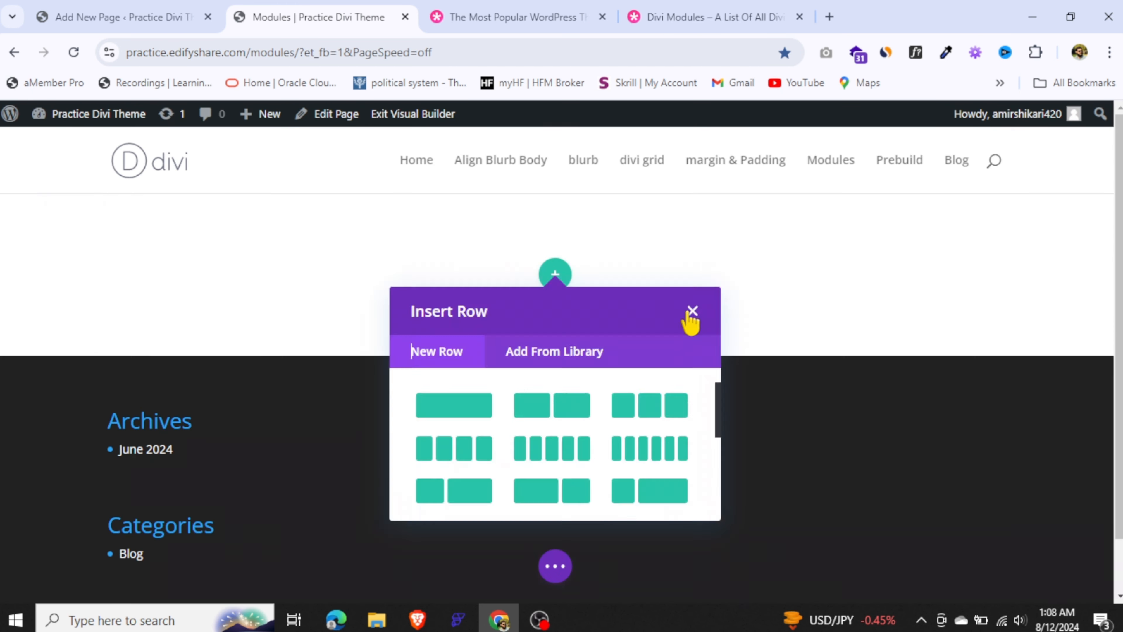
{"action": "left_click", "coordinate": [690, 312]}
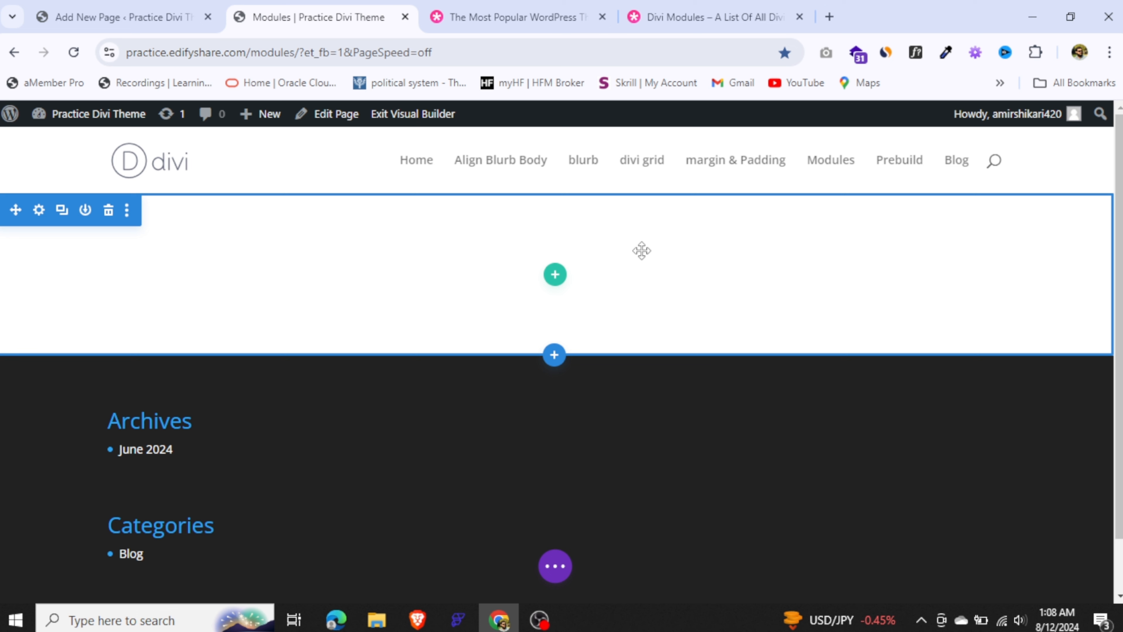
{"action": "left_click", "coordinate": [557, 278]}
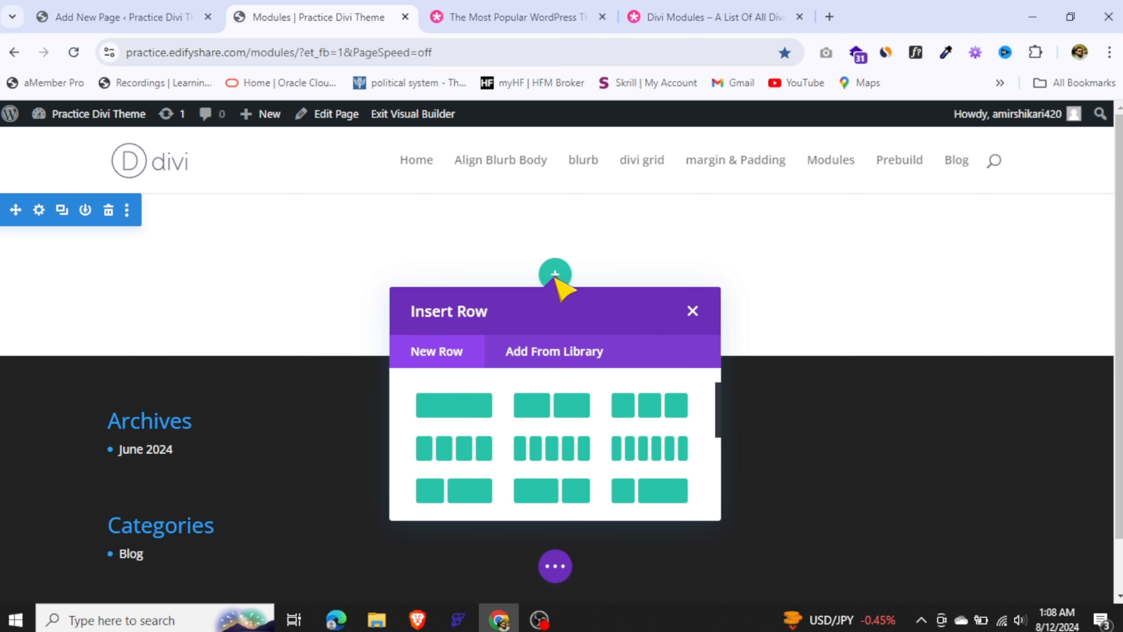
{"action": "left_click", "coordinate": [630, 416]}
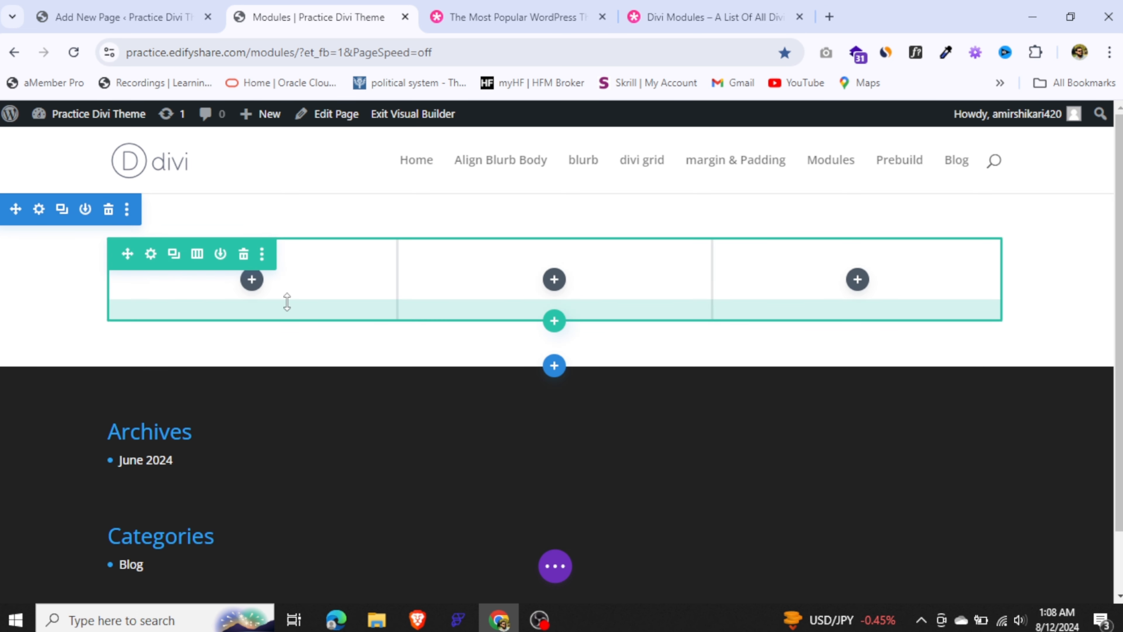
Search the modules for "text" and insert a Text module in the row's first column
{"action": "left_click", "coordinate": [252, 279]}
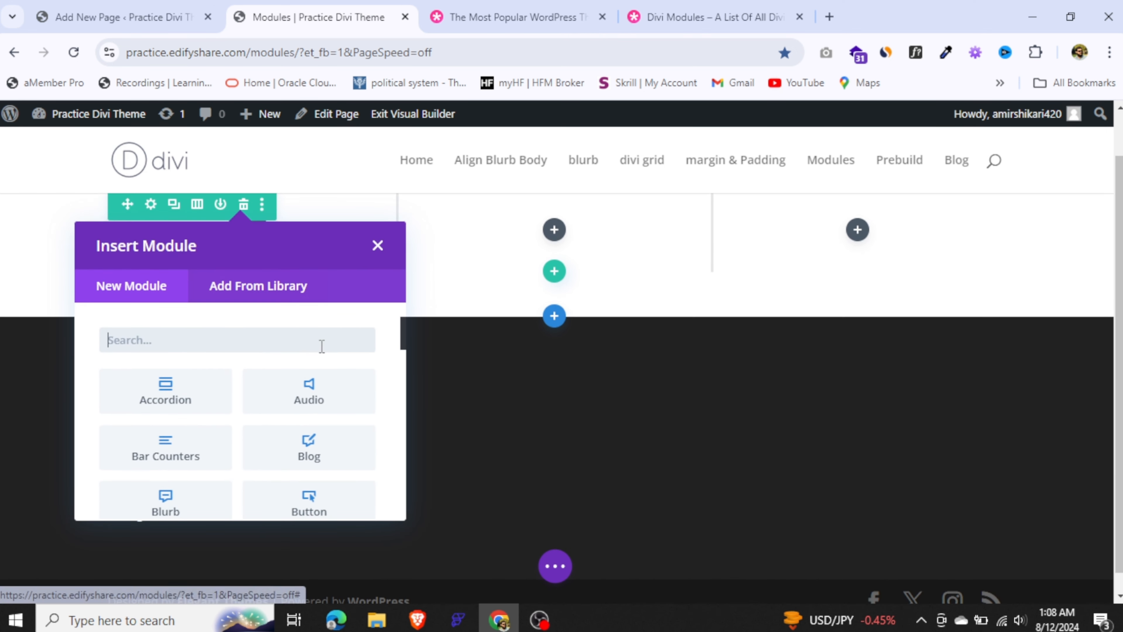
{"action": "scroll", "coordinate": [411, 346], "scroll_direction": "down", "scroll_amount": 4}
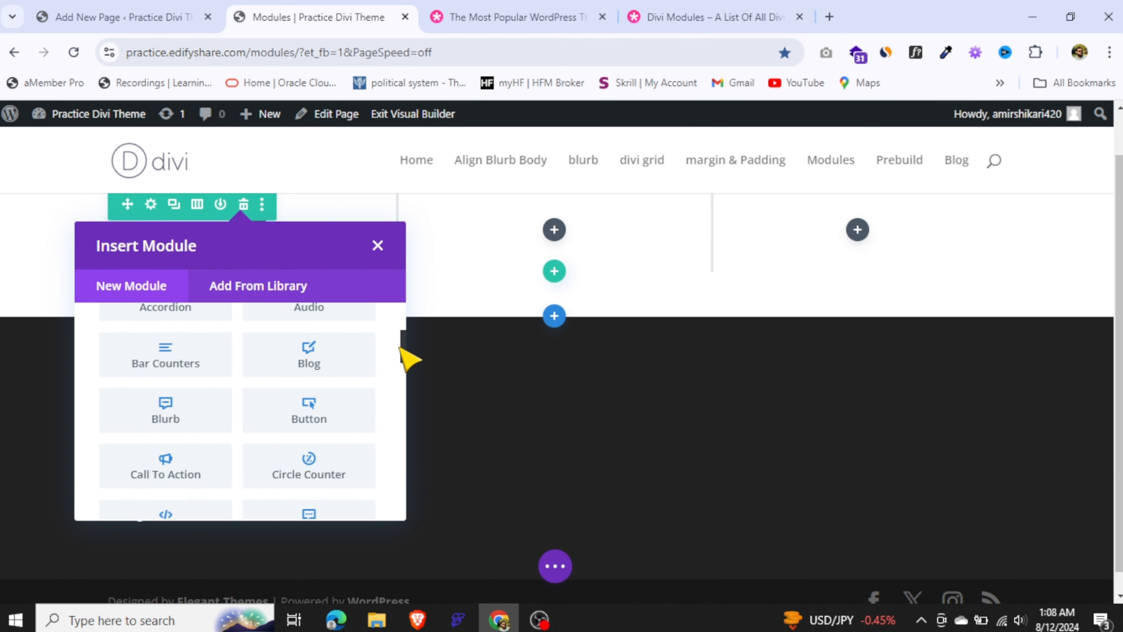
{"action": "left_click_drag", "start_coordinate": [408, 352], "coordinate": [407, 333]}
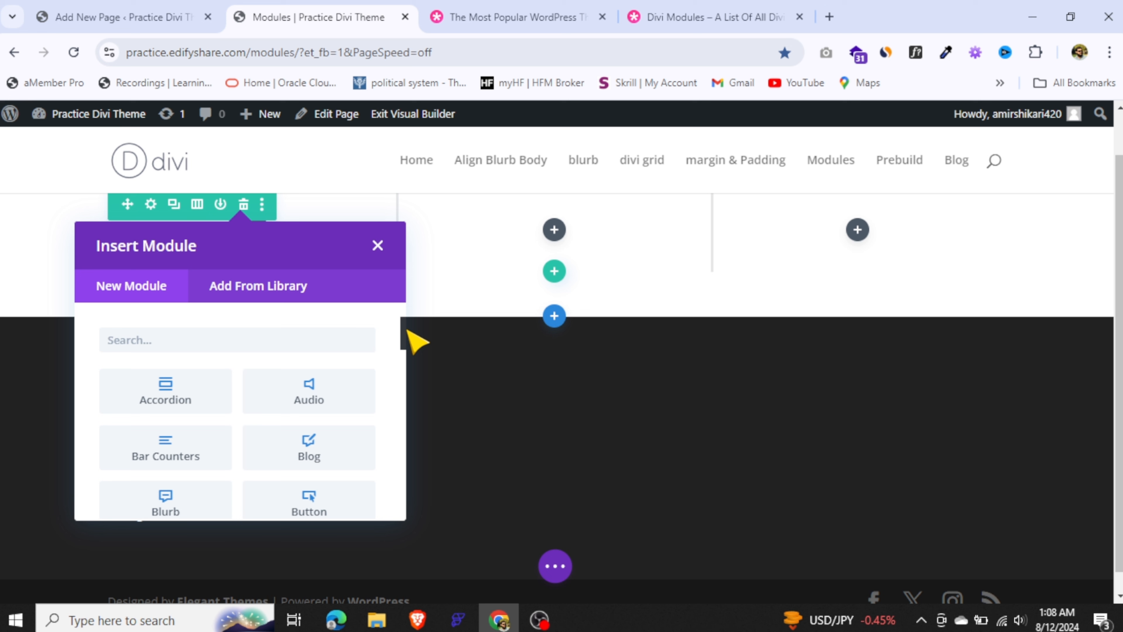
{"action": "mouse_move", "coordinate": [402, 330]}
{"action": "left_mouse_down"}
{"action": "mouse_move", "coordinate": [419, 416]}
{"action": "mouse_move", "coordinate": [406, 468]}
{"action": "mouse_move", "coordinate": [413, 420]}
{"action": "mouse_move", "coordinate": [400, 318]}
{"action": "left_mouse_up"}
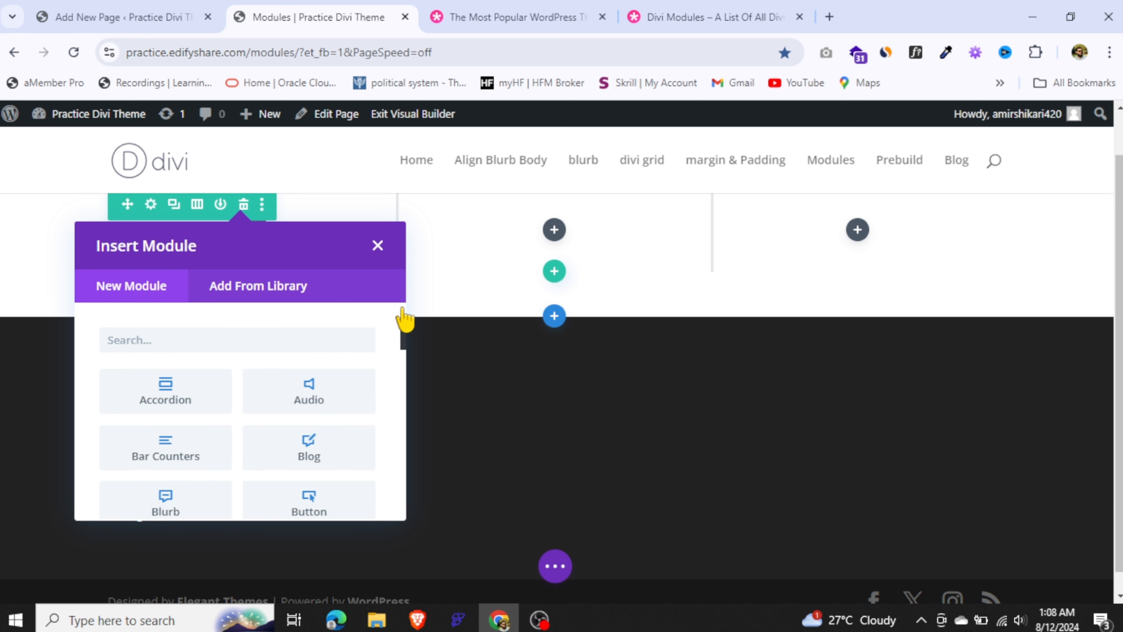
{"action": "left_click", "coordinate": [236, 340]}
{"action": "type", "text": "text"}
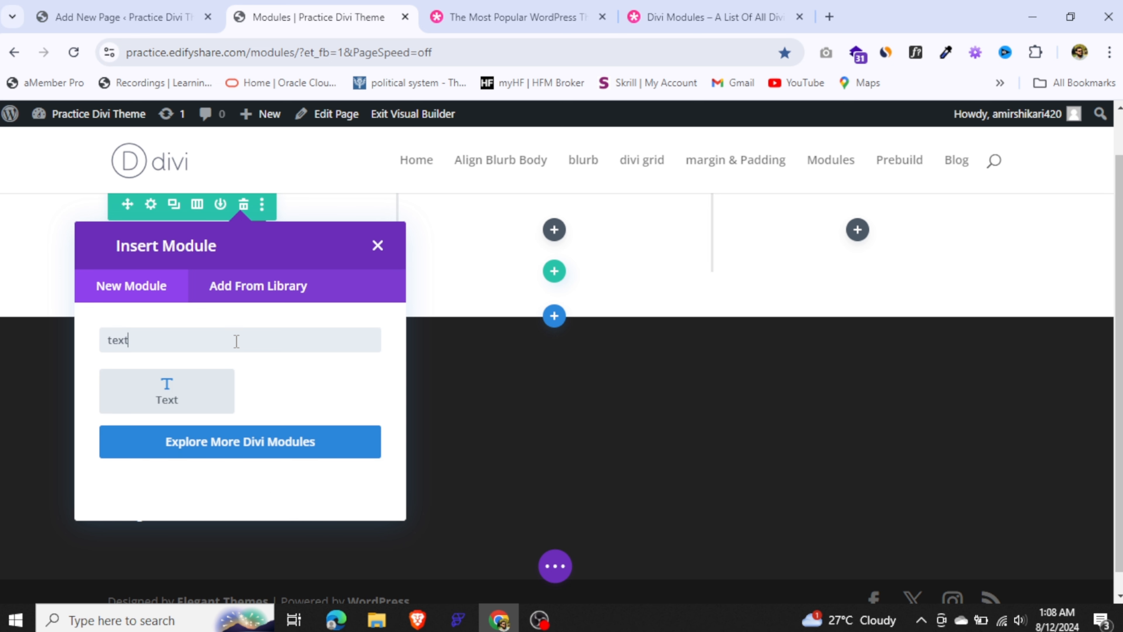
{"action": "left_click", "coordinate": [166, 400]}
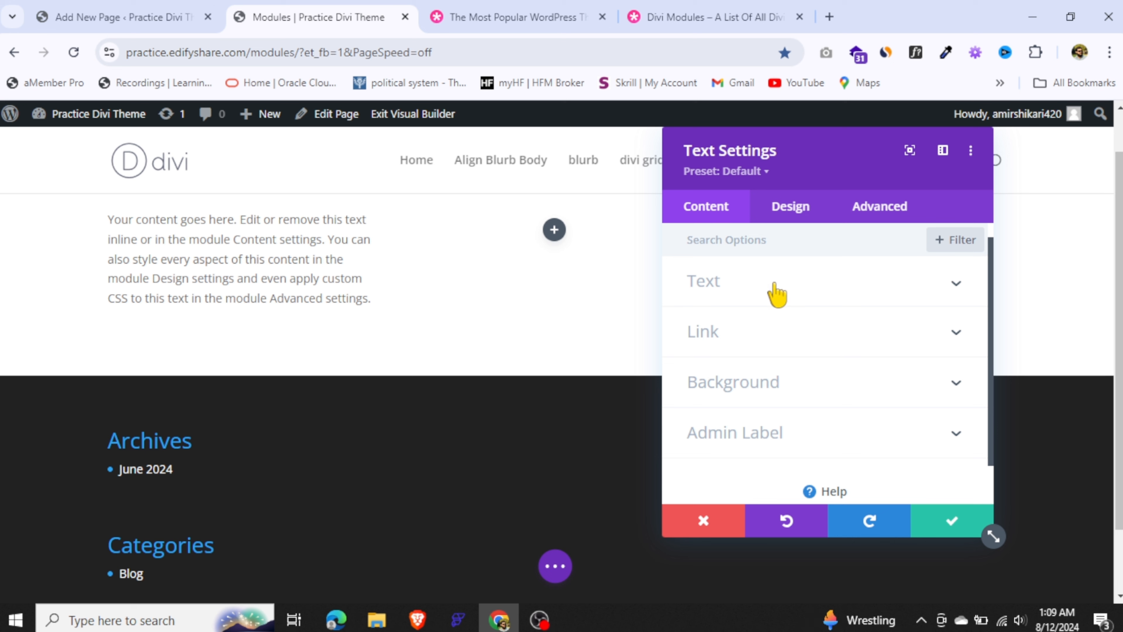
Make the words "also style" bold in the Text module's body content
{"action": "left_click", "coordinate": [905, 294]}
{"action": "scroll", "coordinate": [972, 354], "scroll_direction": "down", "scroll_amount": 3}
{"action": "left_click_drag", "start_coordinate": [877, 452], "coordinate": [701, 351]}
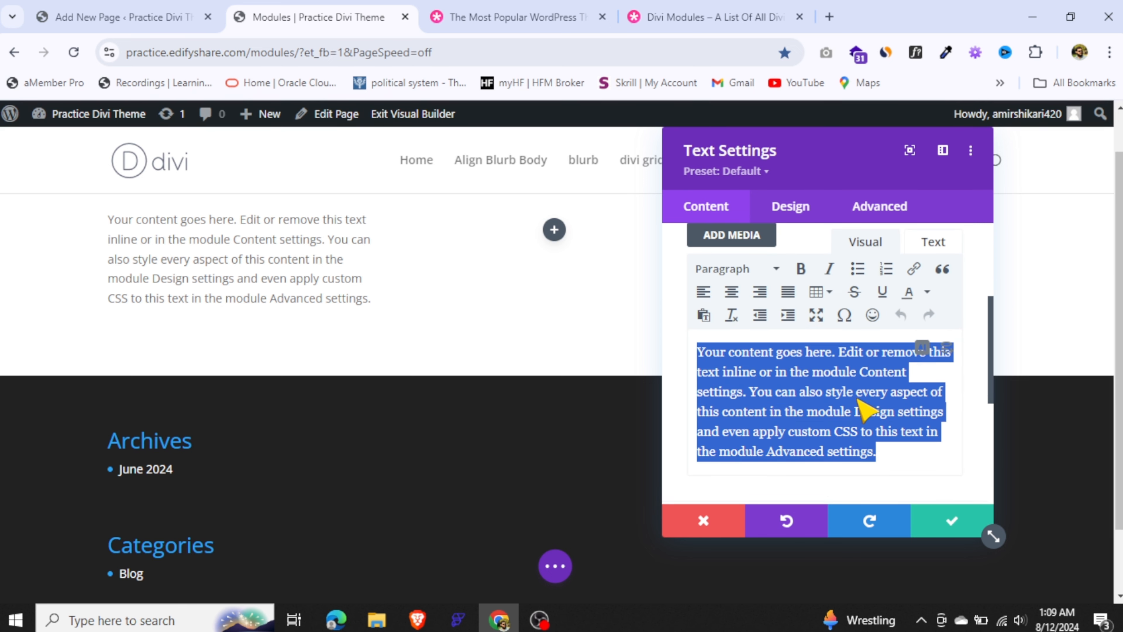
{"action": "left_click", "coordinate": [862, 409]}
{"action": "left_click", "coordinate": [772, 271]}
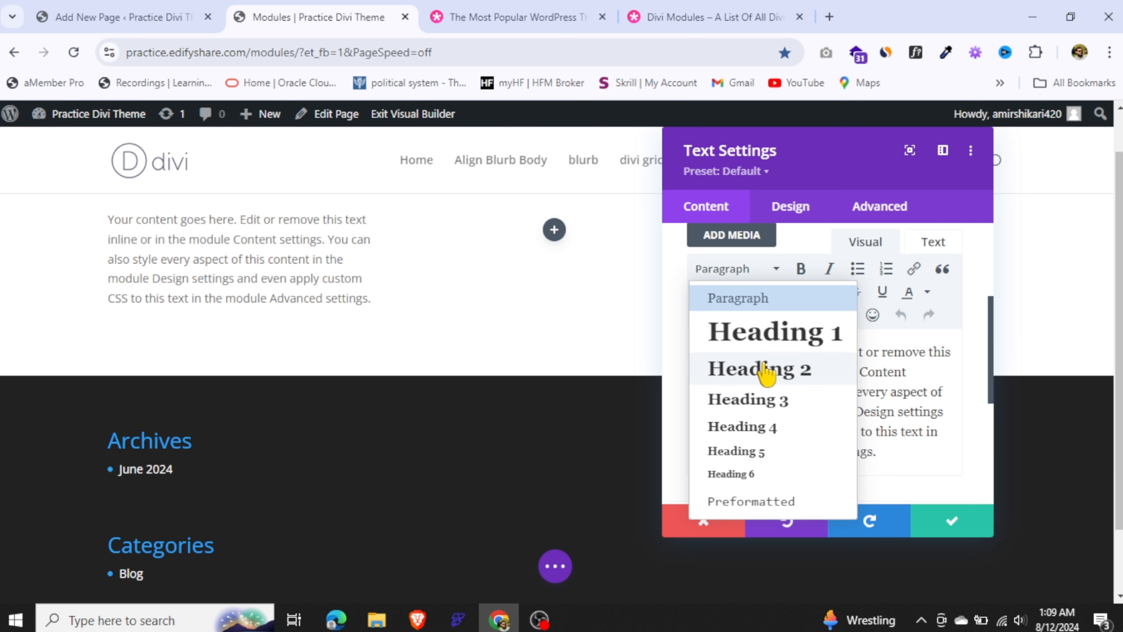
{"action": "left_click", "coordinate": [909, 413]}
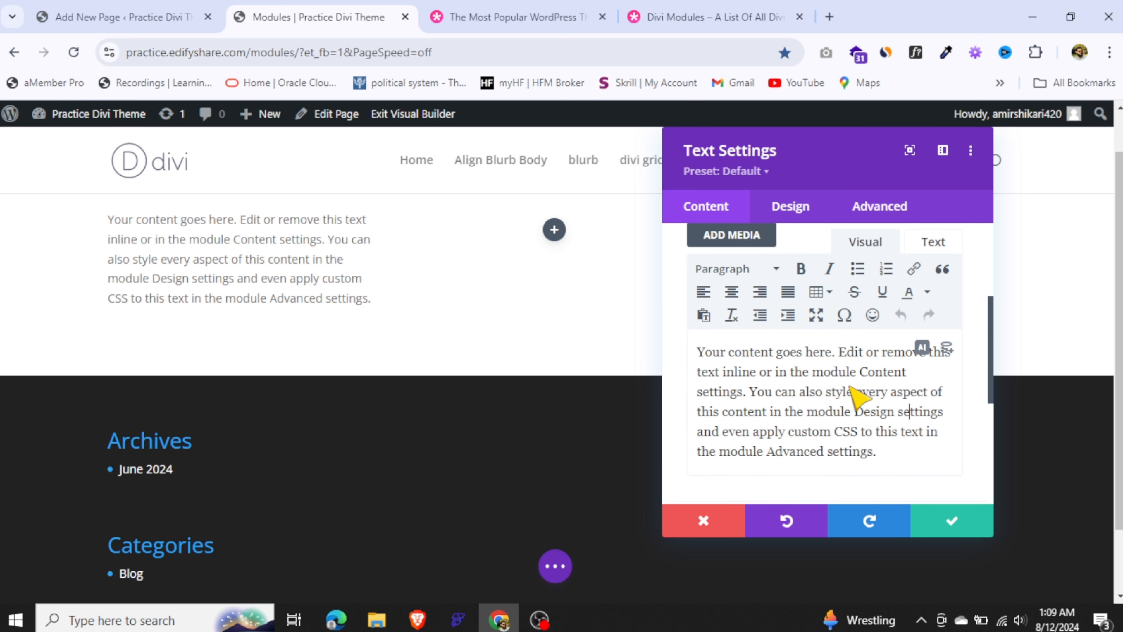
{"action": "left_click_drag", "start_coordinate": [852, 392], "coordinate": [798, 392]}
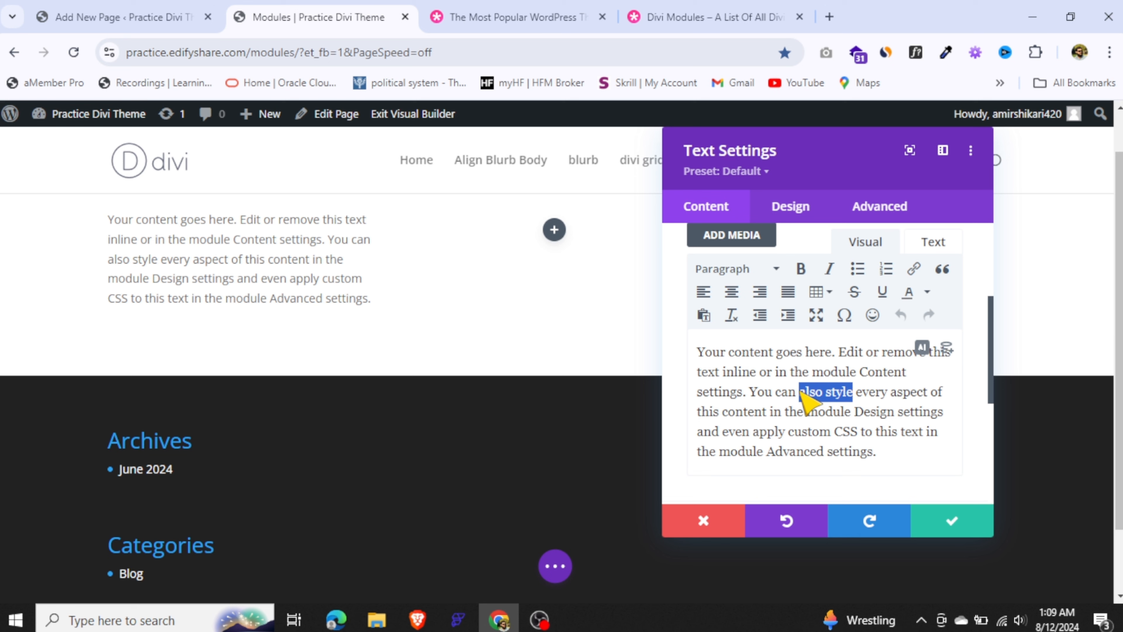
{"action": "left_click", "coordinate": [801, 271]}
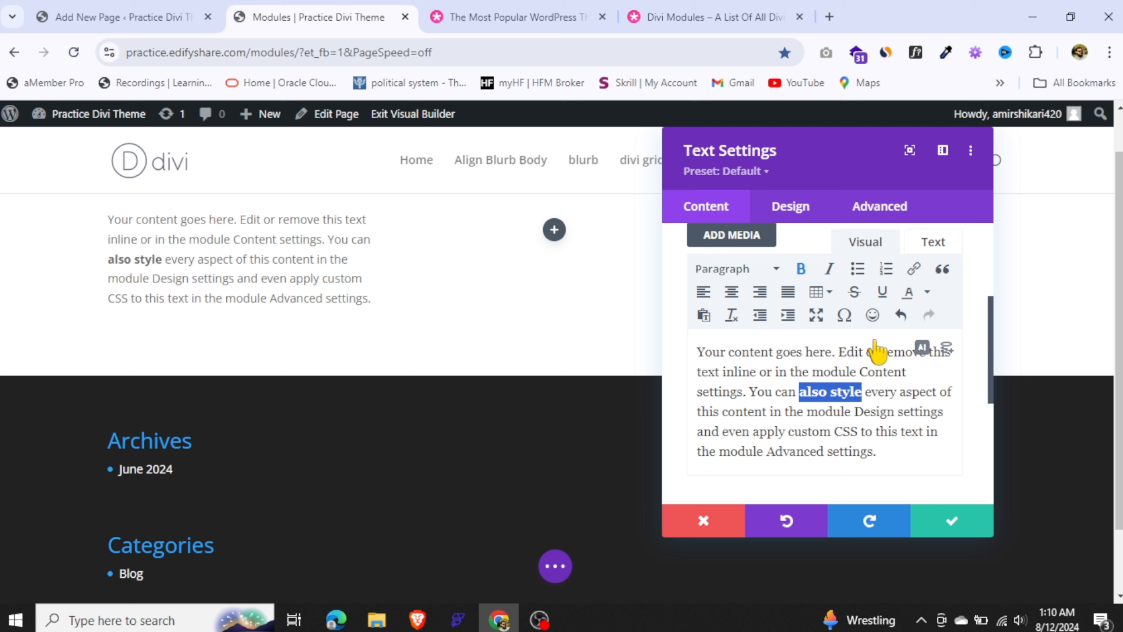
Examine the Text module's Link, Background and Admin Label content settings, including the background gradient option
{"action": "scroll", "coordinate": [1002, 318], "scroll_direction": "up", "scroll_amount": 4}
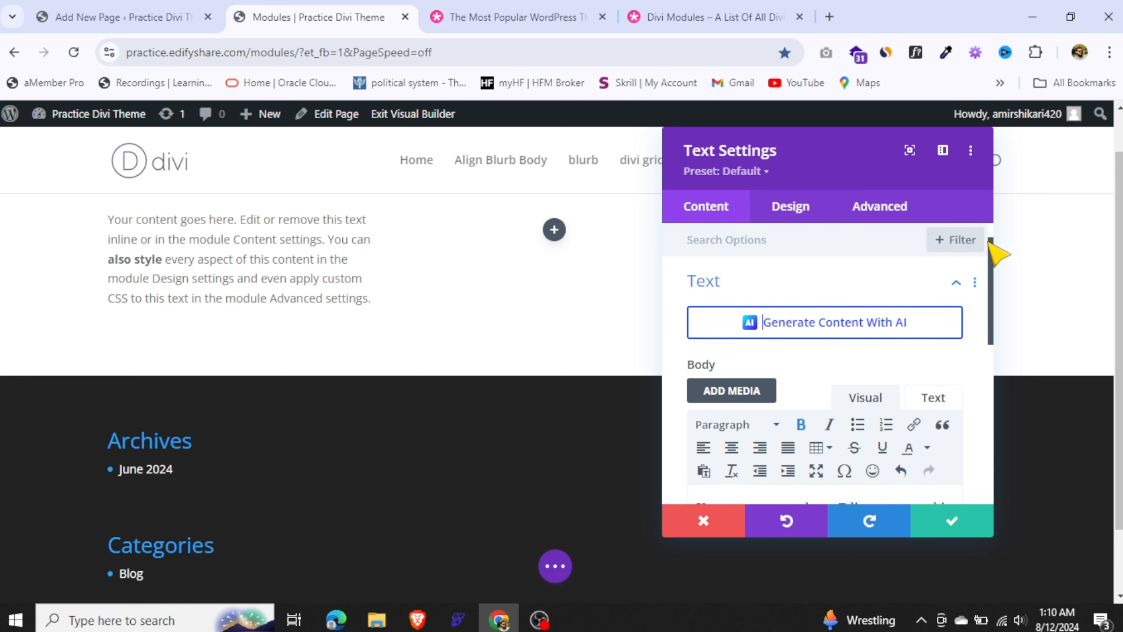
{"action": "scroll", "coordinate": [1010, 328], "scroll_direction": "down", "scroll_amount": 3}
{"action": "left_click_drag", "start_coordinate": [1000, 316], "coordinate": [994, 395]}
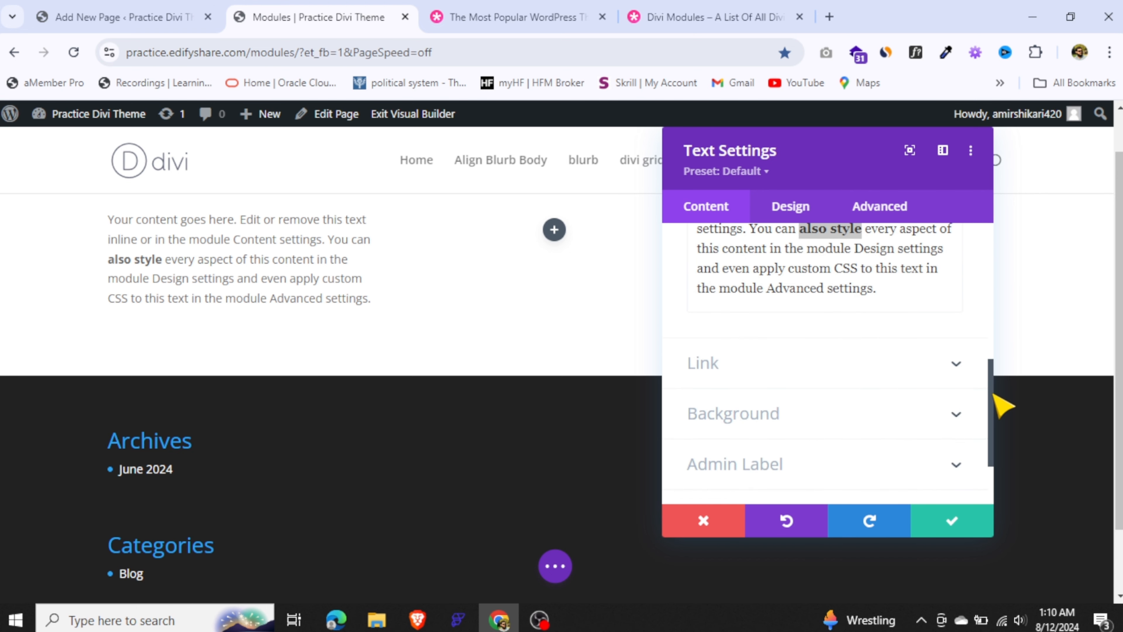
{"action": "left_click", "coordinate": [789, 377]}
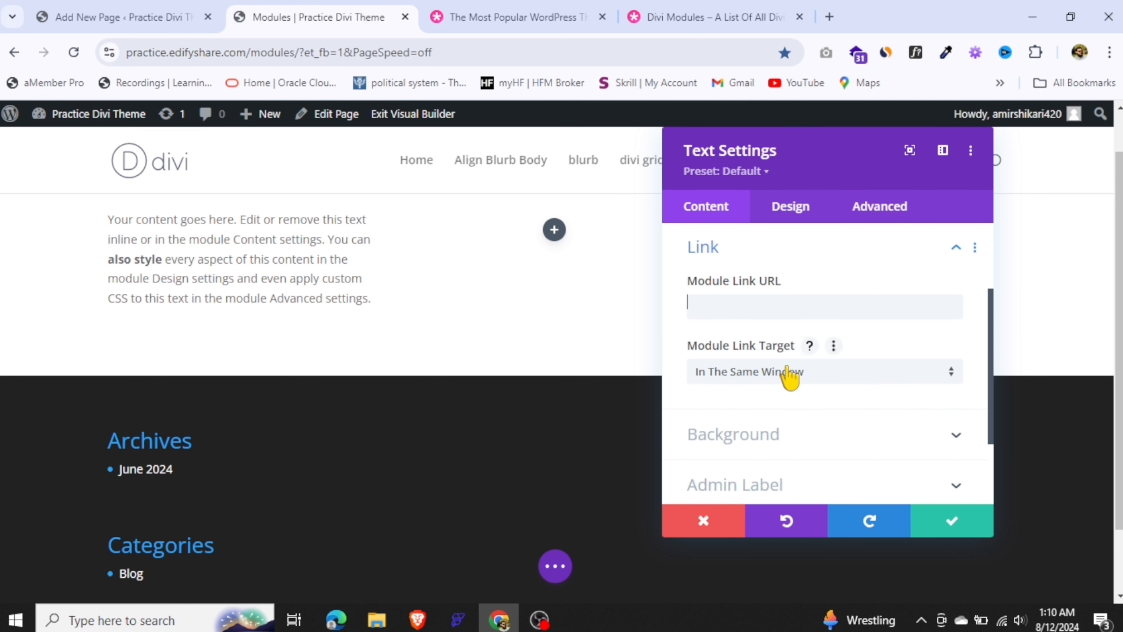
{"action": "left_click", "coordinate": [787, 305]}
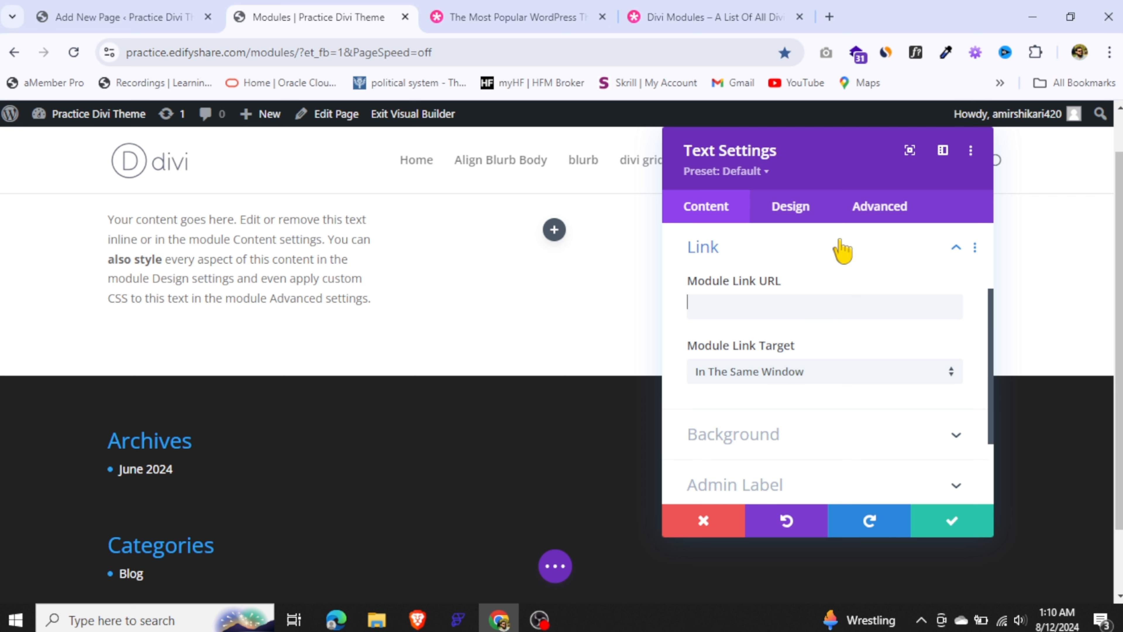
{"action": "left_click", "coordinate": [840, 250]}
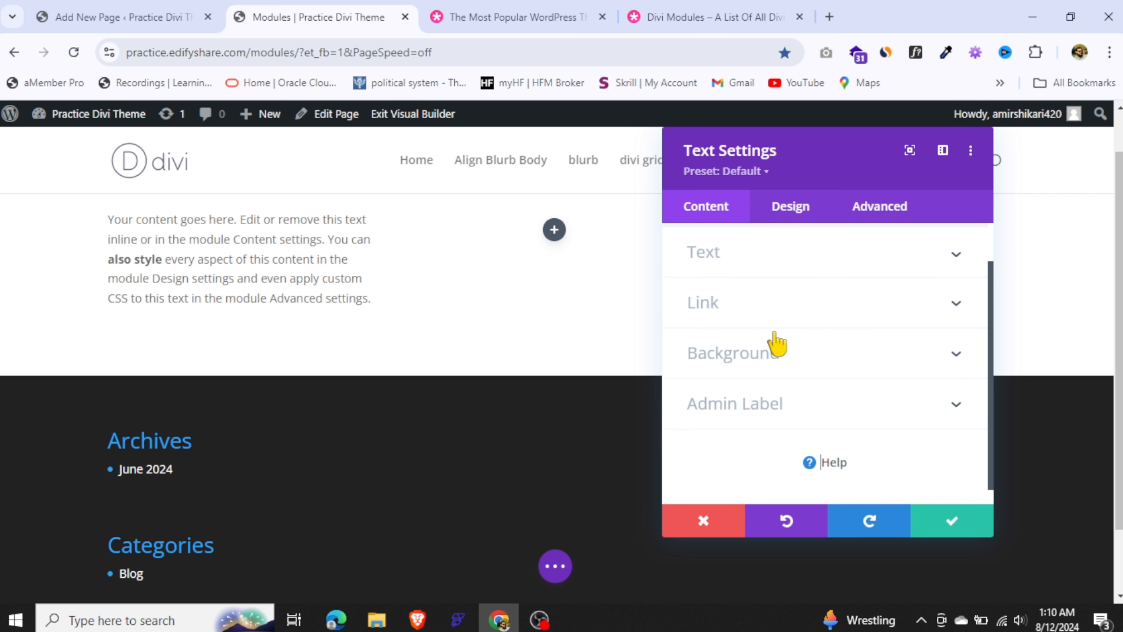
{"action": "left_click", "coordinate": [829, 367]}
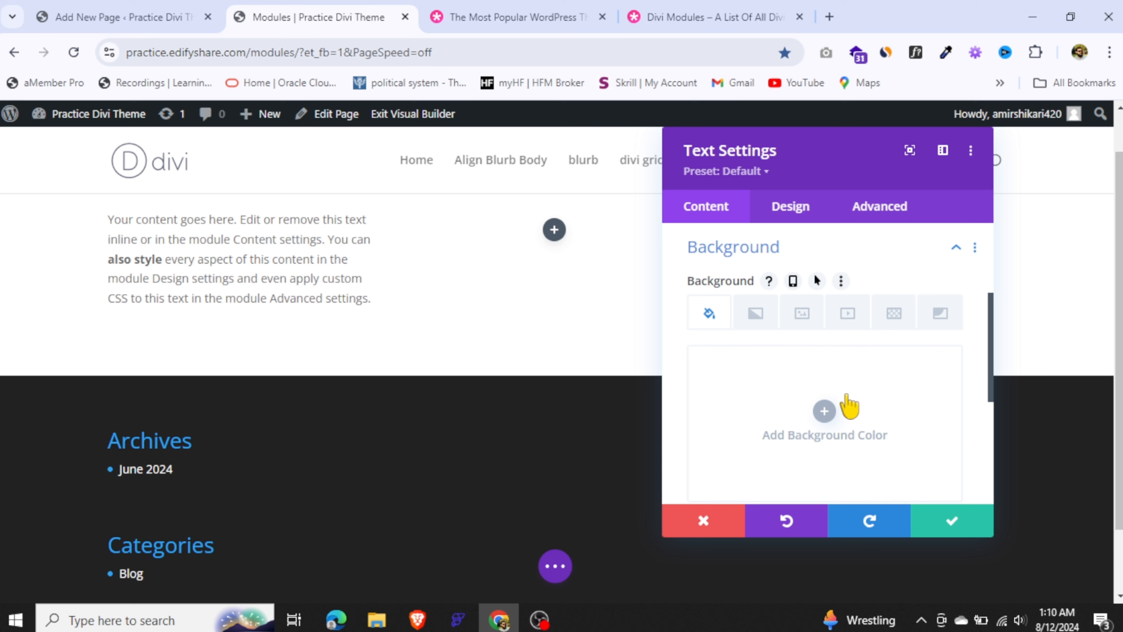
{"action": "left_click", "coordinate": [793, 319]}
{"action": "left_click", "coordinate": [757, 313]}
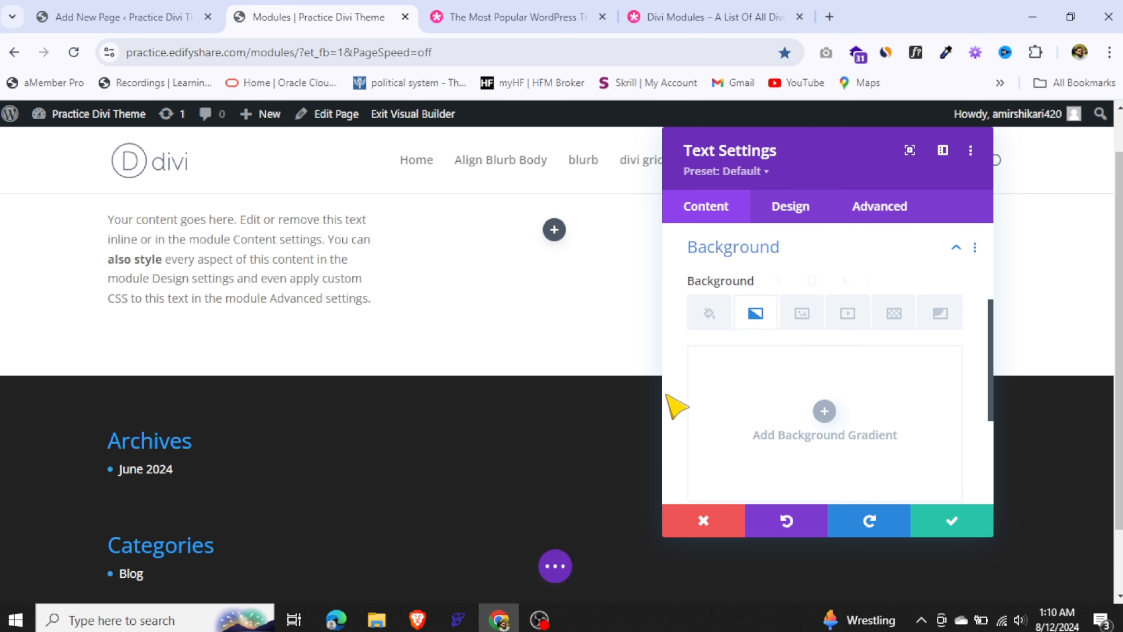
{"action": "left_click", "coordinate": [873, 256]}
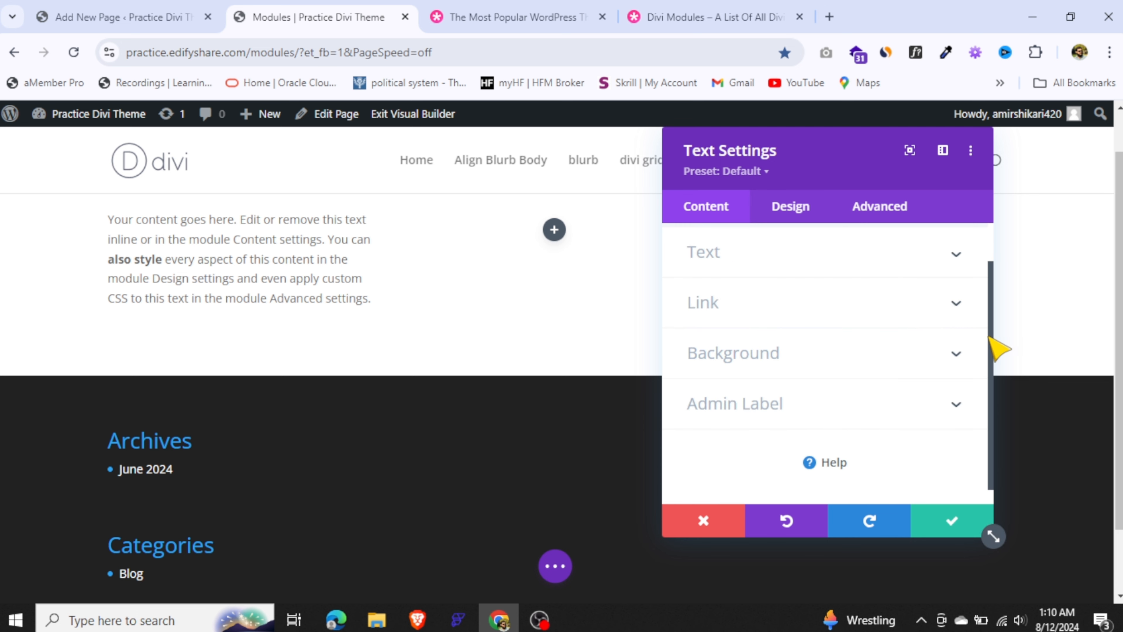
{"action": "left_click_drag", "start_coordinate": [991, 337], "coordinate": [991, 279]}
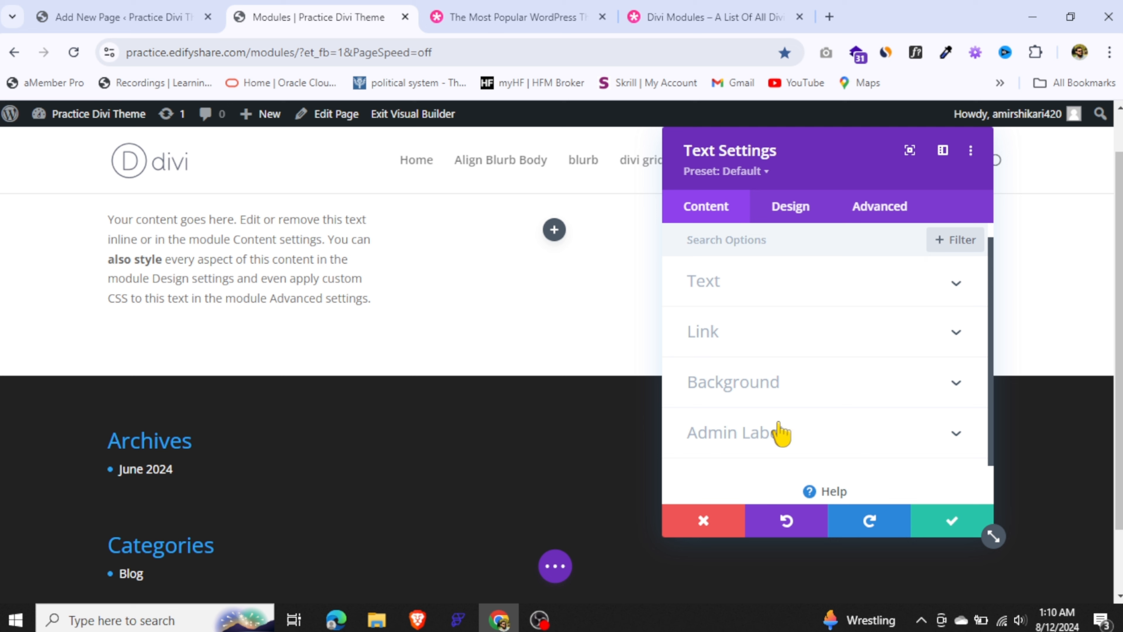
{"action": "left_click", "coordinate": [780, 434]}
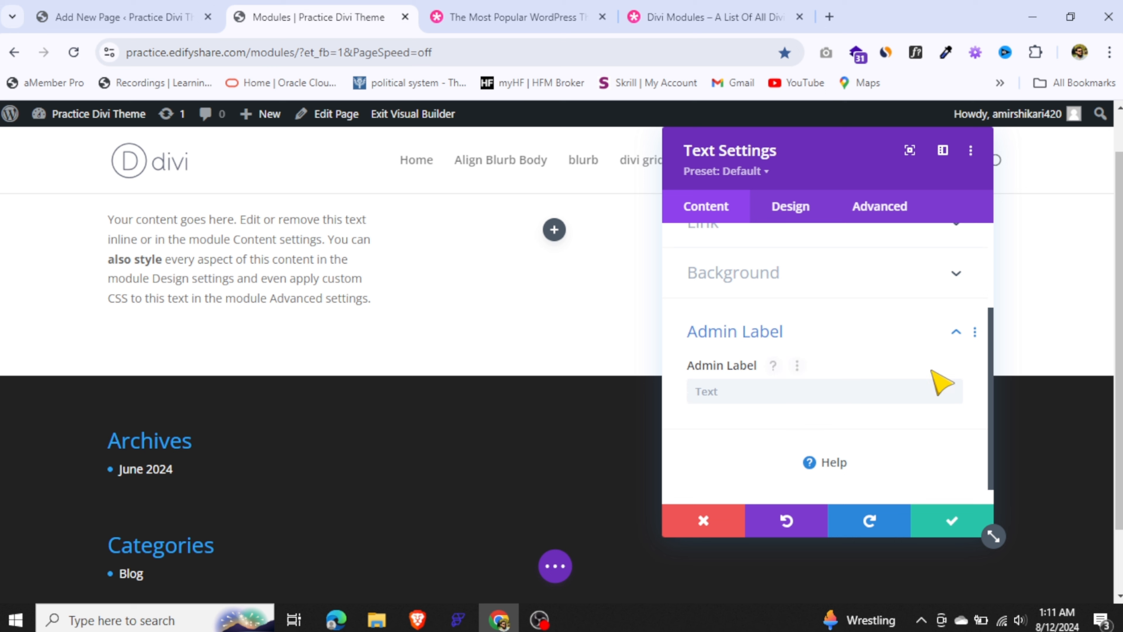
{"action": "left_click", "coordinate": [740, 395]}
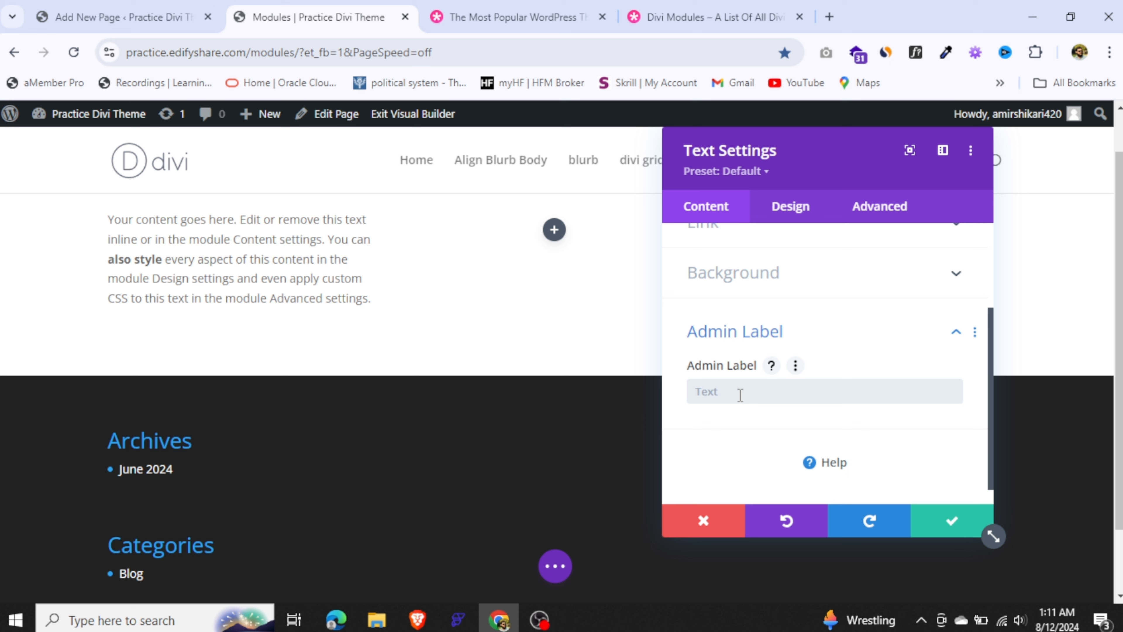
Examine the Text module's design option groups and the font settings for its text
{"action": "left_click", "coordinate": [789, 216]}
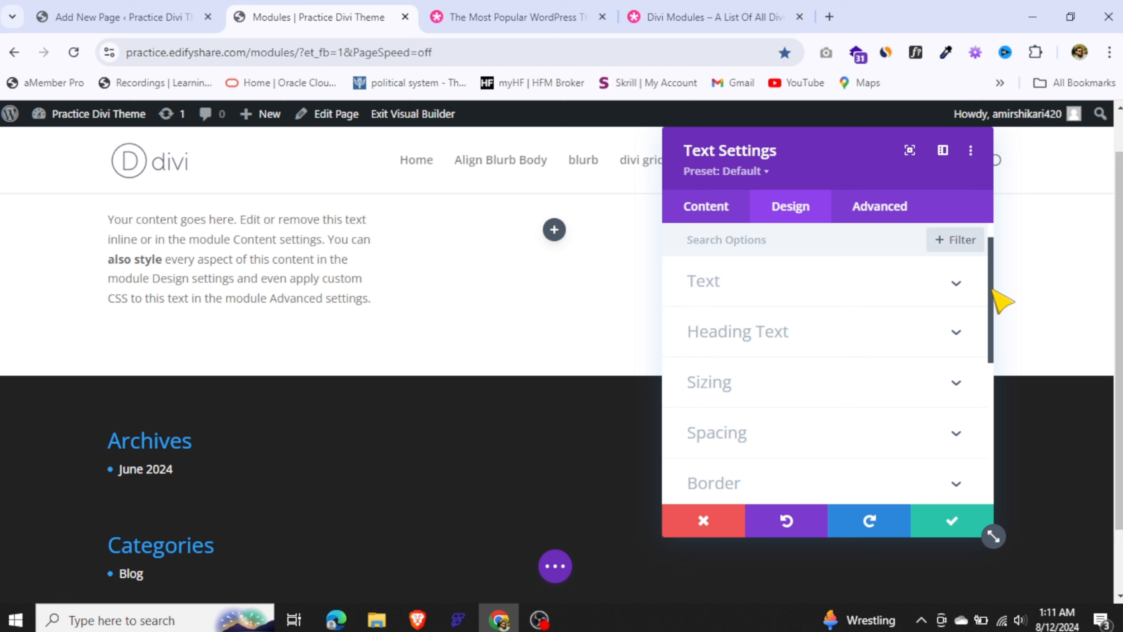
{"action": "scroll", "coordinate": [993, 292], "scroll_direction": "down", "scroll_amount": 6}
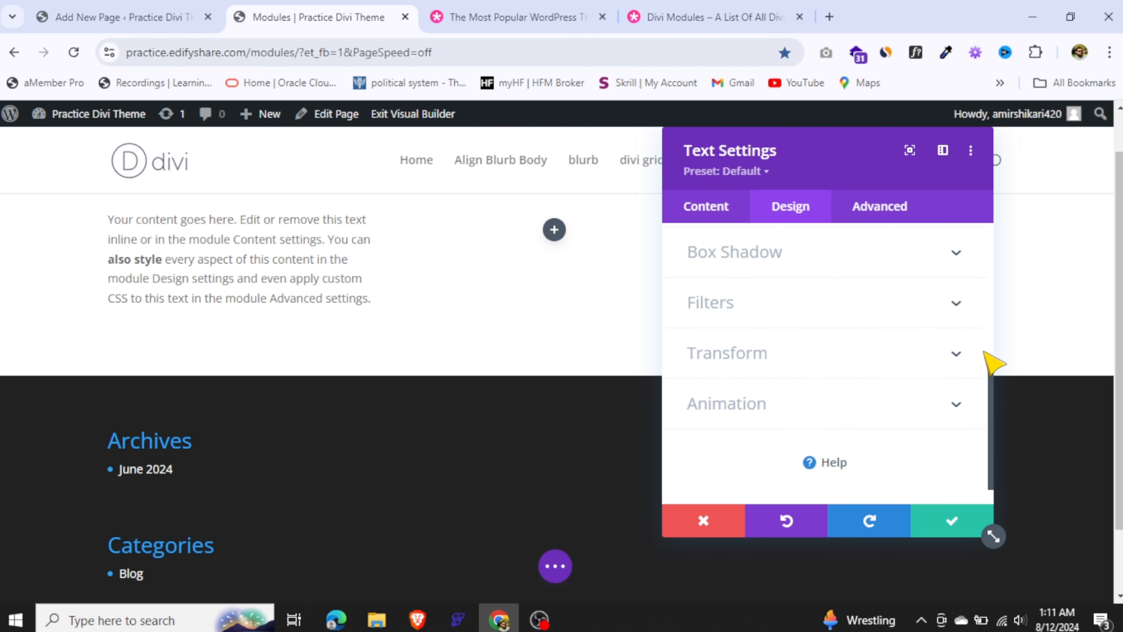
{"action": "scroll", "coordinate": [985, 354], "scroll_direction": "up", "scroll_amount": 6}
{"action": "left_click", "coordinate": [767, 303]}
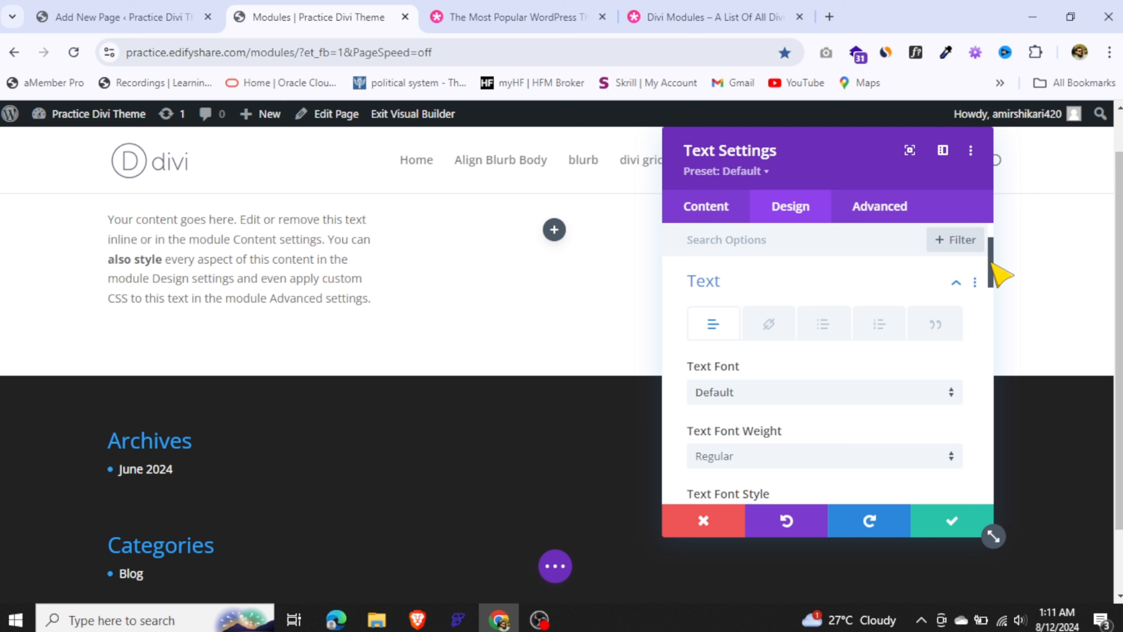
{"action": "mouse_move", "coordinate": [999, 275]}
{"action": "left_mouse_down"}
{"action": "mouse_move", "coordinate": [1013, 438]}
{"action": "mouse_move", "coordinate": [1010, 301]}
{"action": "mouse_move", "coordinate": [977, 279]}
{"action": "left_mouse_up"}
{"action": "left_click", "coordinate": [917, 263]}
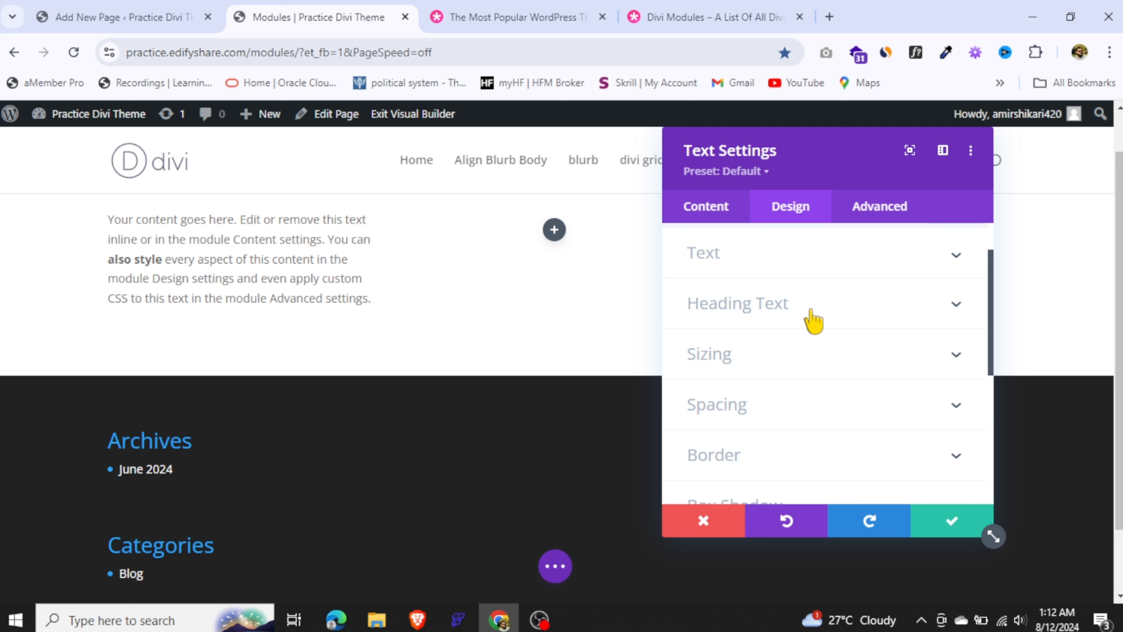
Split "Your content goes here." from the rest of the Text module's body into its own paragraph
{"action": "left_click", "coordinate": [680, 200]}
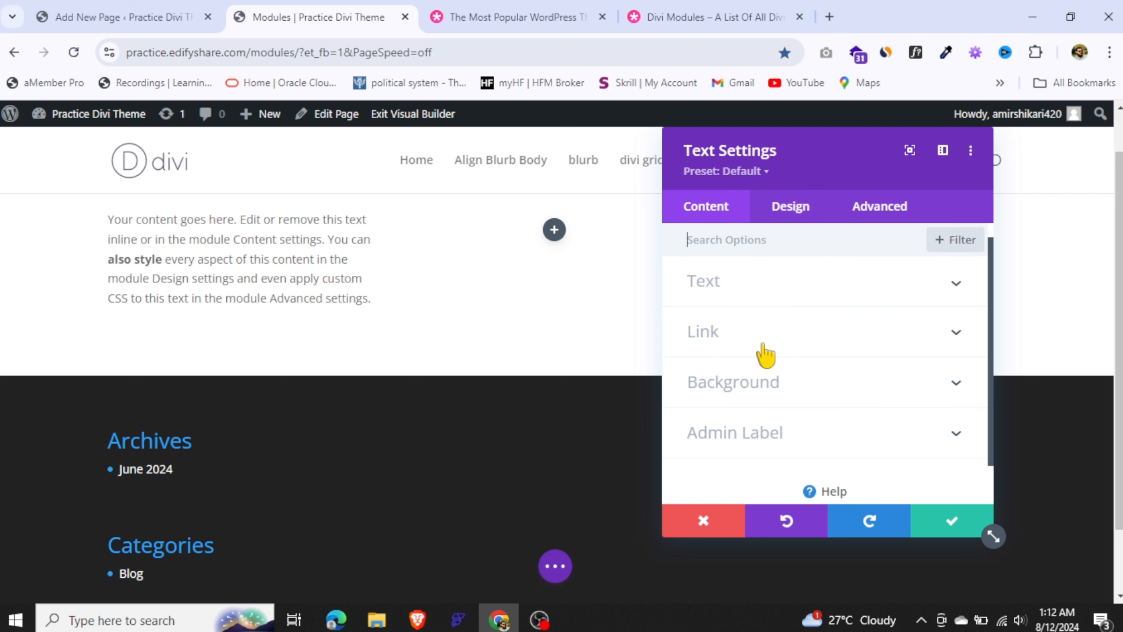
{"action": "left_click", "coordinate": [750, 305]}
{"action": "left_click_drag", "start_coordinate": [996, 315], "coordinate": [872, 383]}
{"action": "left_click", "coordinate": [840, 362]}
{"action": "key", "text": "BackSpace"}
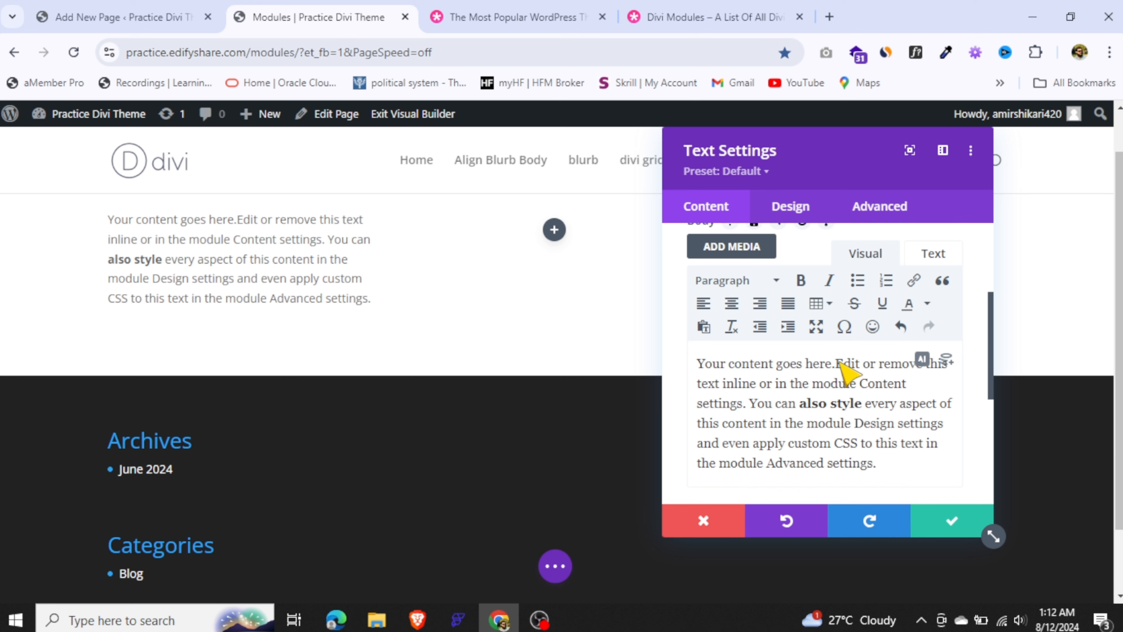
{"action": "key", "text": "shift+Return"}
{"action": "key", "text": "Return"}
Format the separate line "Your content goes here." in the Text module's body as Heading 2
{"action": "left_click_drag", "start_coordinate": [840, 363], "coordinate": [682, 383]}
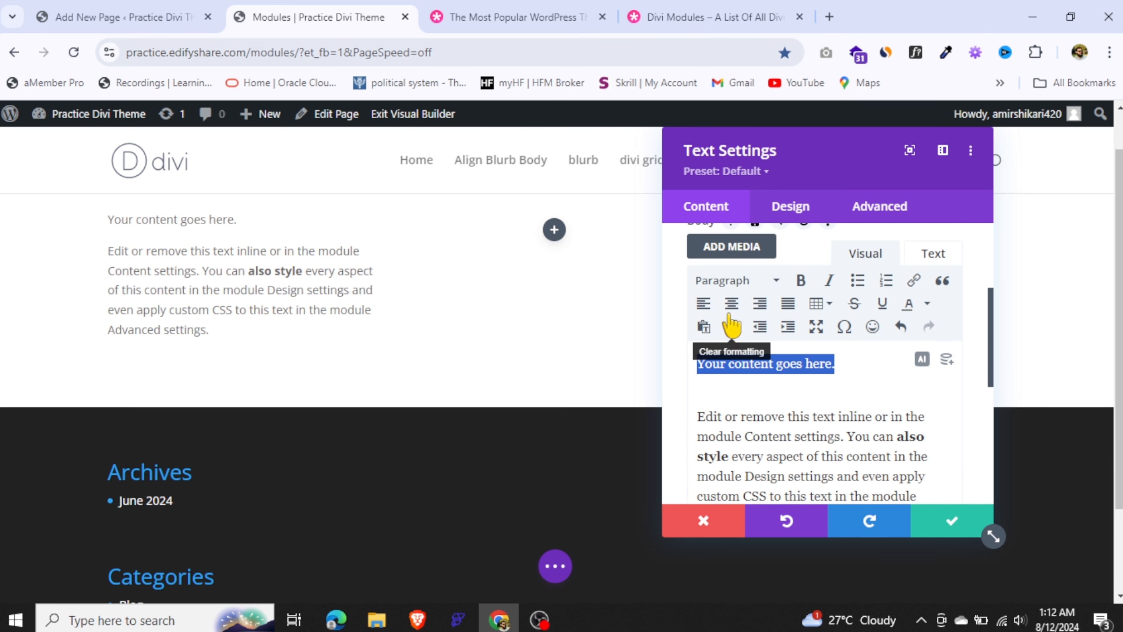
{"action": "left_click", "coordinate": [734, 281]}
{"action": "left_click", "coordinate": [752, 380]}
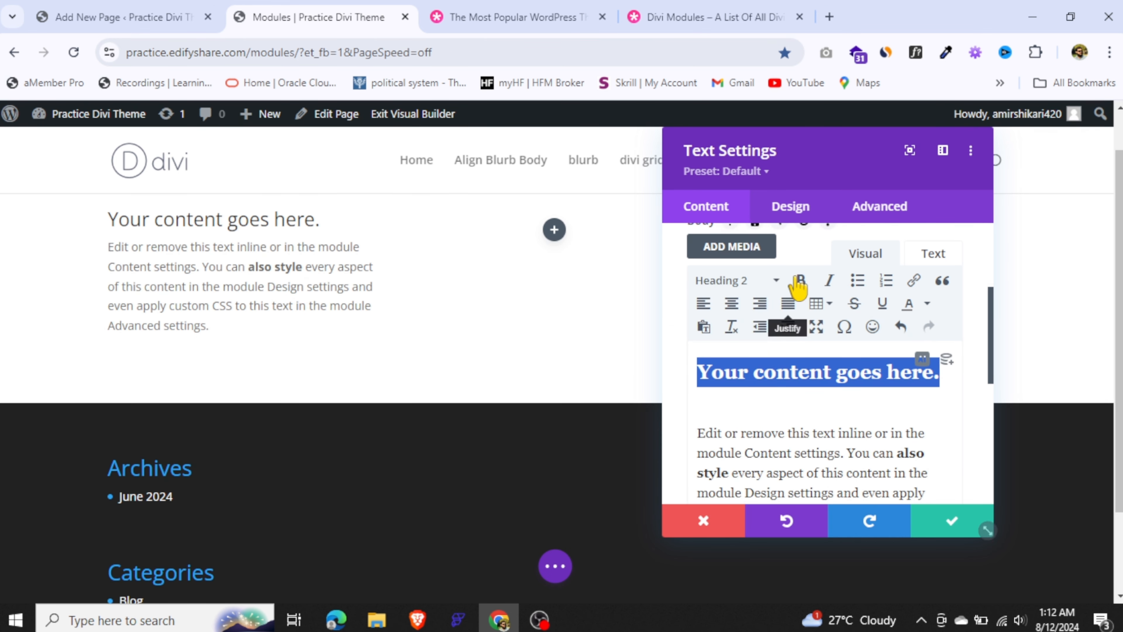
Examine the Text module's Heading Text design settings for the H2 level, including font, alignment, color and size
{"action": "left_click", "coordinate": [791, 212]}
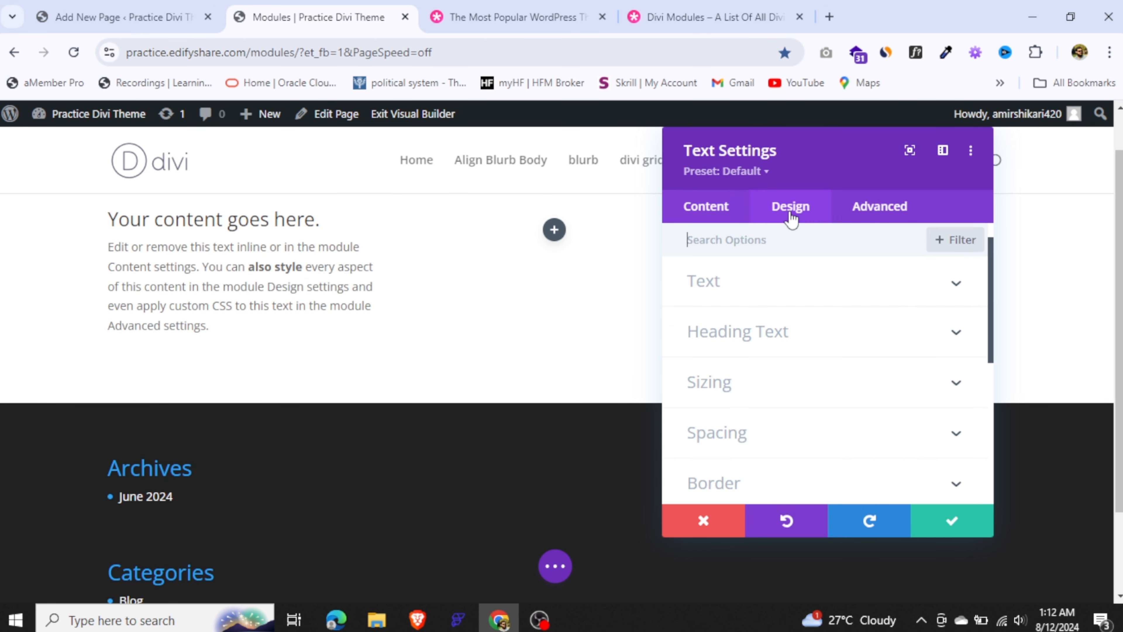
{"action": "left_click", "coordinate": [775, 337]}
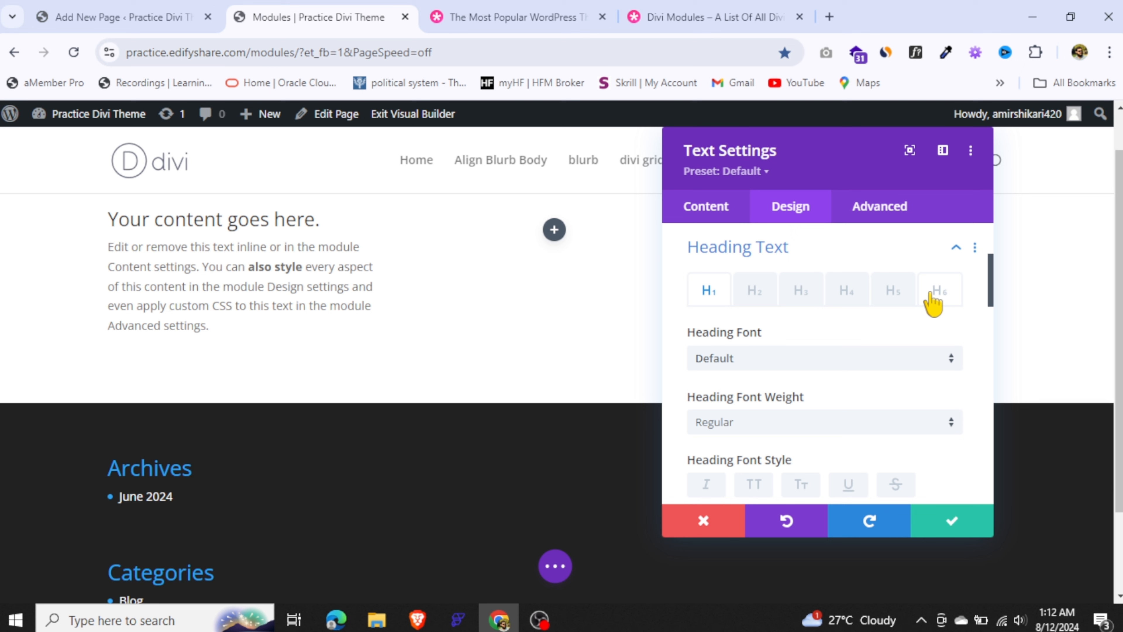
{"action": "left_click", "coordinate": [754, 292]}
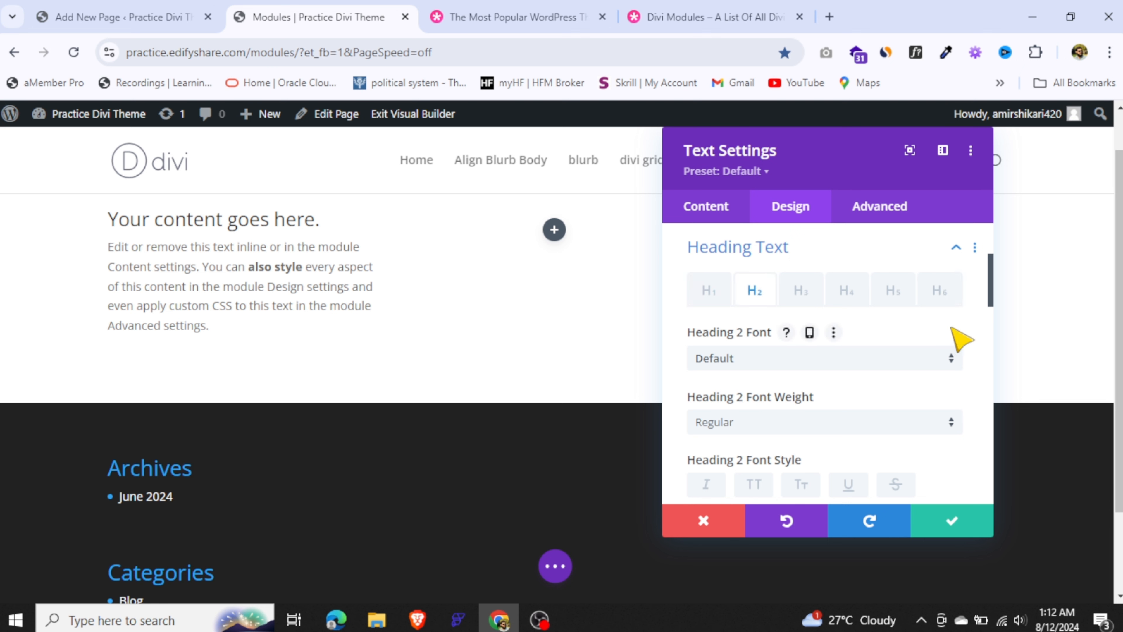
{"action": "left_click_drag", "start_coordinate": [991, 282], "coordinate": [992, 337]}
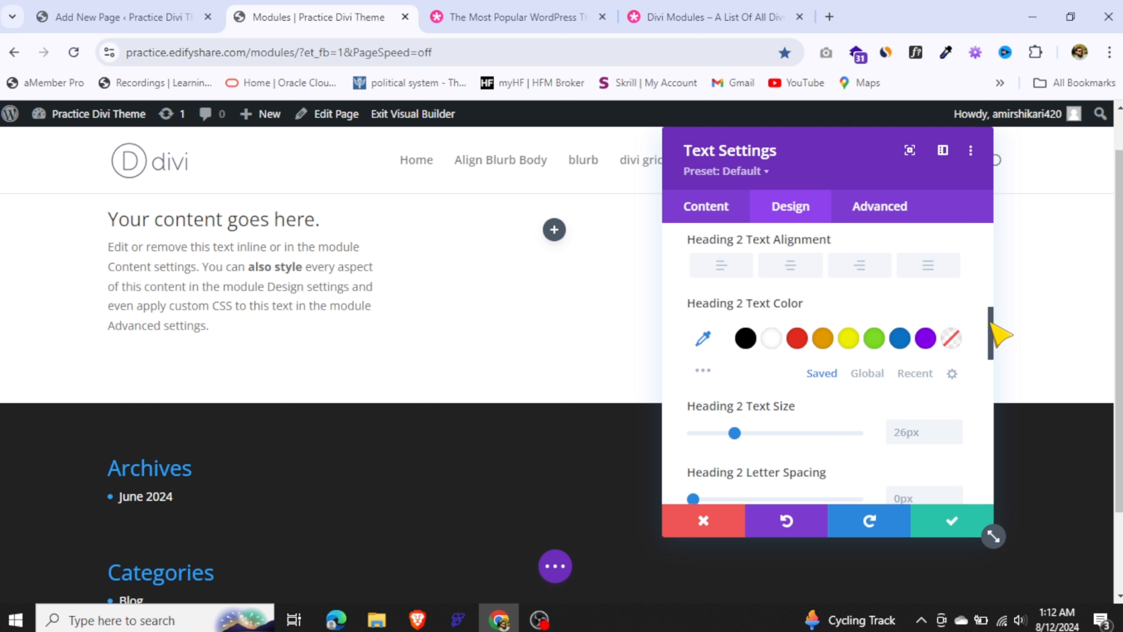
{"action": "left_click_drag", "start_coordinate": [1000, 335], "coordinate": [997, 265]}
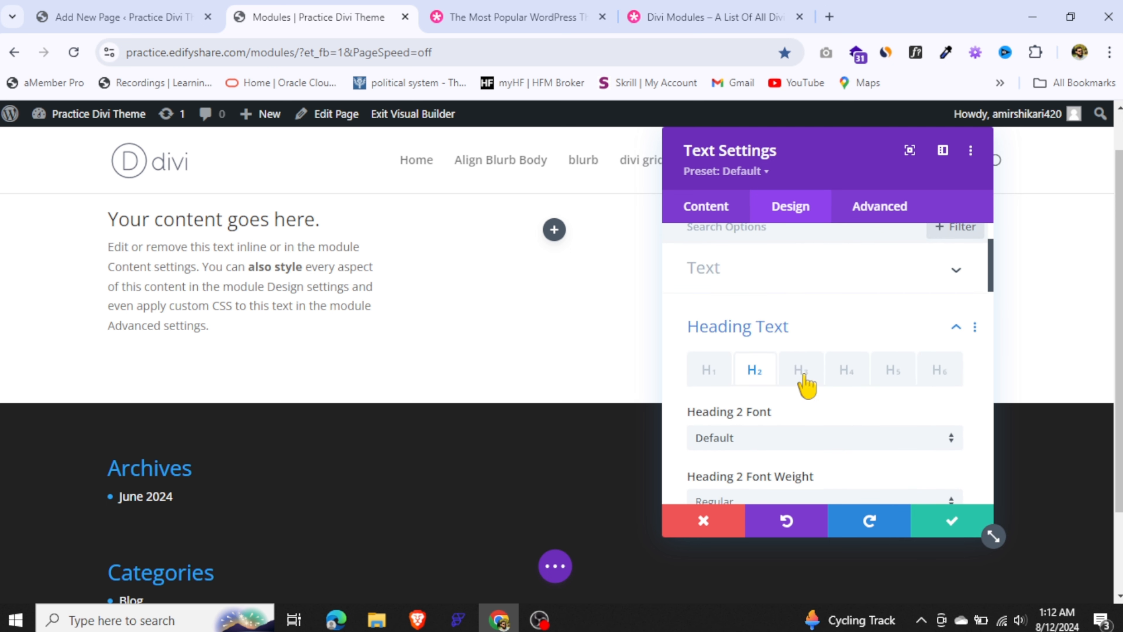
{"action": "left_click", "coordinate": [798, 290]}
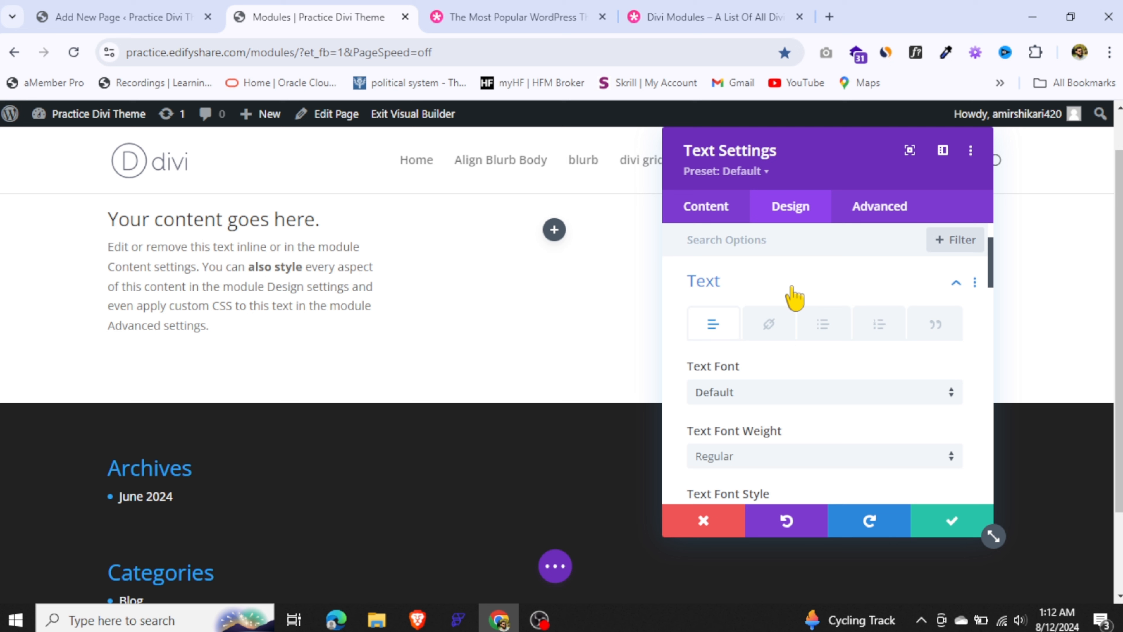
{"action": "left_click", "coordinate": [794, 293]}
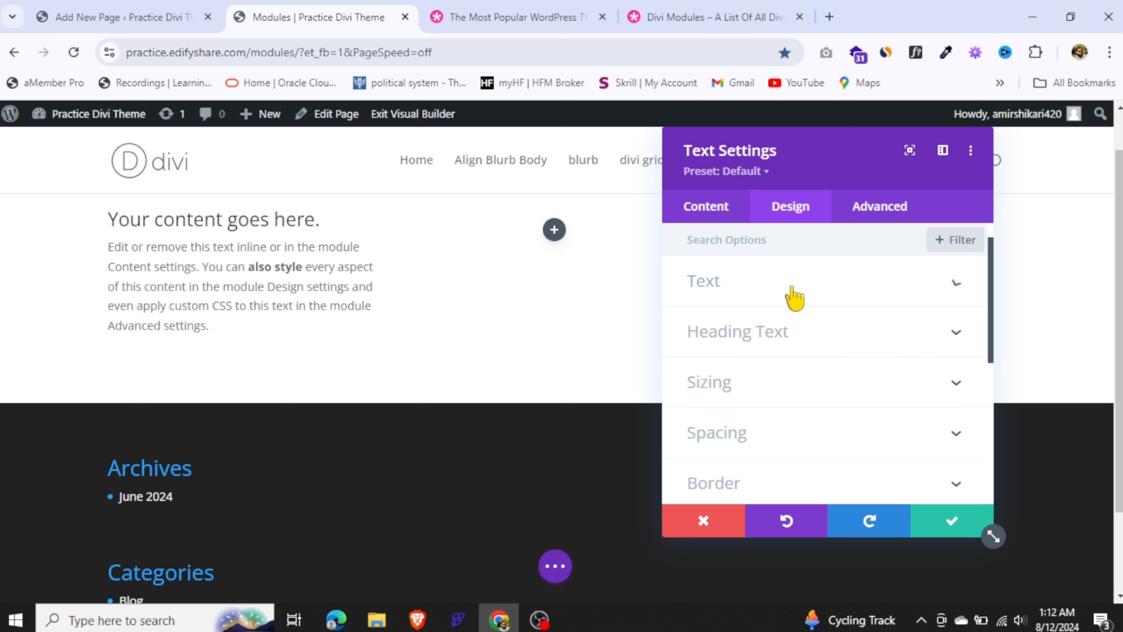
{"action": "left_click", "coordinate": [781, 336]}
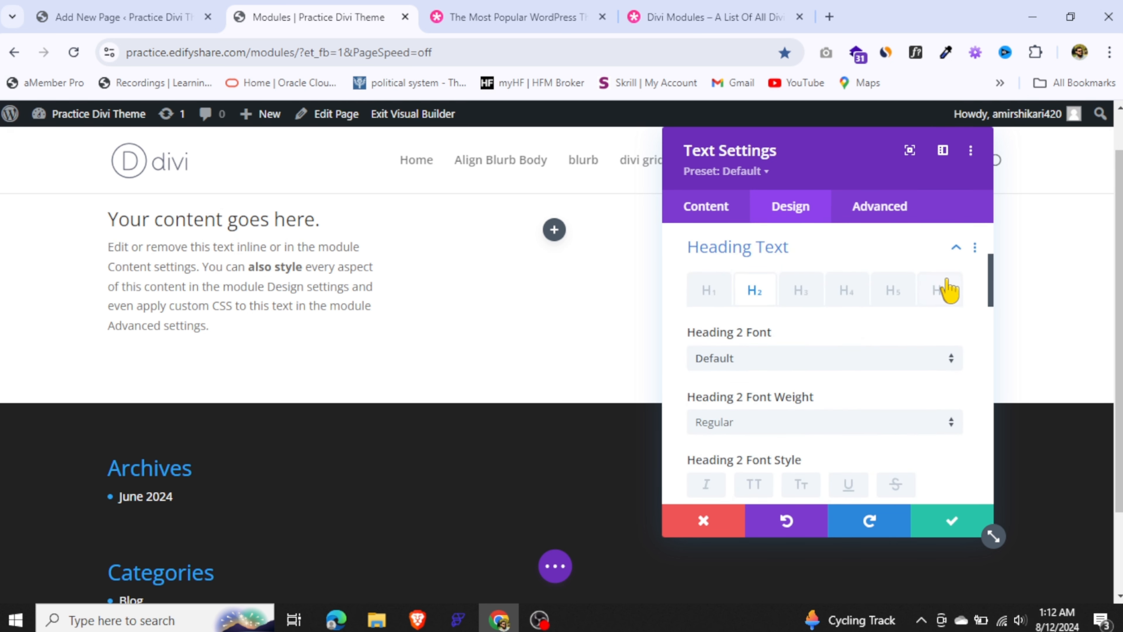
Examine the Text module's design settings for links, unordered lists, ordered lists and blockquotes
{"action": "scroll", "coordinate": [996, 265], "scroll_direction": "up", "scroll_amount": 3}
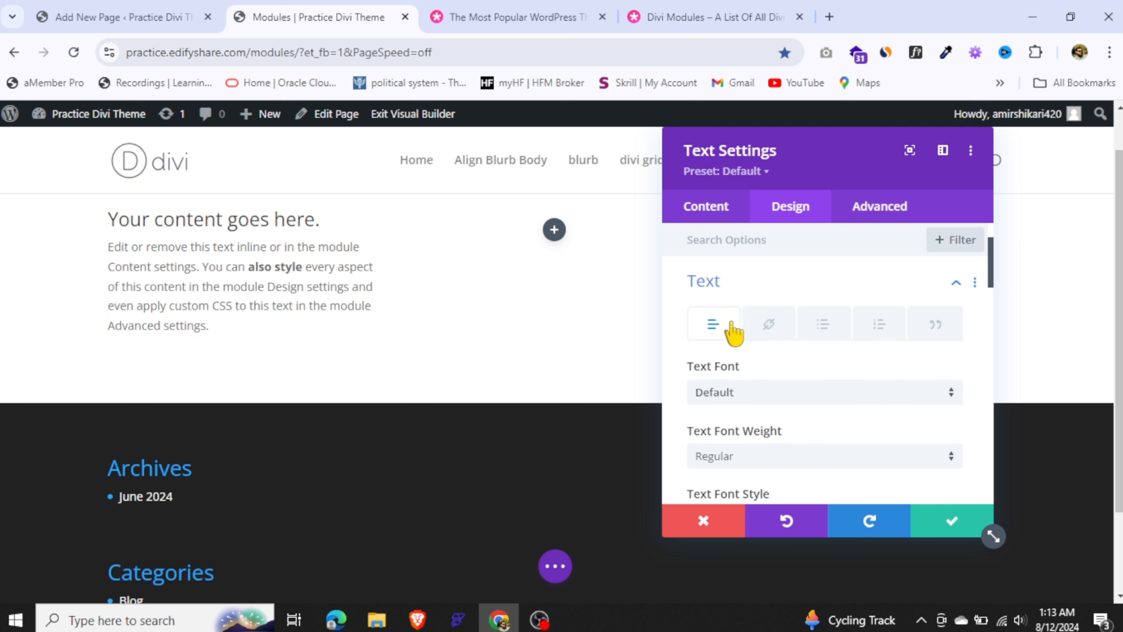
{"action": "left_click", "coordinate": [771, 329]}
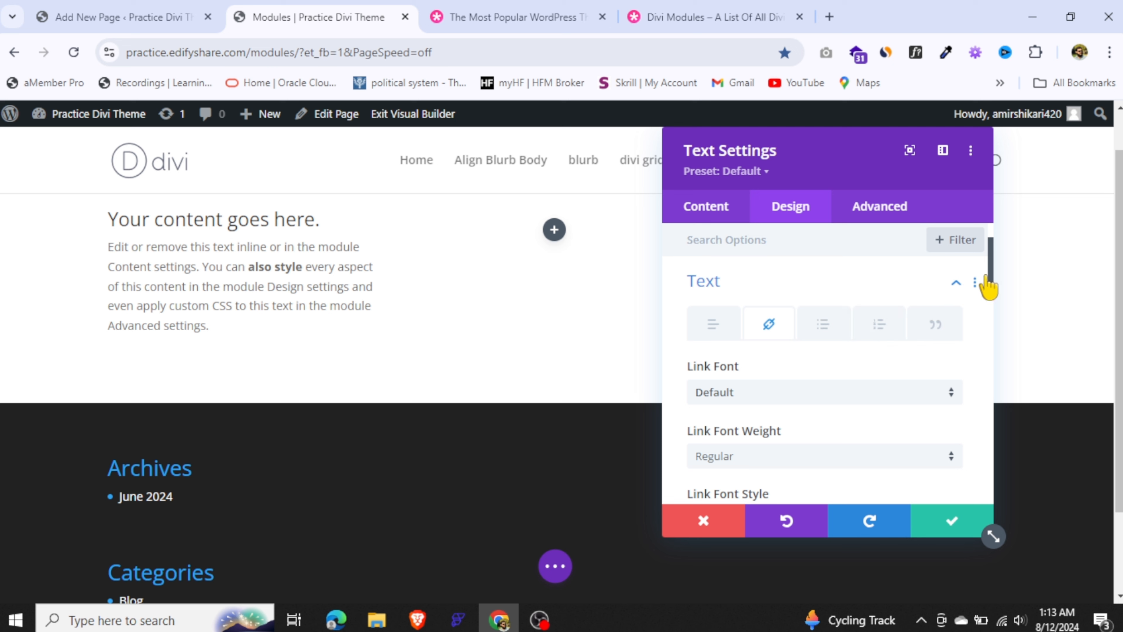
{"action": "scroll", "coordinate": [992, 291], "scroll_direction": "down", "scroll_amount": 1}
{"action": "mouse_move", "coordinate": [986, 285]}
{"action": "left_mouse_down"}
{"action": "mouse_move", "coordinate": [1003, 368]}
{"action": "mouse_move", "coordinate": [1000, 277]}
{"action": "left_mouse_up"}
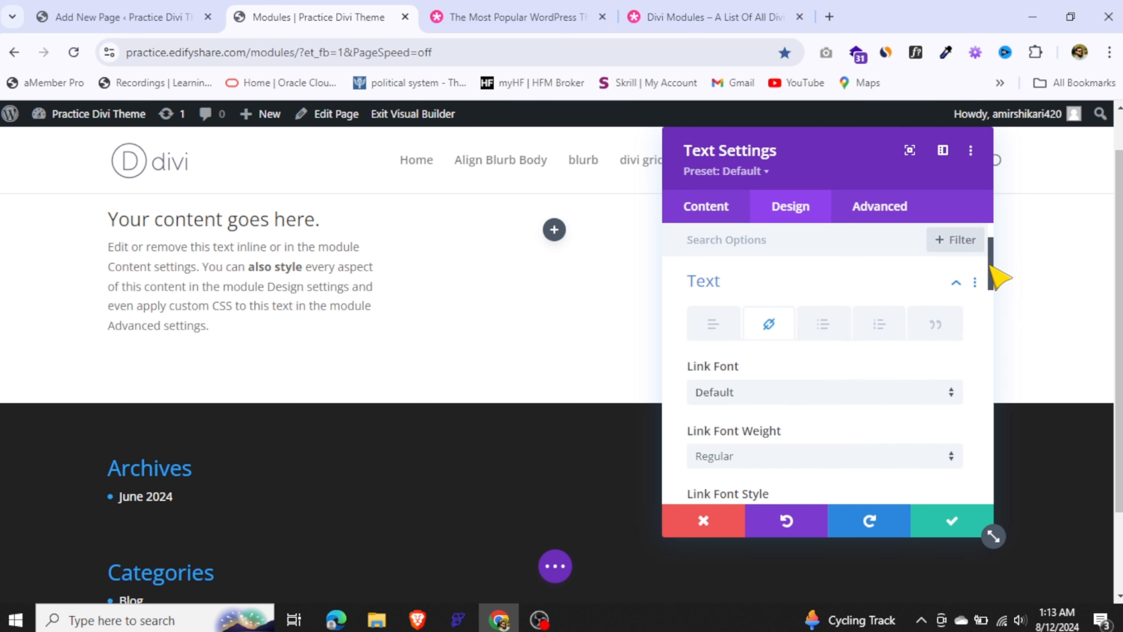
{"action": "left_click", "coordinate": [823, 325]}
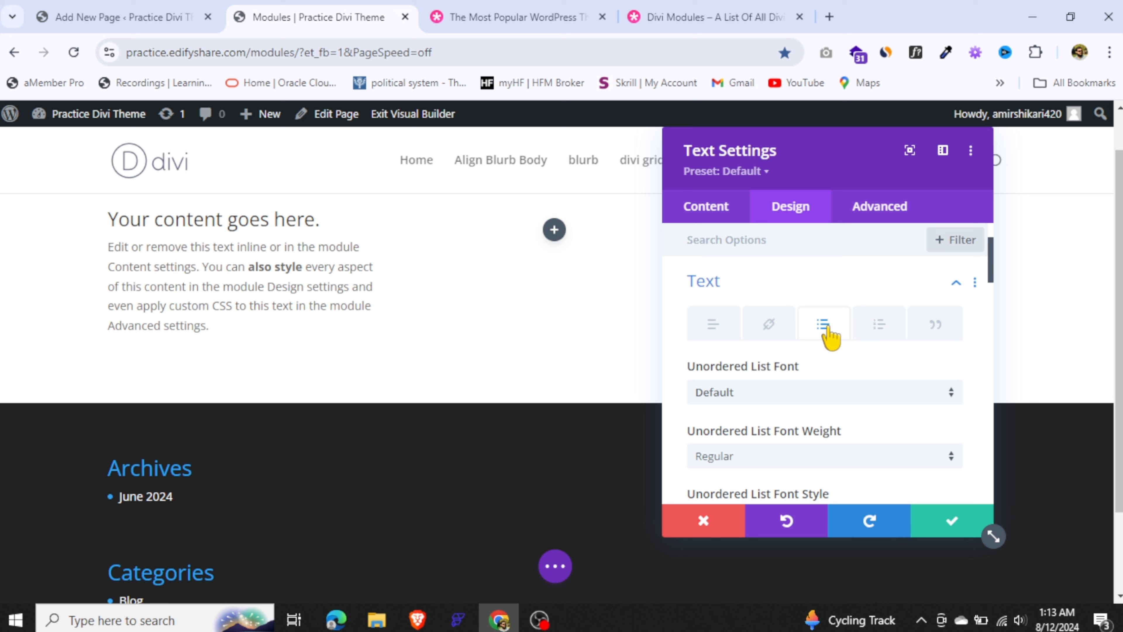
{"action": "left_click", "coordinate": [886, 335]}
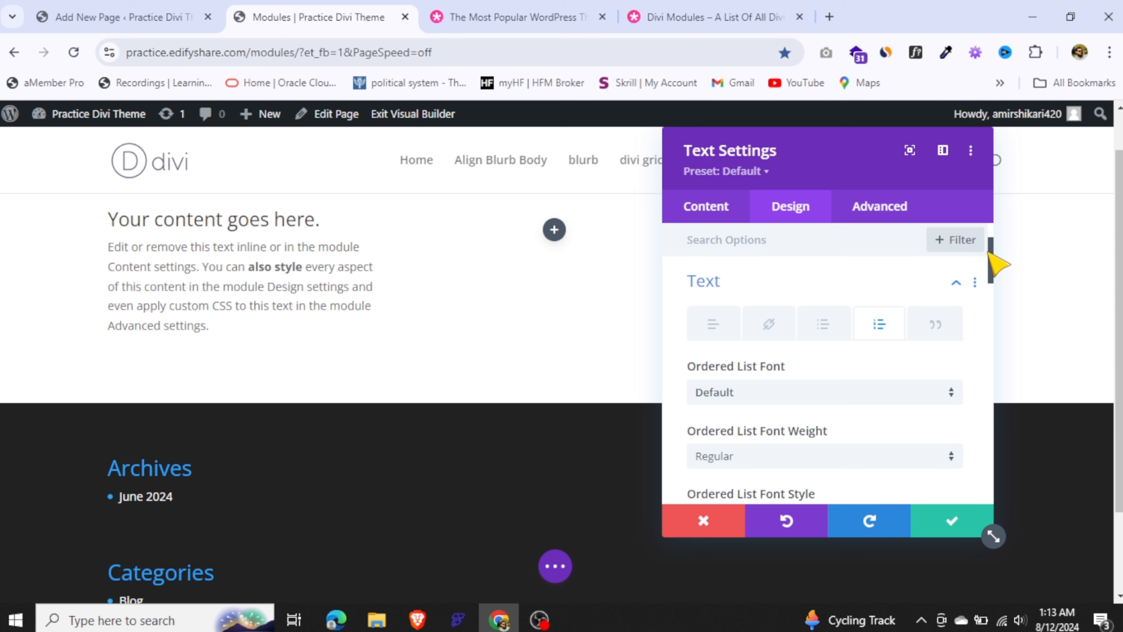
{"action": "mouse_move", "coordinate": [994, 255]}
{"action": "left_mouse_down"}
{"action": "mouse_move", "coordinate": [992, 316]}
{"action": "mouse_move", "coordinate": [990, 252]}
{"action": "left_mouse_up"}
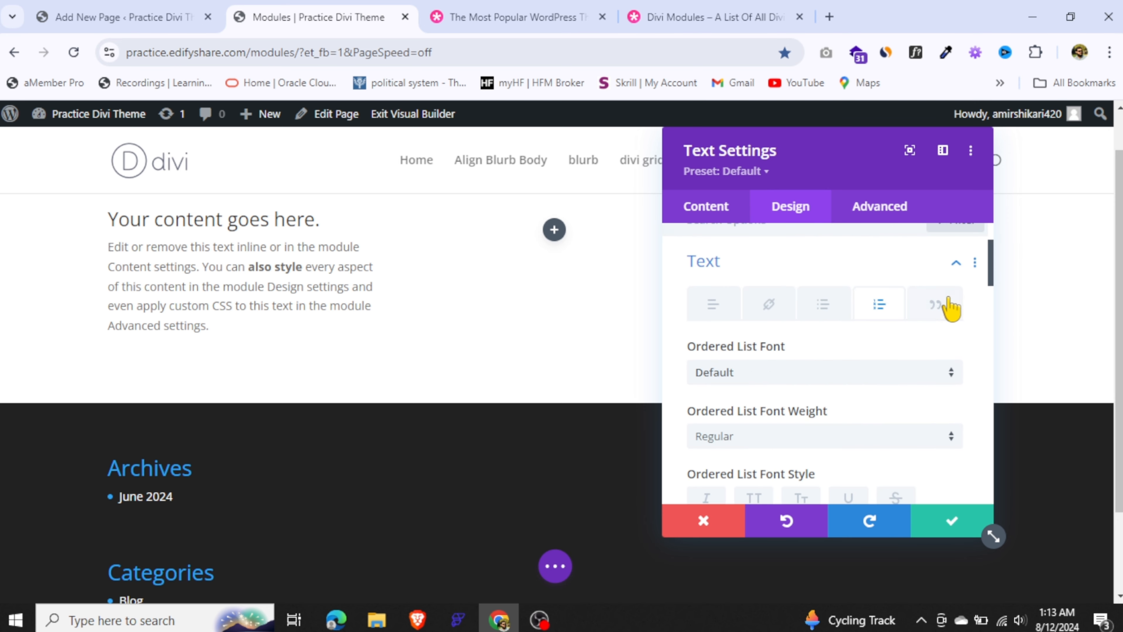
{"action": "left_click", "coordinate": [938, 315]}
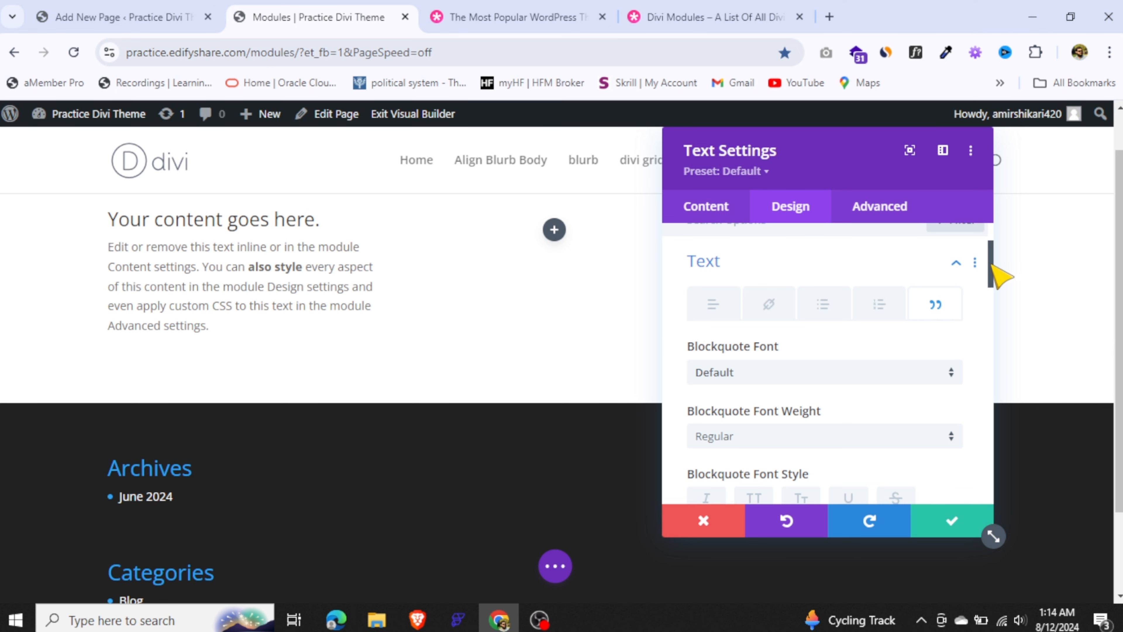
{"action": "left_click_drag", "start_coordinate": [990, 271], "coordinate": [995, 305]}
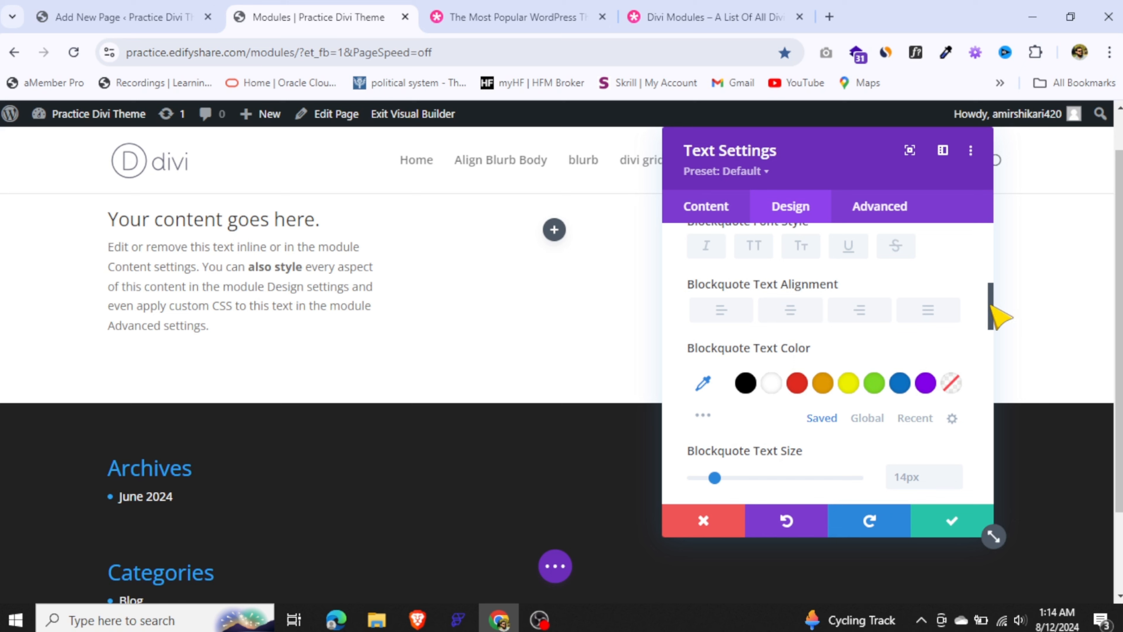
{"action": "left_click_drag", "start_coordinate": [993, 304], "coordinate": [997, 255]}
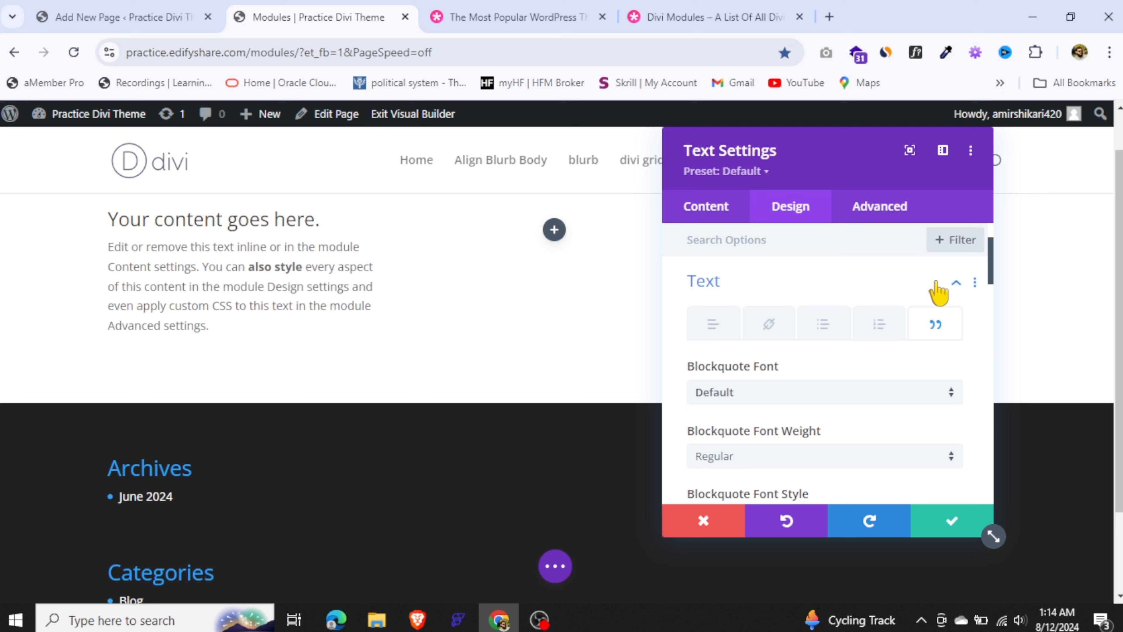
{"action": "left_click", "coordinate": [938, 292]}
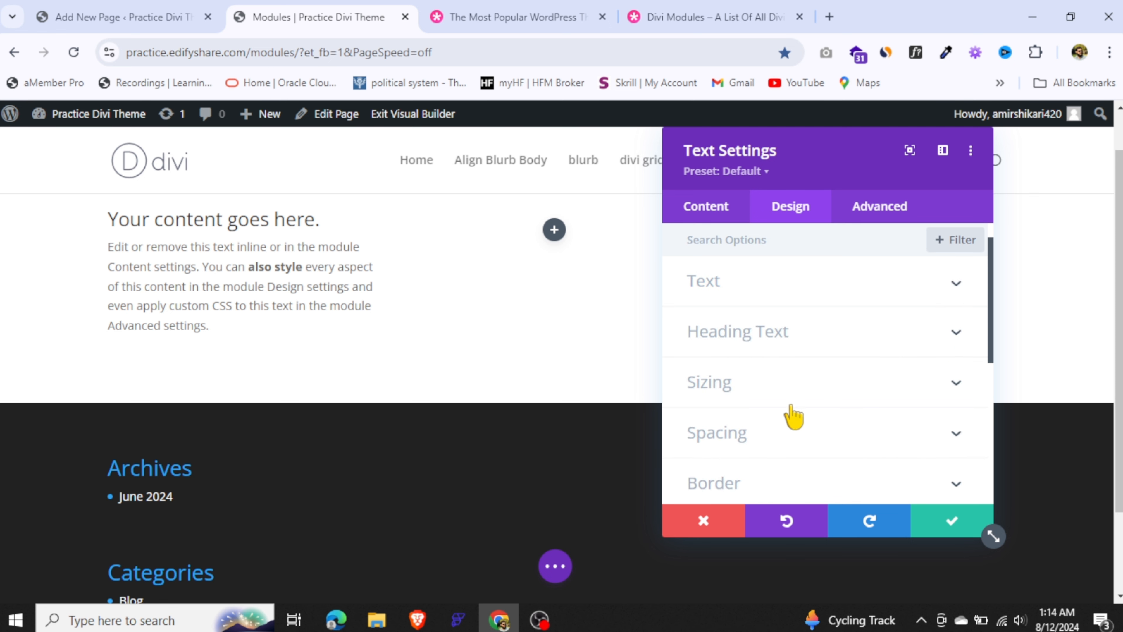
Review the Text module's Sizing options and its Spacing margin and padding fields
{"action": "left_click", "coordinate": [747, 393]}
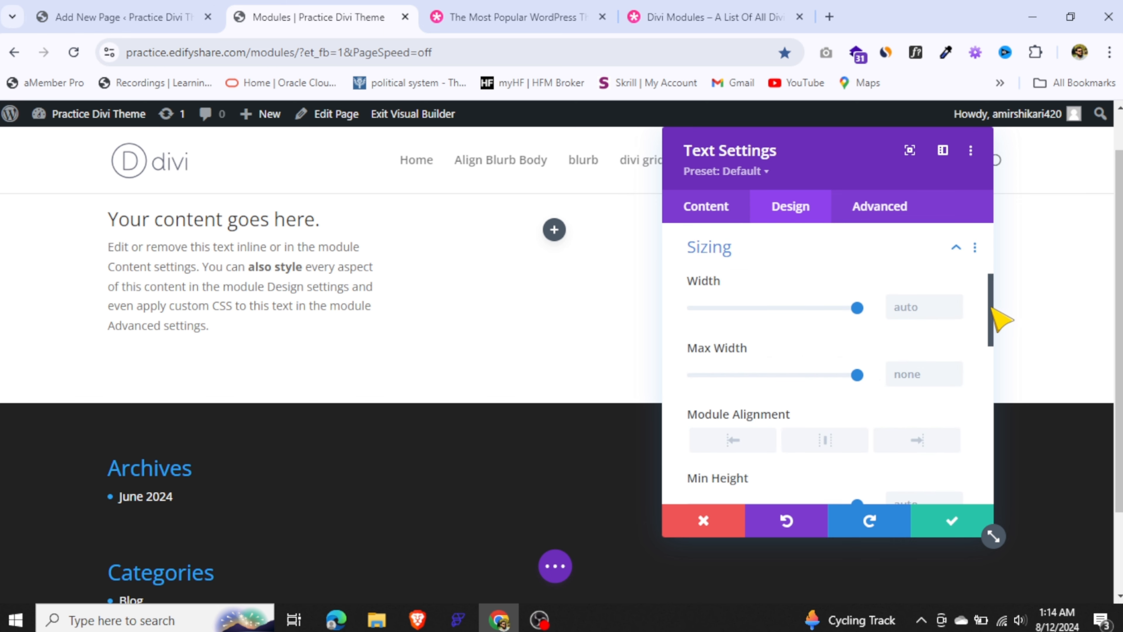
{"action": "left_click_drag", "start_coordinate": [993, 311], "coordinate": [1003, 418]}
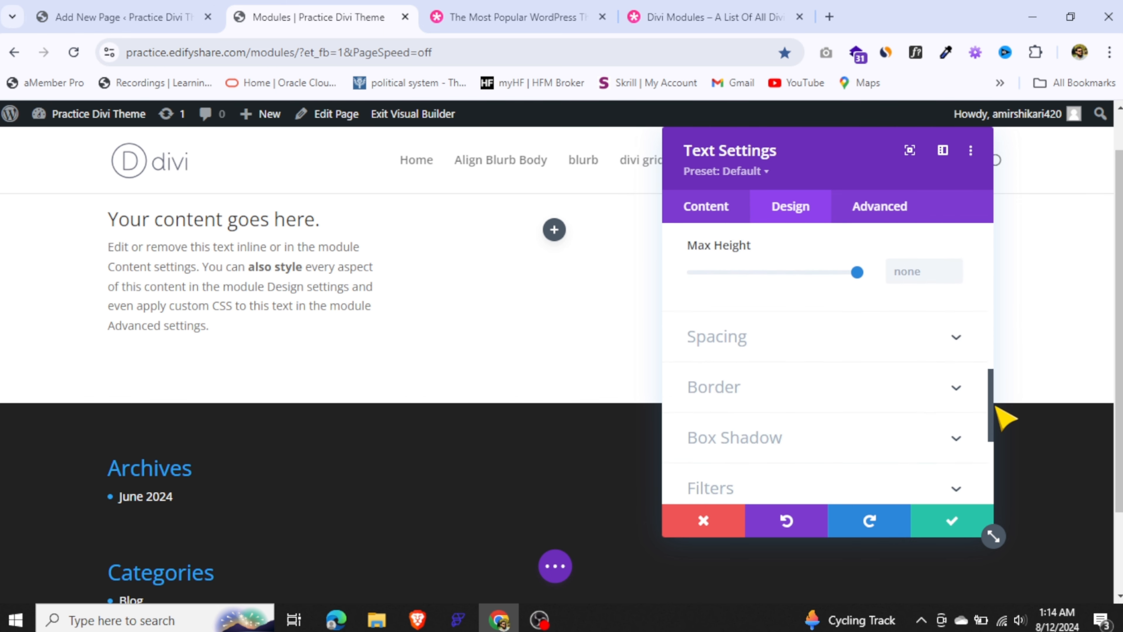
{"action": "left_click", "coordinate": [796, 337]}
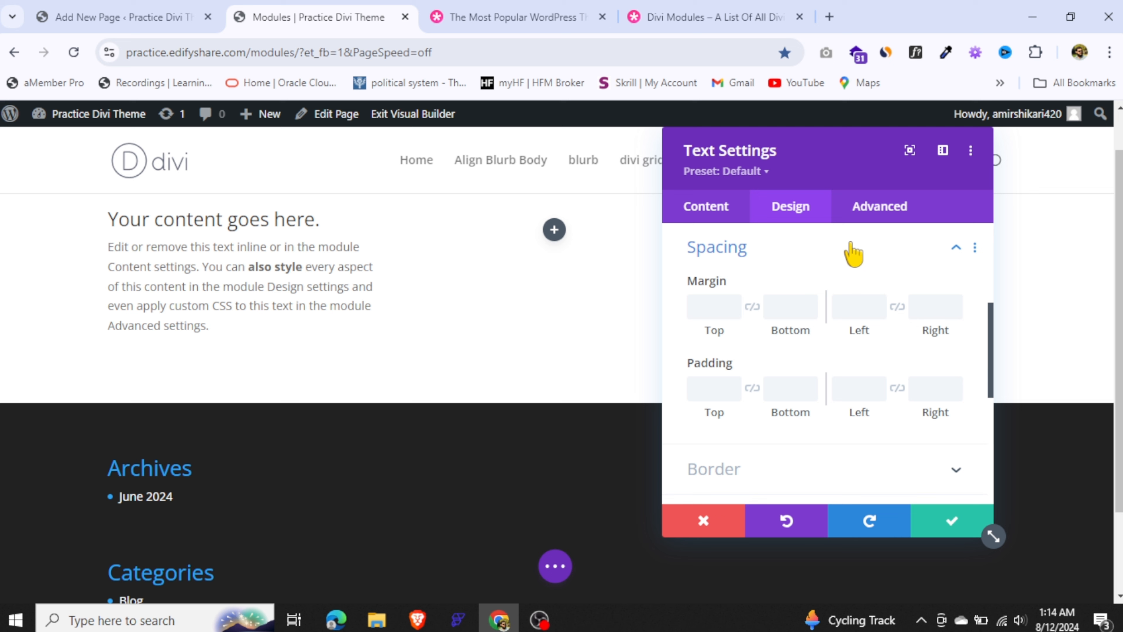
{"action": "left_click", "coordinate": [853, 250]}
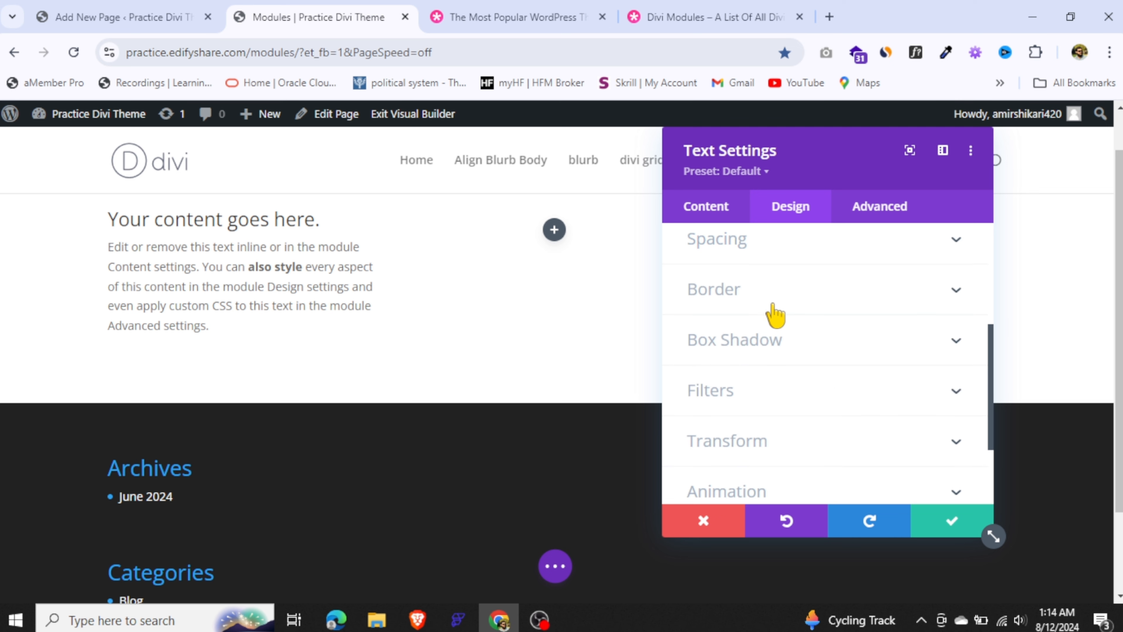
Give the Text module a border on all sides with a width of 2px
{"action": "left_click", "coordinate": [784, 294]}
{"action": "scroll", "coordinate": [996, 349], "scroll_direction": "down", "scroll_amount": 5}
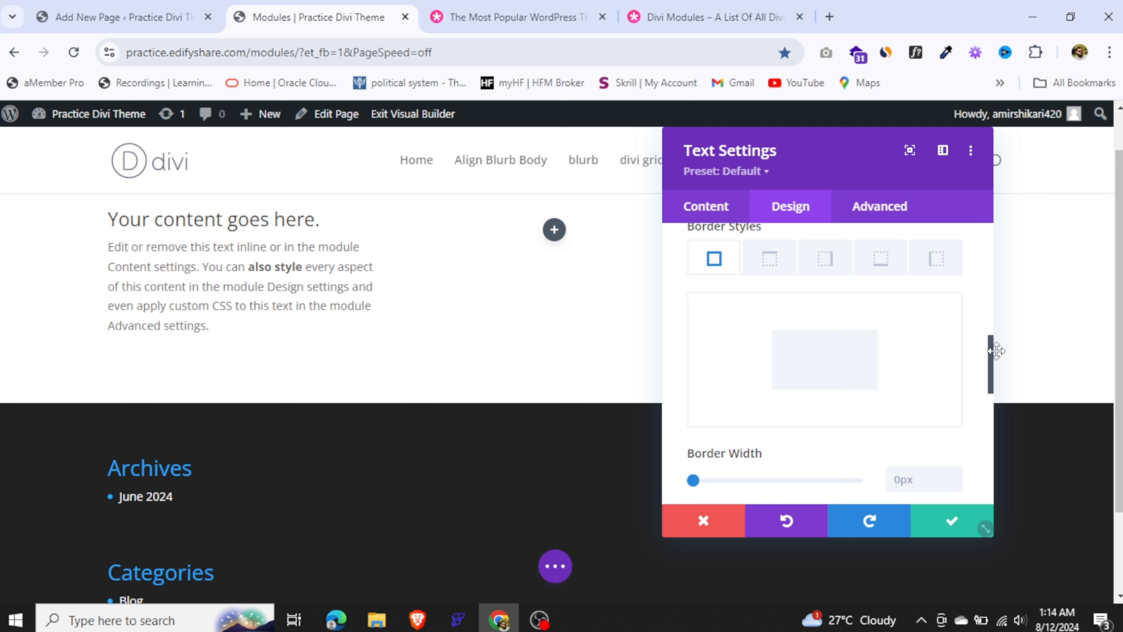
{"action": "left_click", "coordinate": [955, 473]}
{"action": "left_click", "coordinate": [955, 473]}
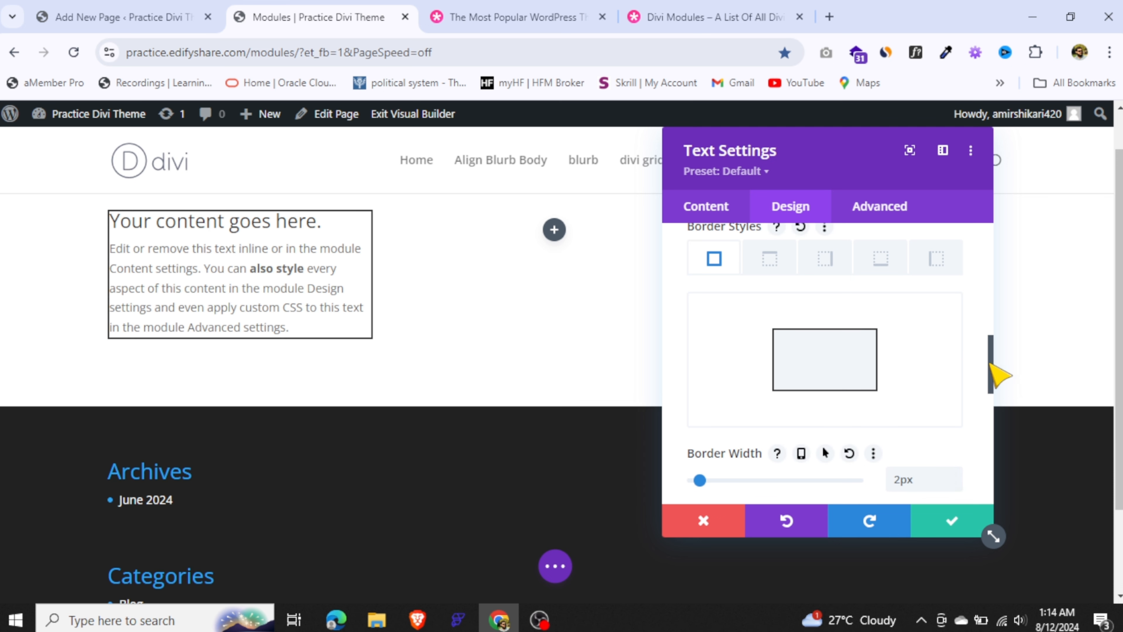
Round all four corners of the Text module's border to 20px
{"action": "left_click_drag", "start_coordinate": [990, 363], "coordinate": [991, 315]}
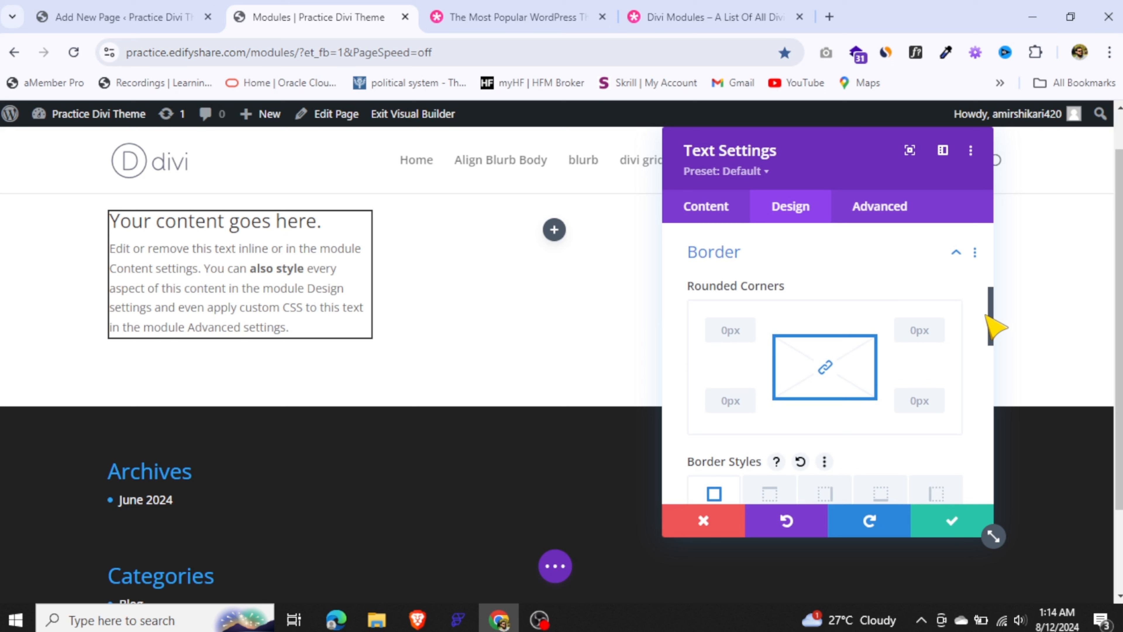
{"action": "left_click", "coordinate": [730, 330]}
{"action": "type", "text": "20"}
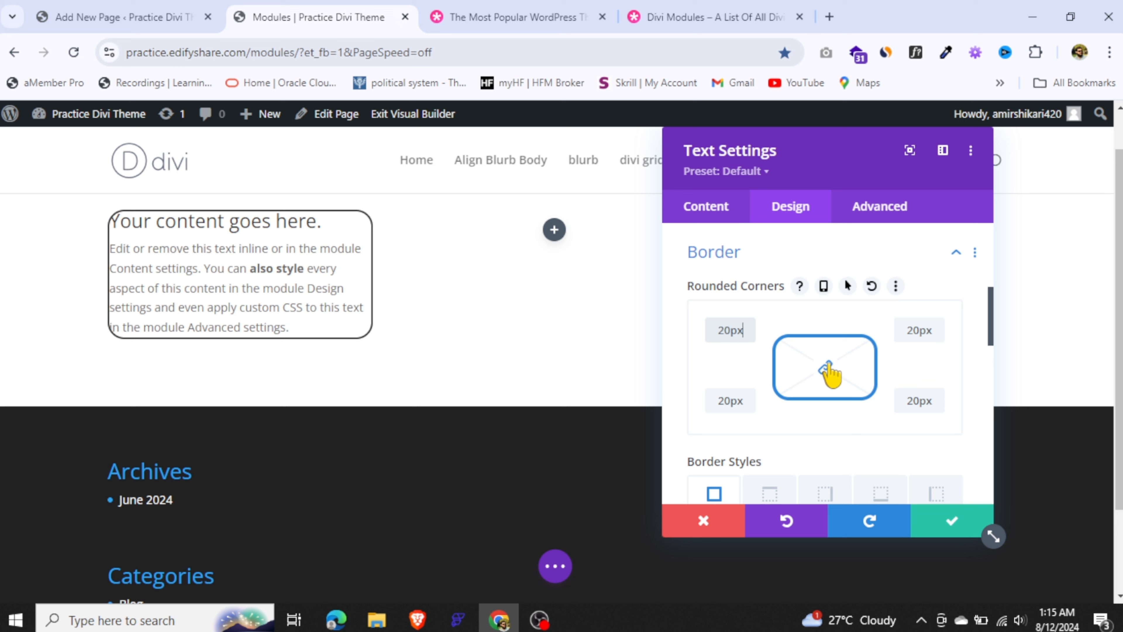
Unlink the border's corner values and clear the rounding of the bottom-right corner only
{"action": "left_click", "coordinate": [908, 397]}
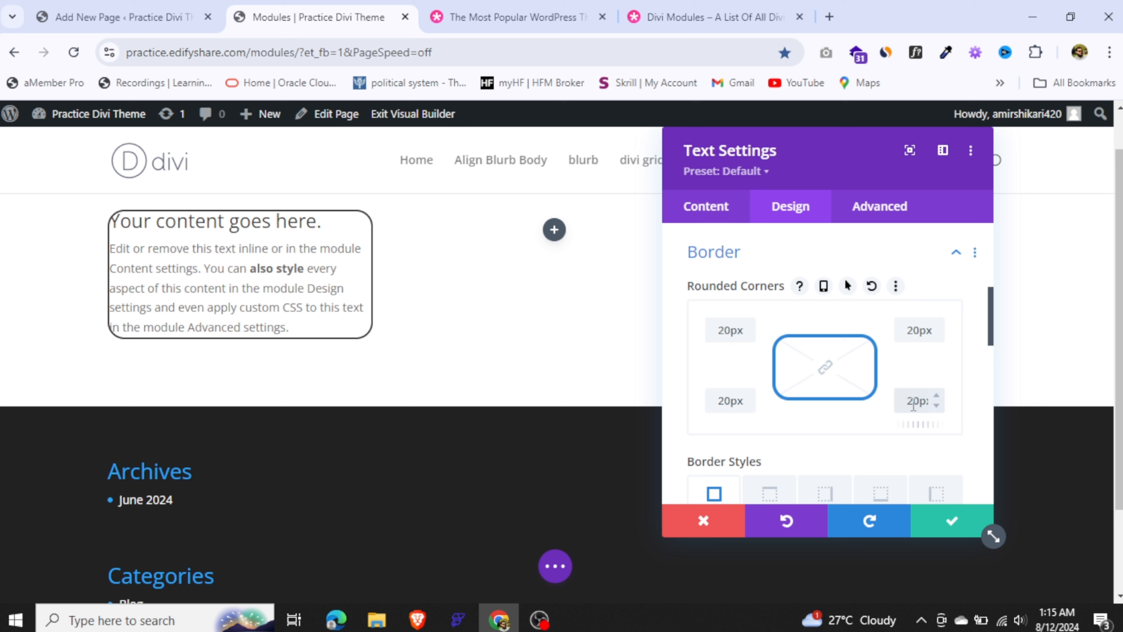
{"action": "left_click_drag", "start_coordinate": [913, 402], "coordinate": [908, 405]}
{"action": "key", "text": "BackSpace"}
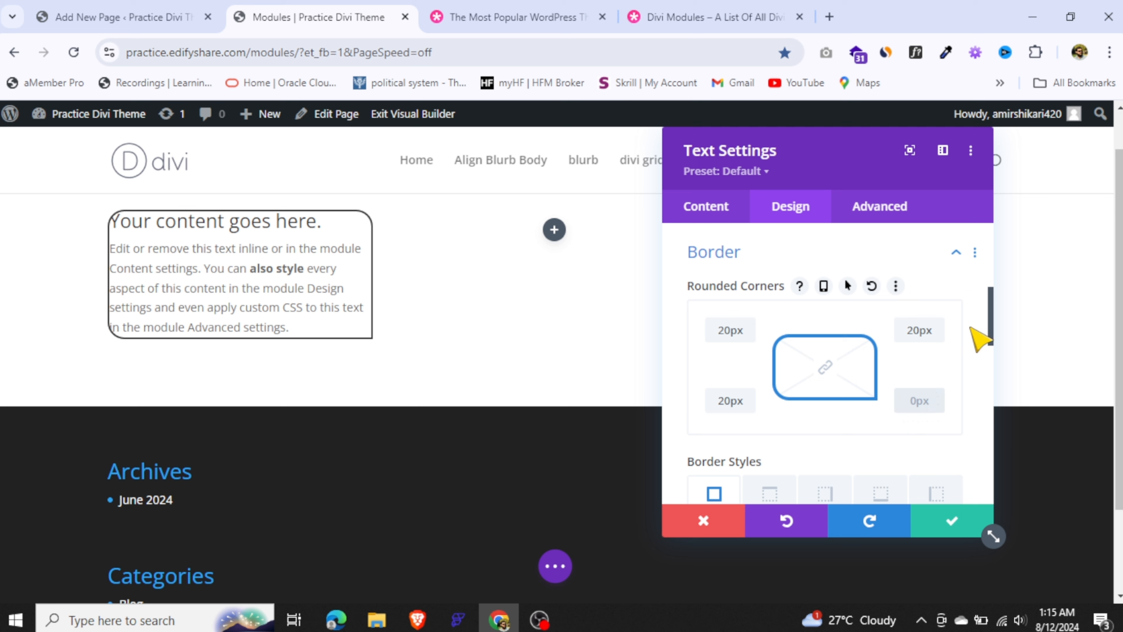
Show the border style settings for the Text module's bottom edge
{"action": "left_click_drag", "start_coordinate": [995, 329], "coordinate": [875, 357]}
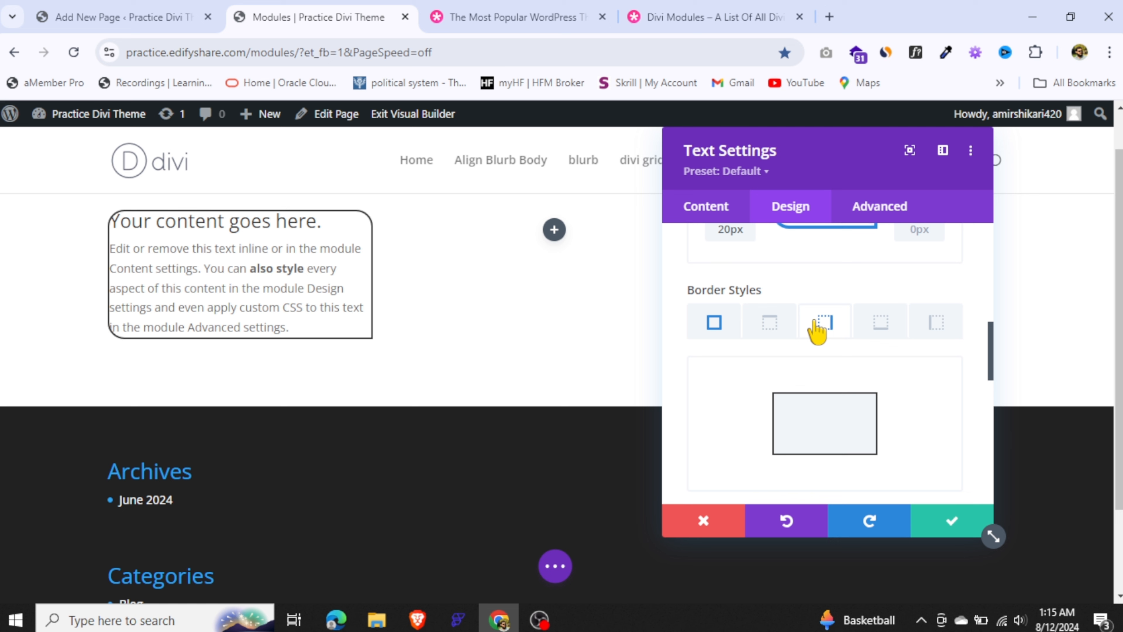
{"action": "left_click", "coordinate": [881, 322]}
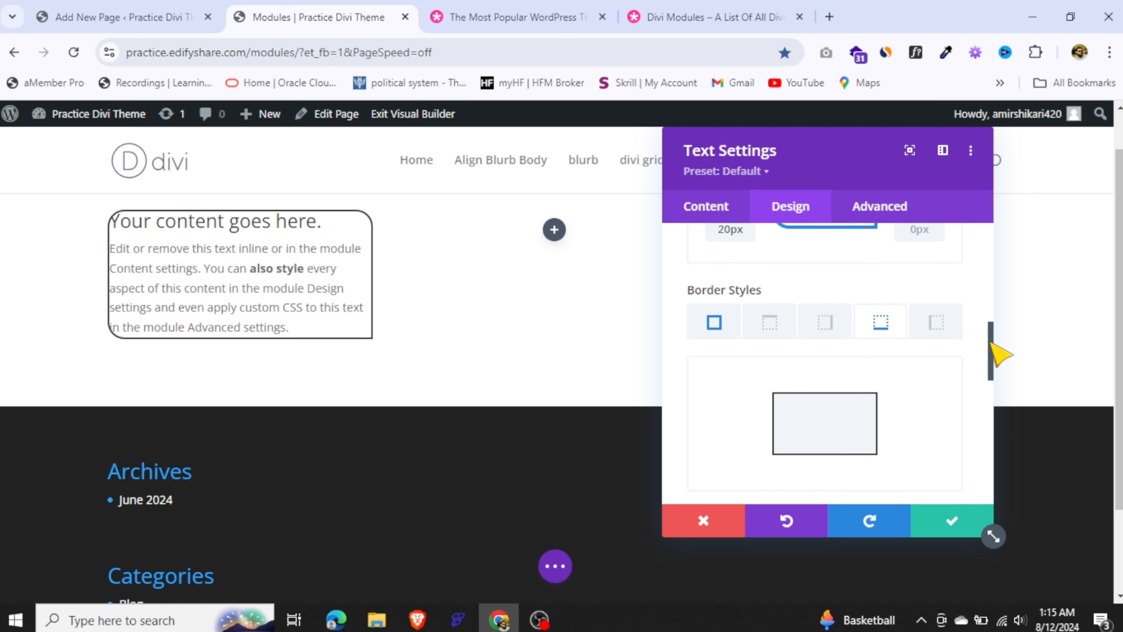
Apply the box shadow preset with a soft glow around all sides to the Text module
{"action": "left_click_drag", "start_coordinate": [991, 354], "coordinate": [995, 439]}
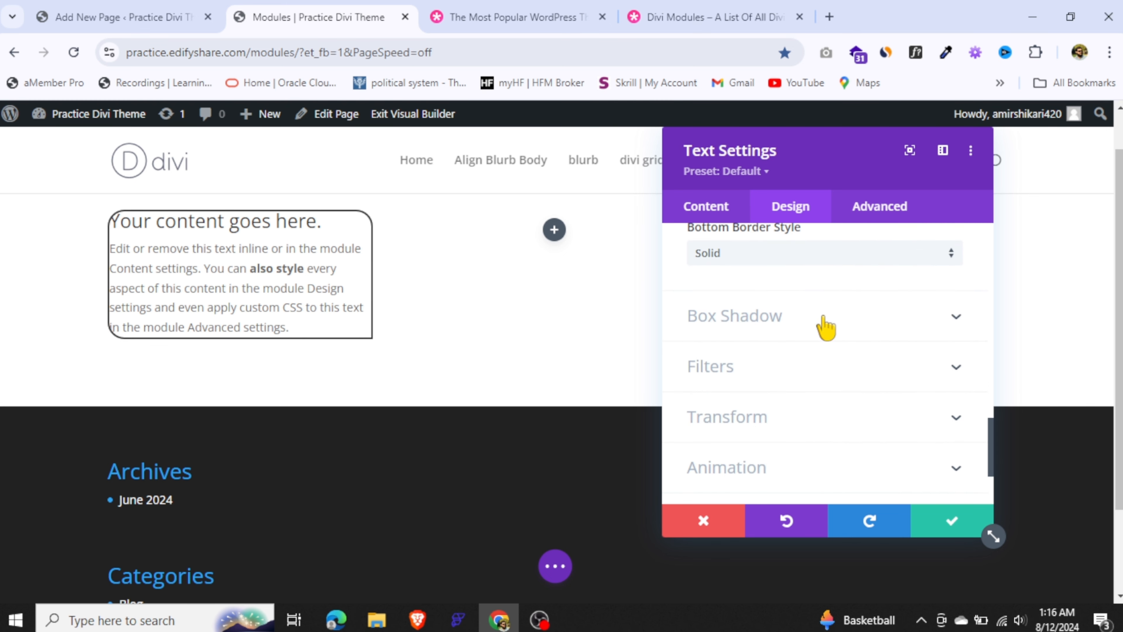
{"action": "left_click", "coordinate": [801, 335]}
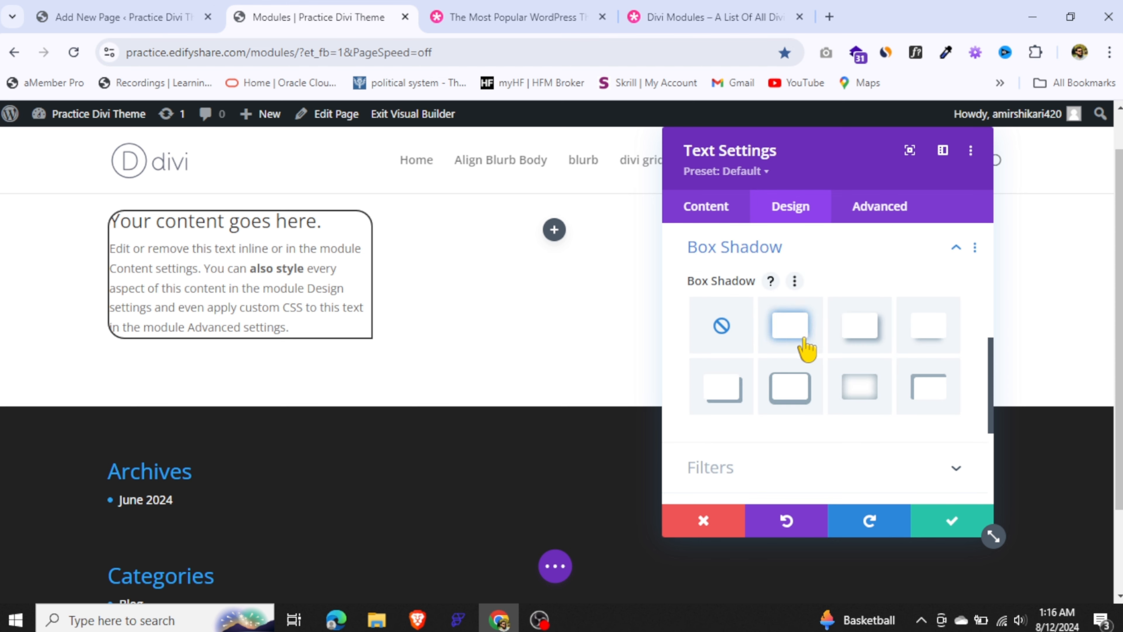
{"action": "left_click", "coordinate": [794, 338]}
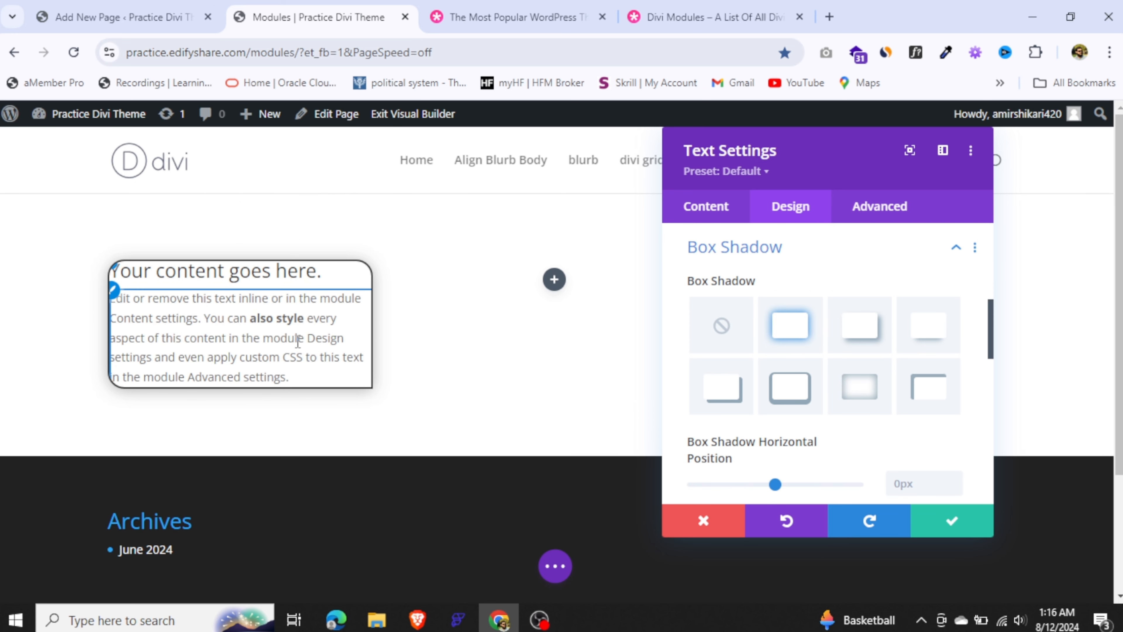
Preview the other box shadow presets on the Text module and return to the soft glow around all sides
{"action": "left_click", "coordinate": [879, 349]}
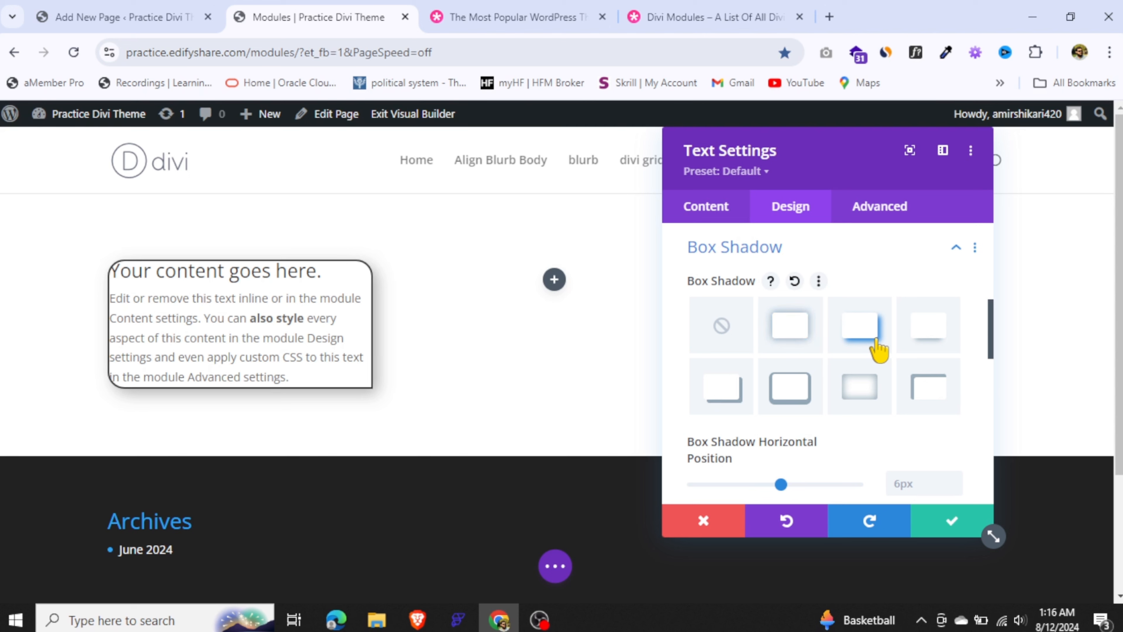
{"action": "left_click", "coordinate": [930, 343]}
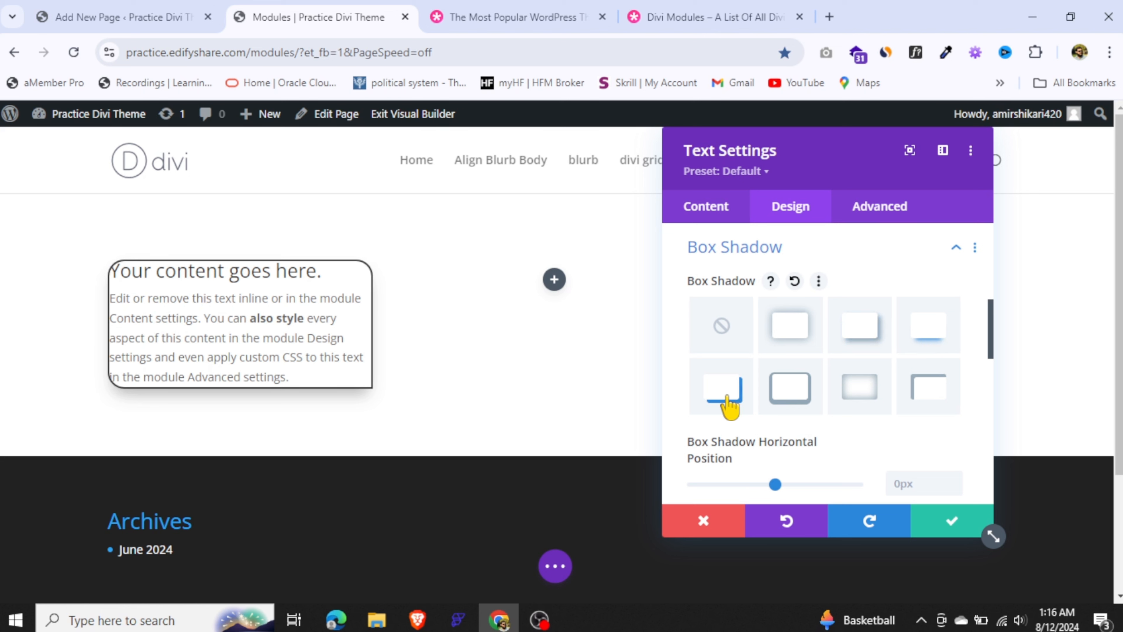
{"action": "left_click", "coordinate": [734, 403]}
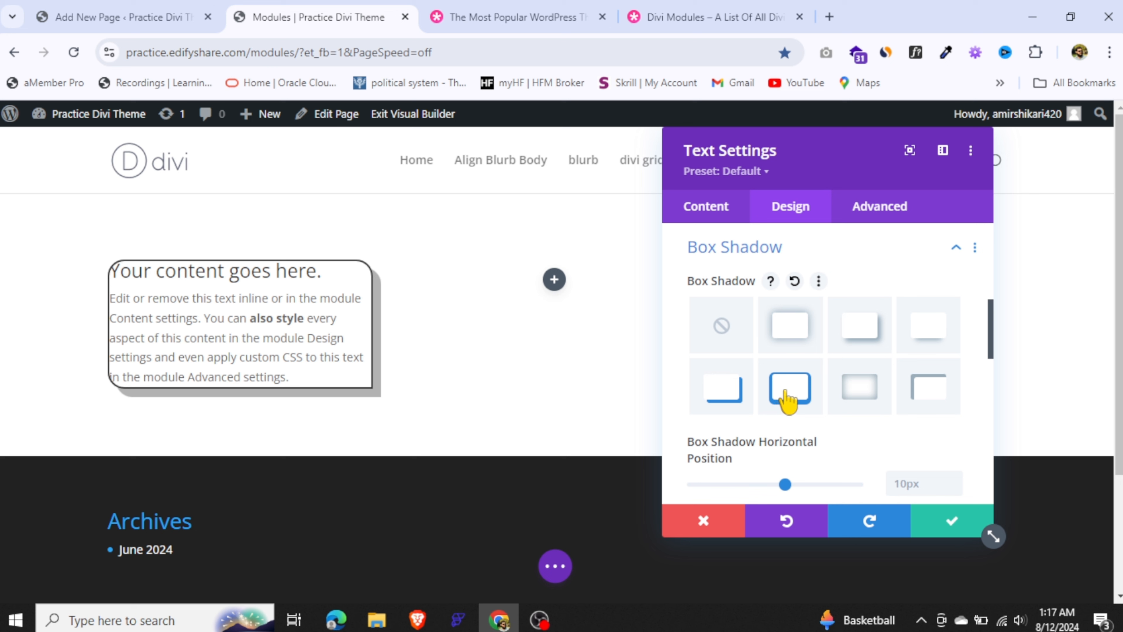
{"action": "left_click", "coordinate": [788, 392]}
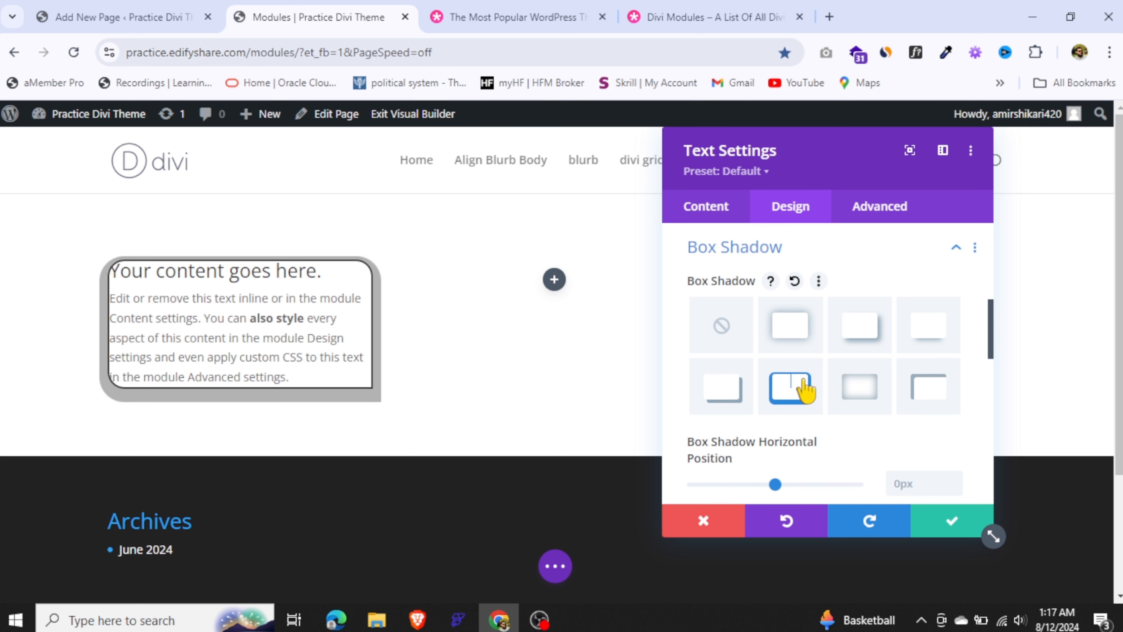
{"action": "left_click", "coordinate": [867, 391]}
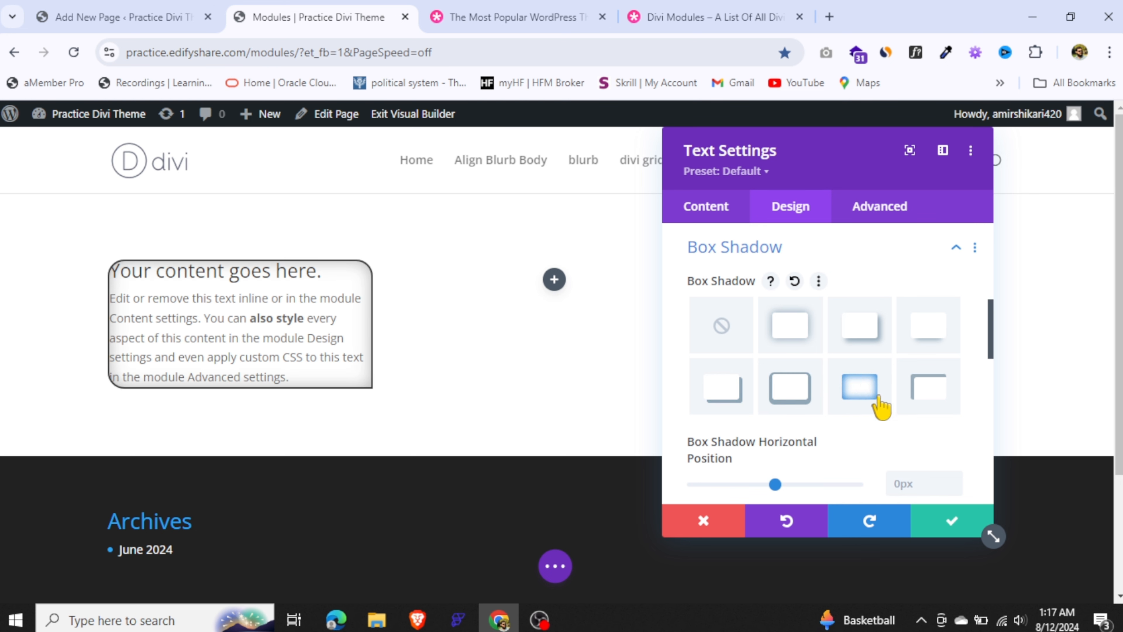
{"action": "left_click", "coordinate": [926, 389]}
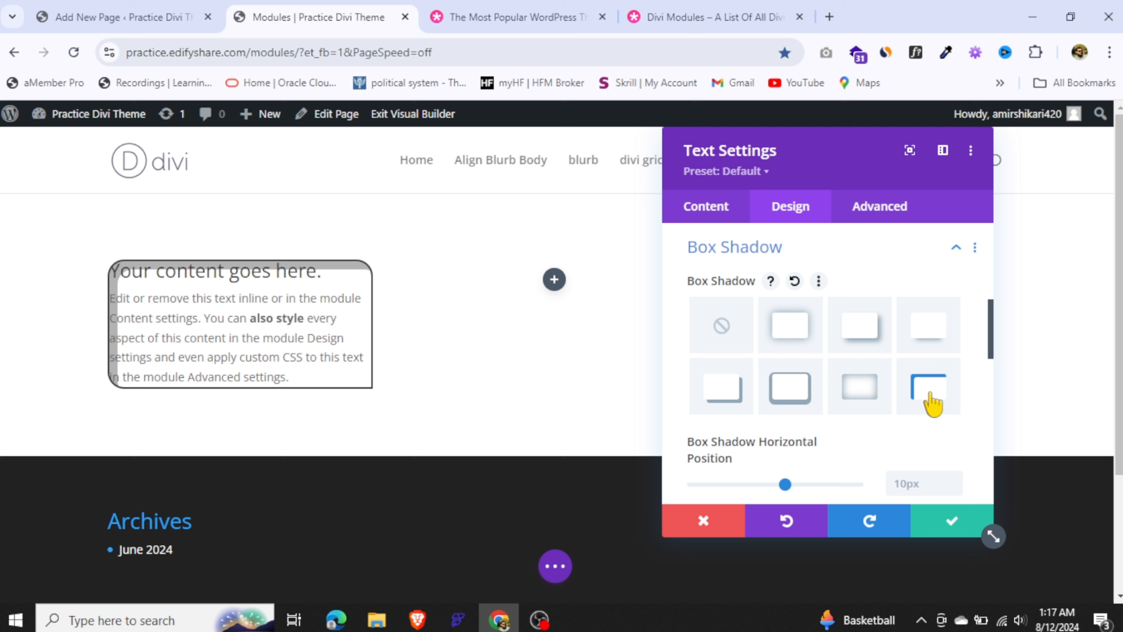
{"action": "left_click", "coordinate": [859, 387]}
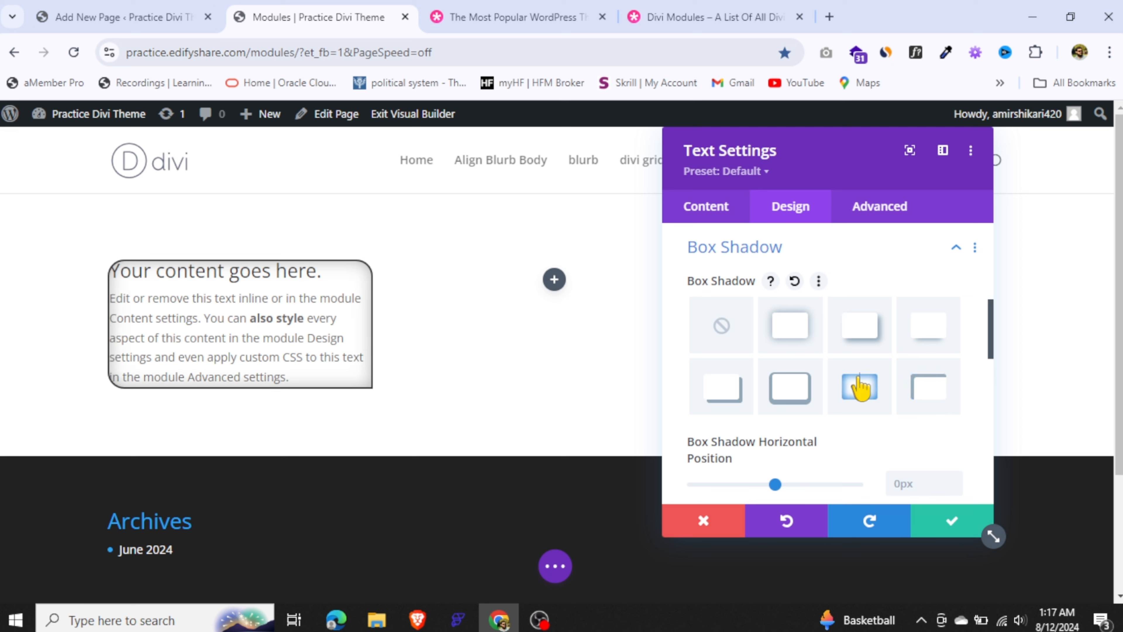
{"action": "left_click", "coordinate": [793, 339]}
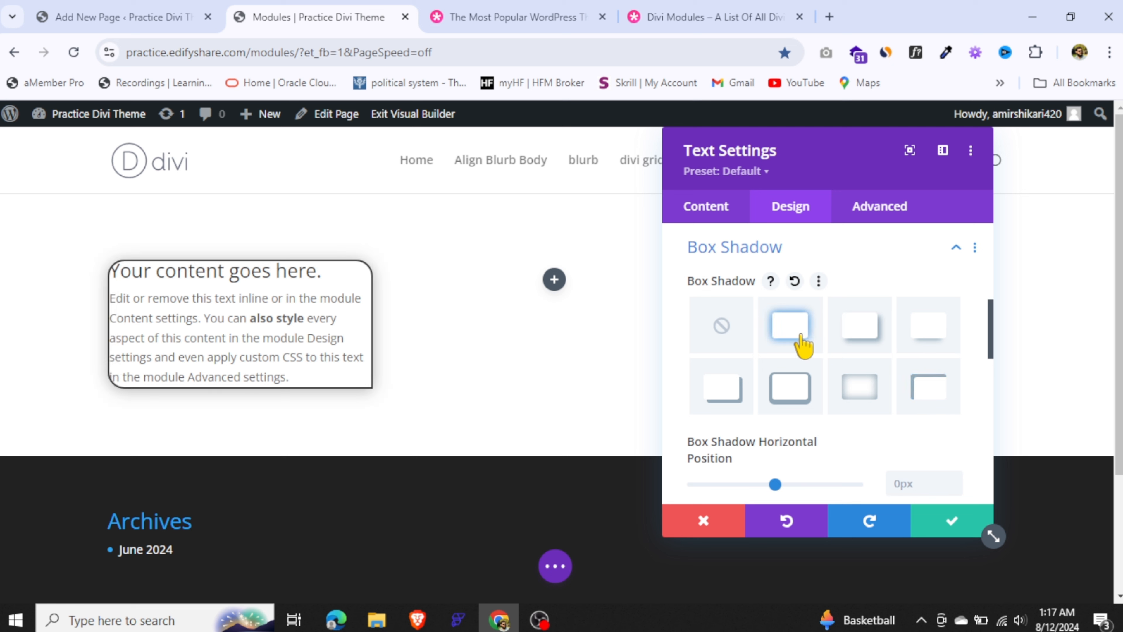
Set the horizontal position of the Text module's box shadow to 12px
{"action": "scroll", "coordinate": [991, 328], "scroll_direction": "down", "scroll_amount": 1}
{"action": "left_click_drag", "start_coordinate": [991, 328], "coordinate": [995, 366]}
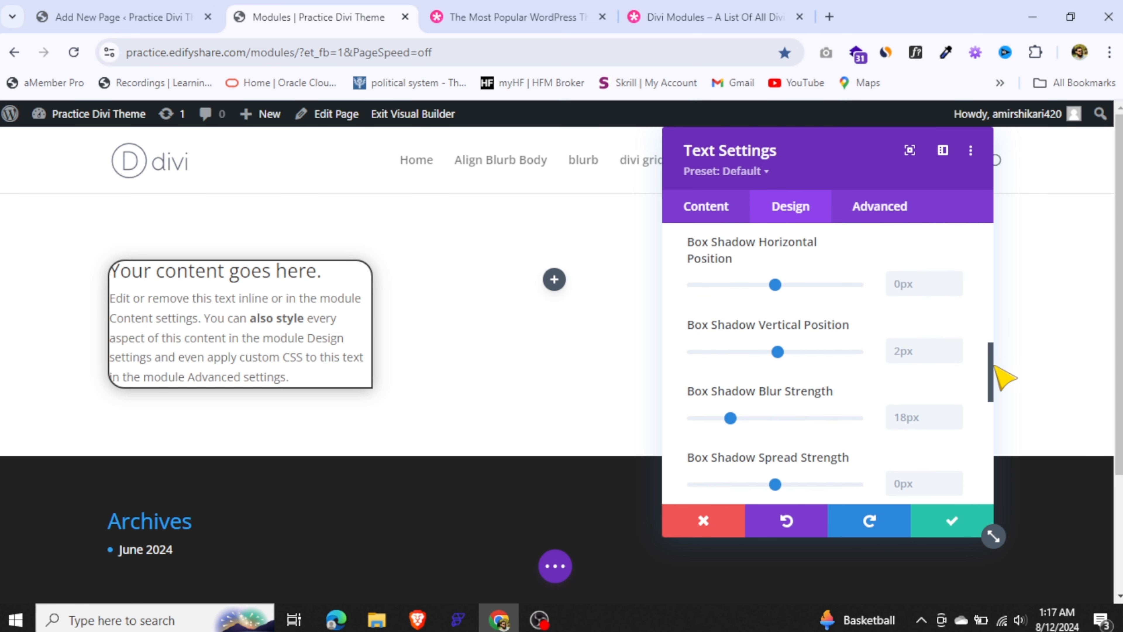
{"action": "mouse_move", "coordinate": [777, 285]}
{"action": "left_mouse_down"}
{"action": "mouse_move", "coordinate": [808, 286]}
{"action": "mouse_move", "coordinate": [743, 288]}
{"action": "mouse_move", "coordinate": [798, 288]}
{"action": "mouse_move", "coordinate": [787, 287]}
{"action": "left_mouse_up"}
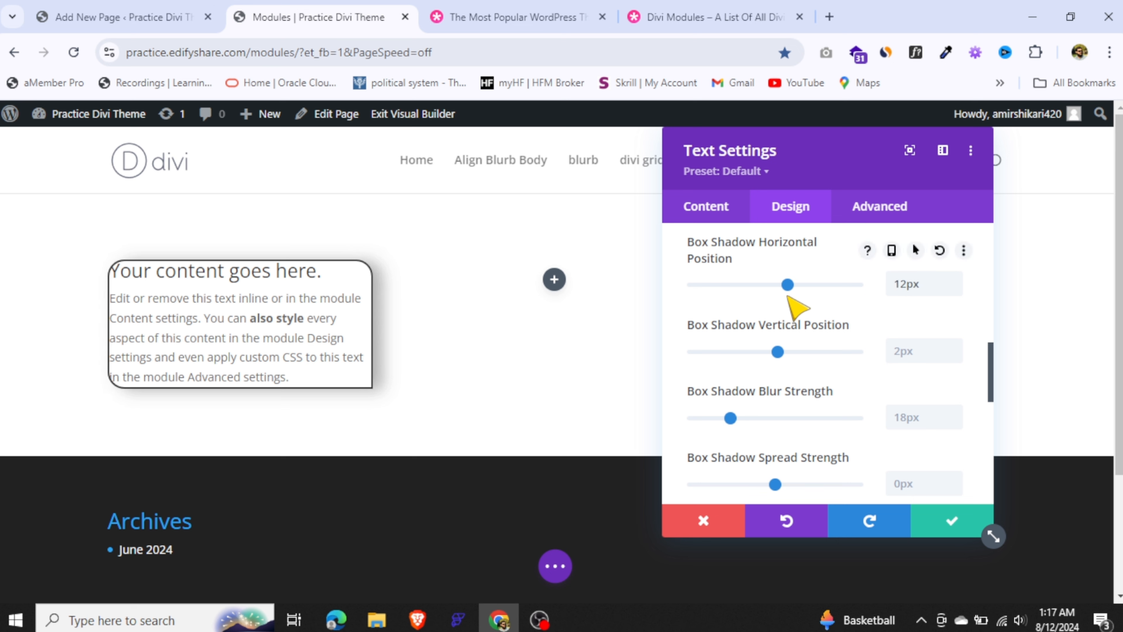
Set the brightness filter of the Text module to 76%
{"action": "left_click_drag", "start_coordinate": [995, 376], "coordinate": [999, 459]}
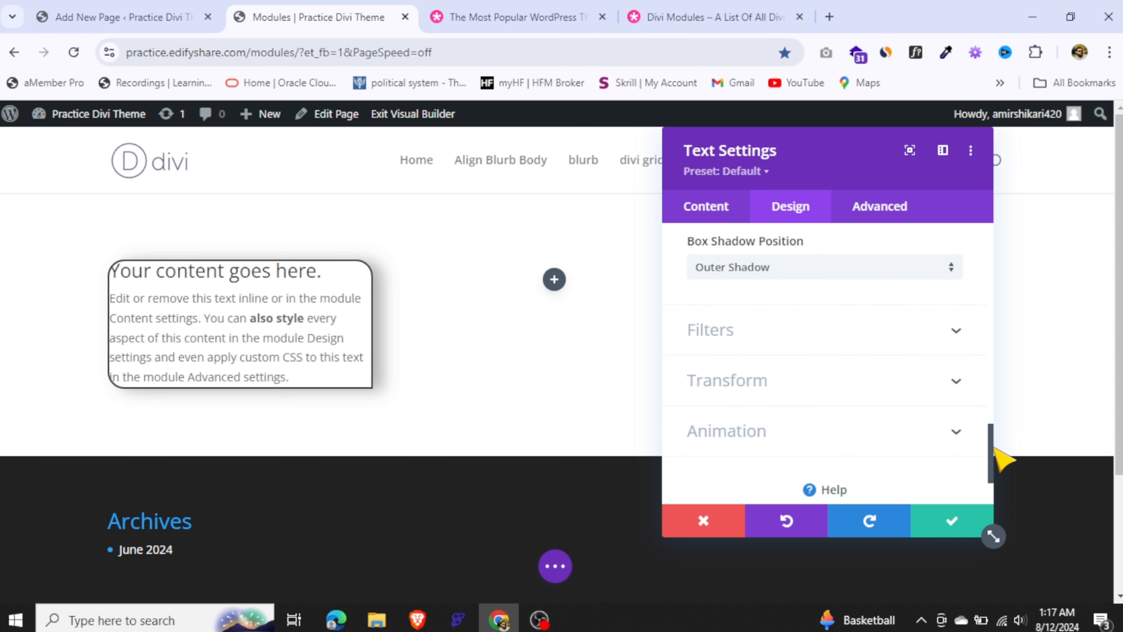
{"action": "left_click", "coordinate": [852, 343]}
{"action": "left_click_drag", "start_coordinate": [990, 424], "coordinate": [992, 336]}
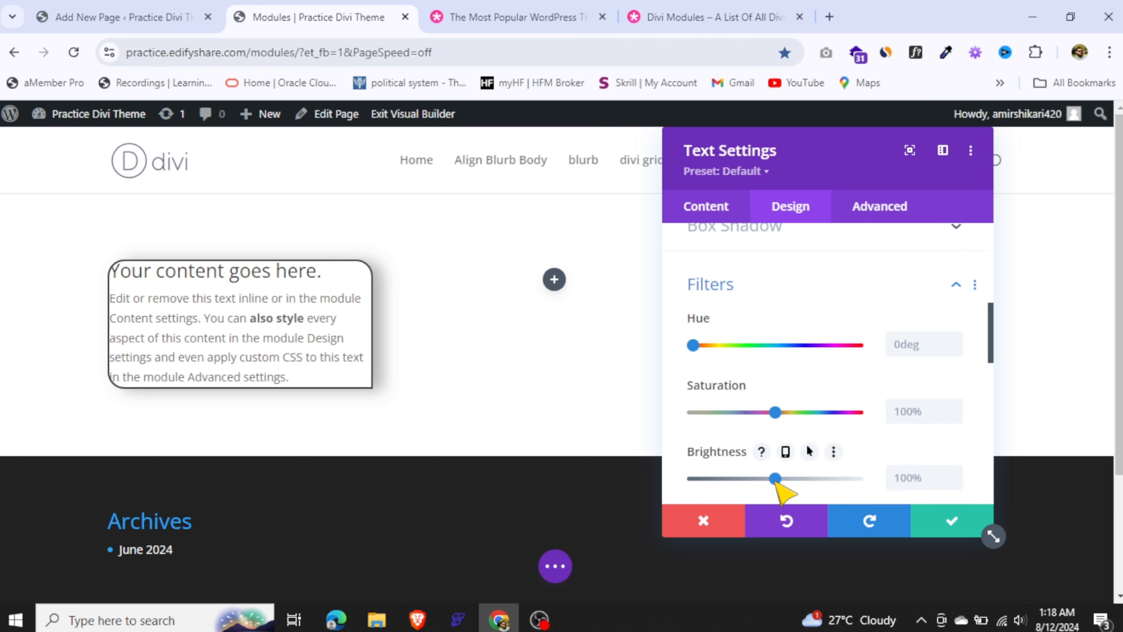
{"action": "left_click_drag", "start_coordinate": [775, 481], "coordinate": [708, 480]}
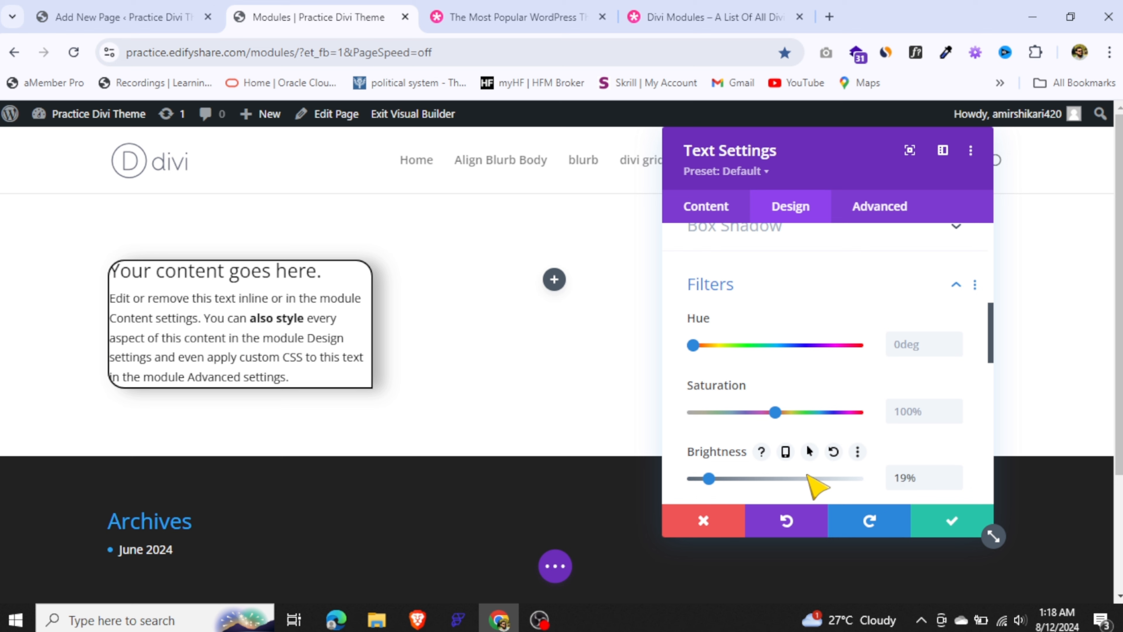
{"action": "left_click_drag", "start_coordinate": [809, 479], "coordinate": [755, 478]}
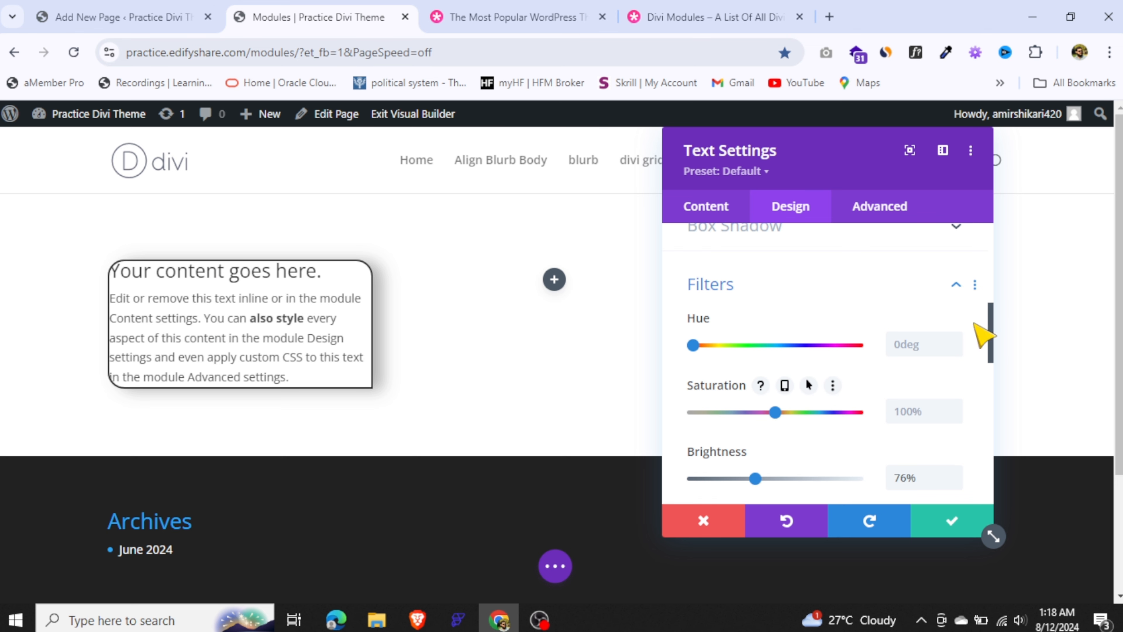
Try the Text module's contrast filter and set its Invert to 33% and Sepia to 5%
{"action": "left_click_drag", "start_coordinate": [990, 324], "coordinate": [989, 335]}
{"action": "left_click_drag", "start_coordinate": [758, 314], "coordinate": [772, 313]}
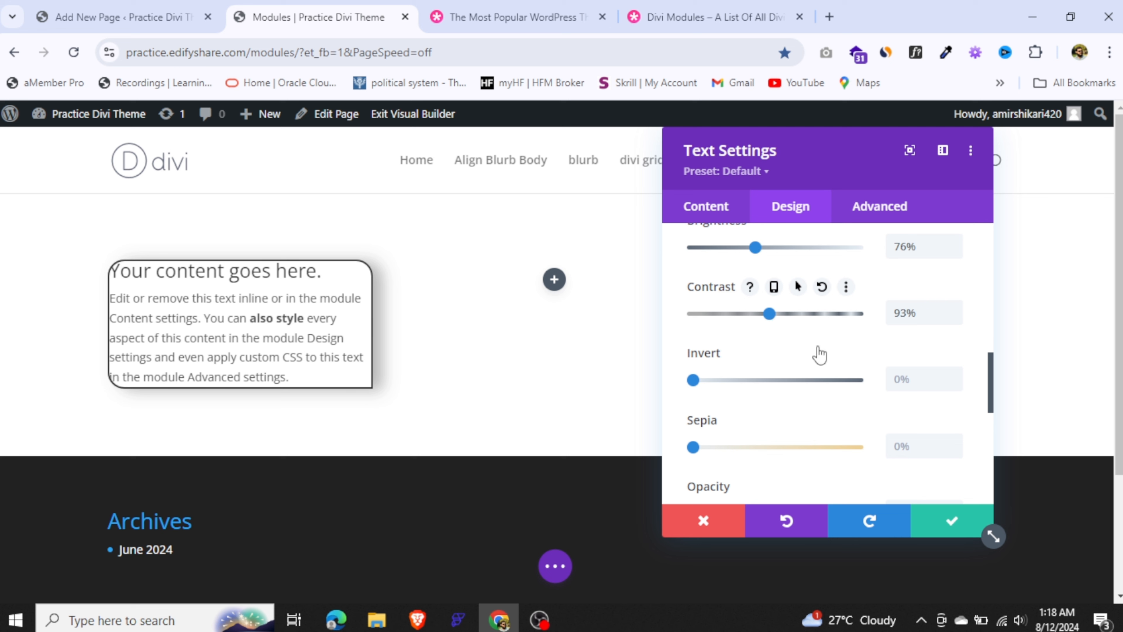
{"action": "left_click_drag", "start_coordinate": [693, 379], "coordinate": [742, 379]}
{"action": "left_click_drag", "start_coordinate": [829, 386], "coordinate": [747, 389]}
{"action": "scroll", "coordinate": [856, 385], "scroll_direction": "down", "scroll_amount": 3}
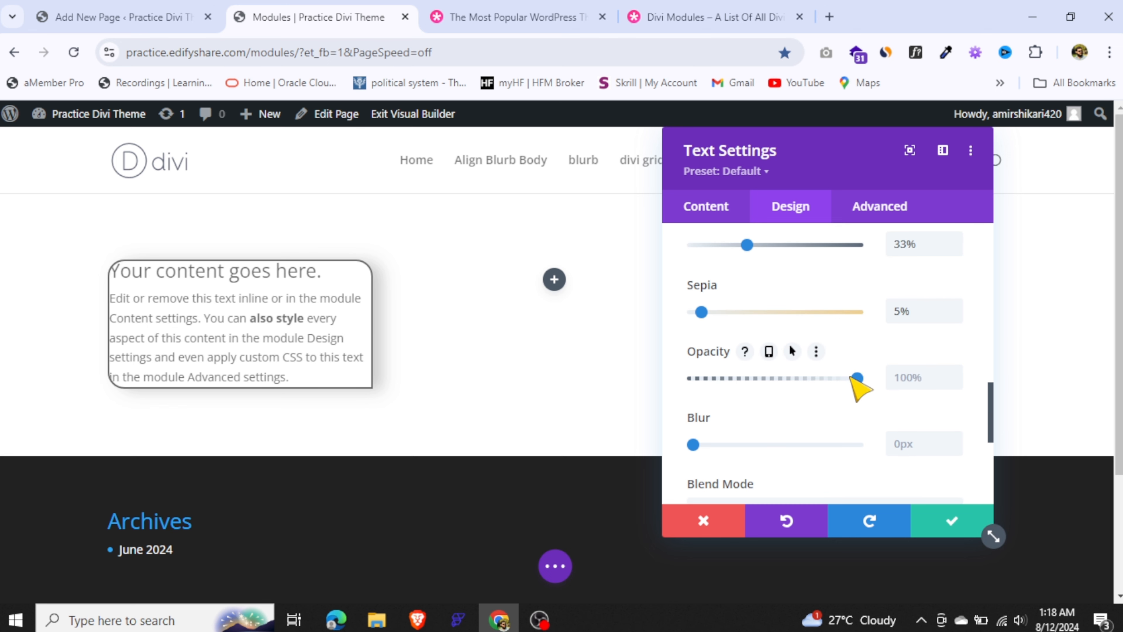
Try the Opacity and Blur filters on the Text module, returning them to 100% and 0px
{"action": "left_click_drag", "start_coordinate": [855, 379], "coordinate": [870, 402]}
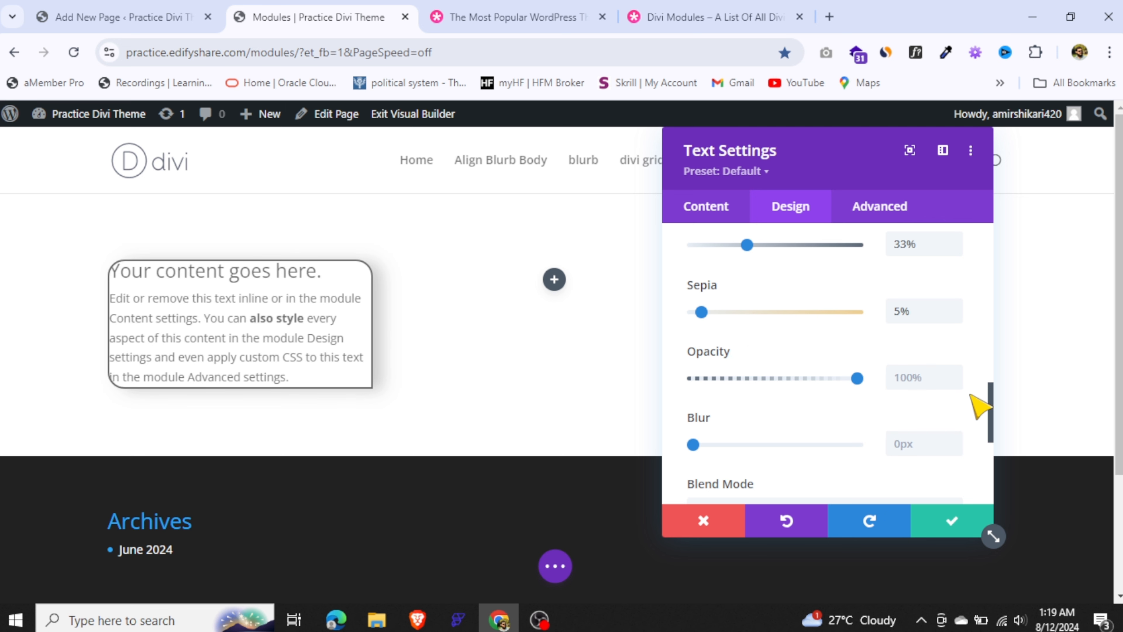
{"action": "left_click_drag", "start_coordinate": [992, 400], "coordinate": [993, 421]}
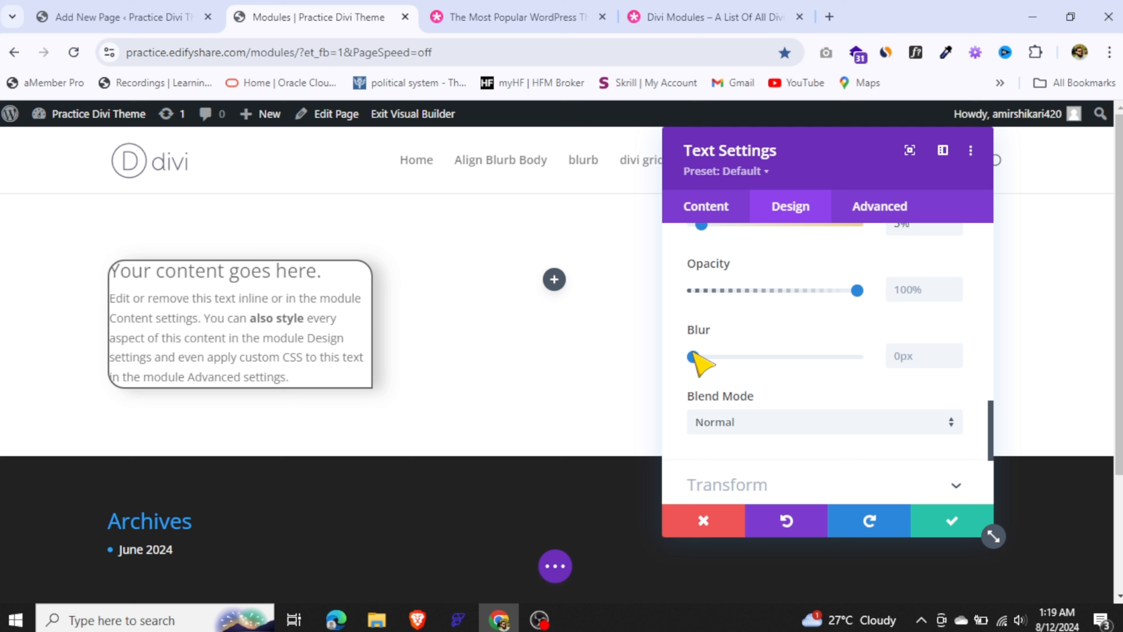
{"action": "left_click", "coordinate": [728, 357]}
{"action": "left_click_drag", "start_coordinate": [729, 357], "coordinate": [692, 359]}
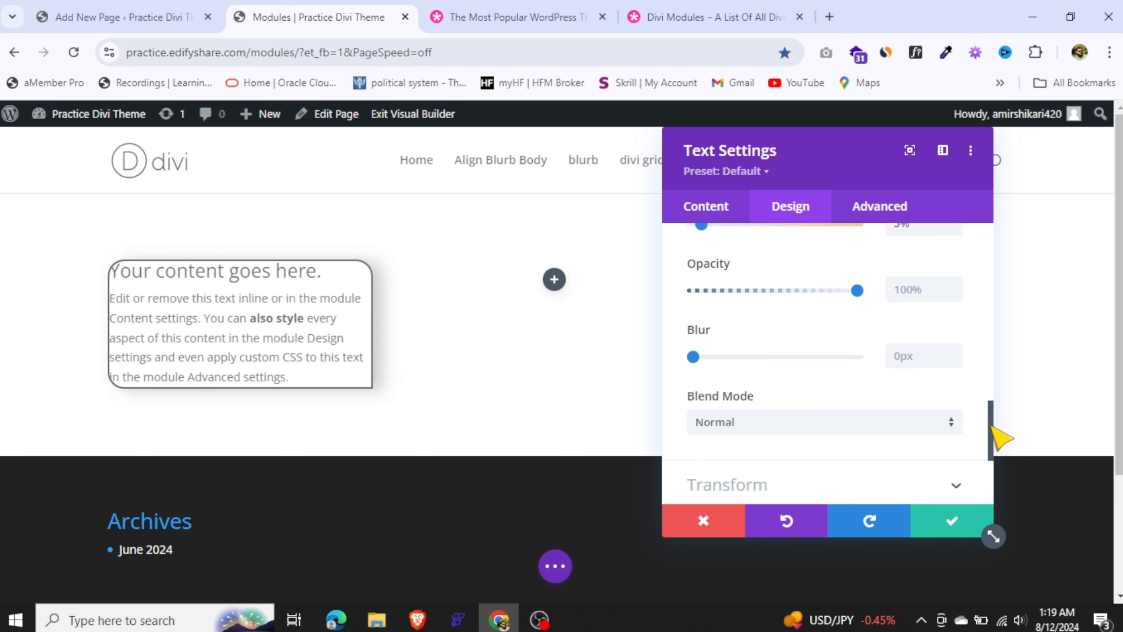
Transform the Text module by scaling it to 101% and offsetting it 9px both horizontally and vertically
{"action": "left_click_drag", "start_coordinate": [990, 433], "coordinate": [991, 352]}
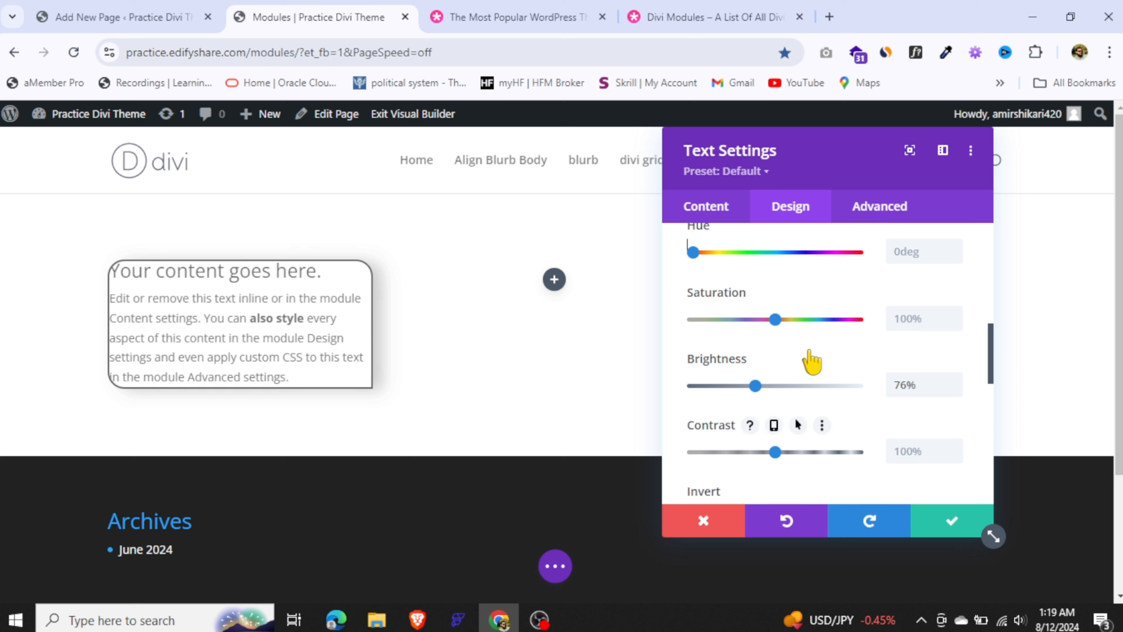
{"action": "scroll", "coordinate": [809, 361], "scroll_direction": "down", "scroll_amount": 10}
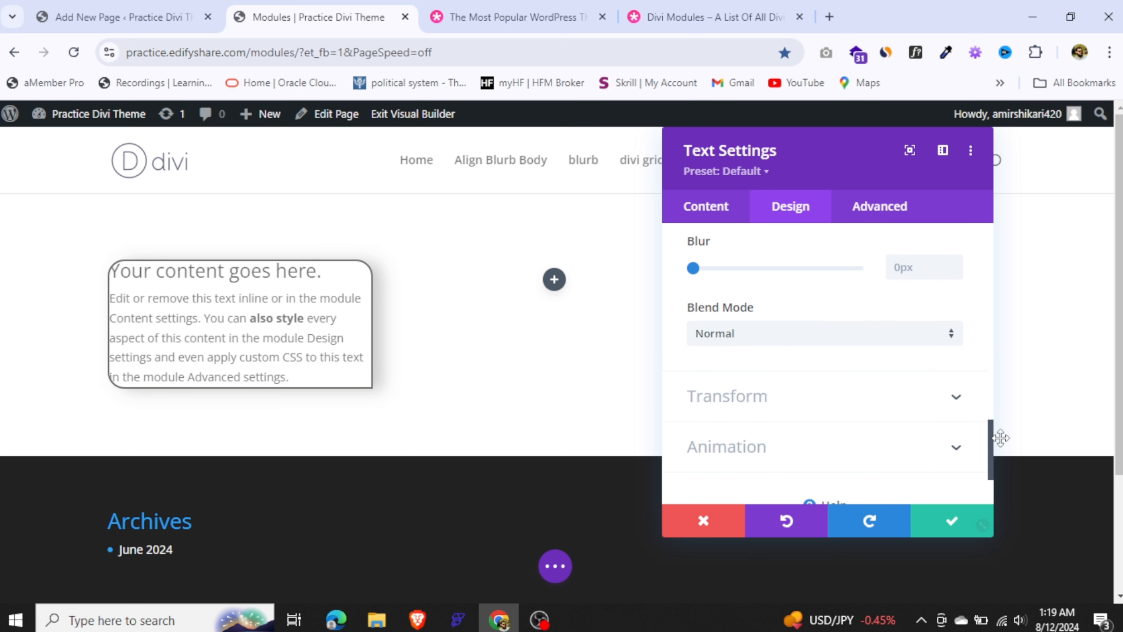
{"action": "left_click", "coordinate": [840, 409]}
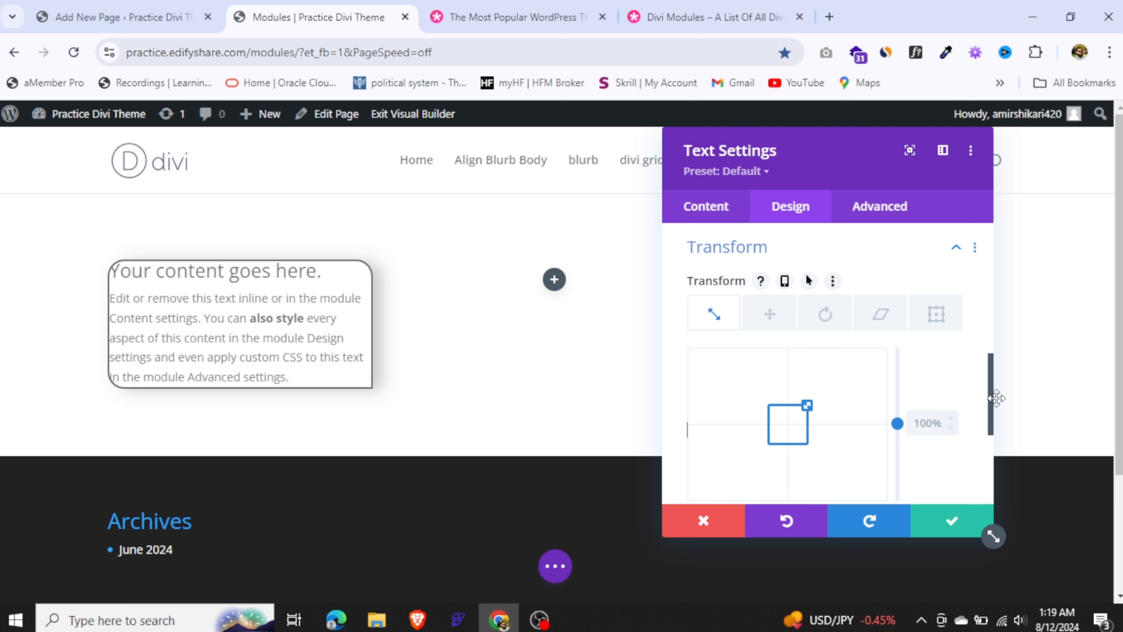
{"action": "scroll", "coordinate": [905, 376], "scroll_direction": "down", "scroll_amount": 2}
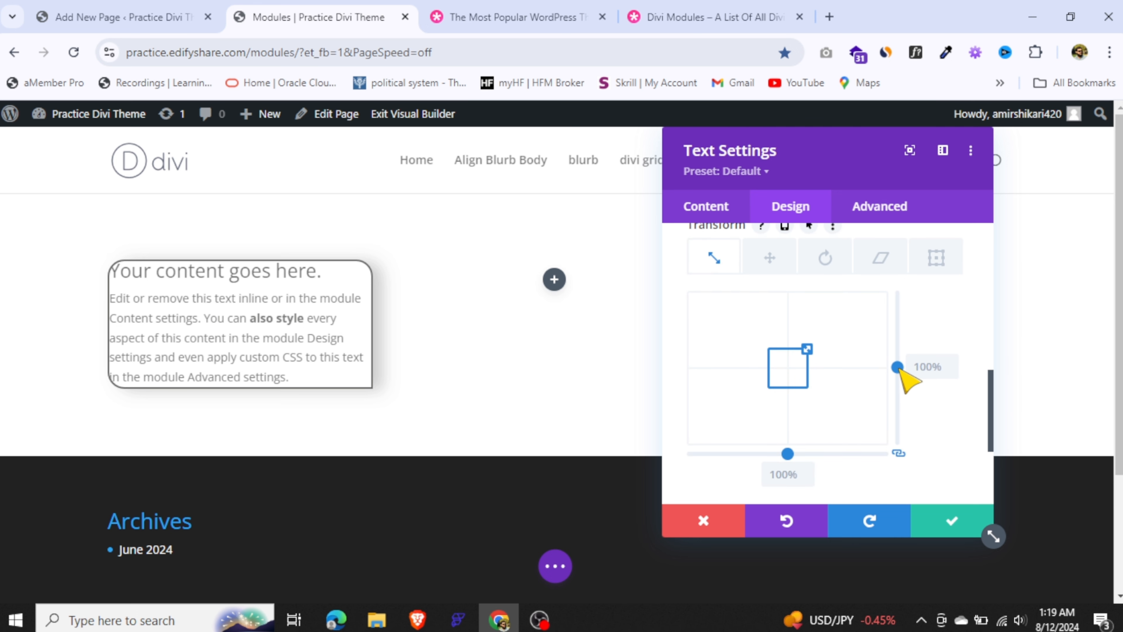
{"action": "mouse_move", "coordinate": [899, 367]}
{"action": "left_mouse_down"}
{"action": "mouse_move", "coordinate": [898, 350]}
{"action": "mouse_move", "coordinate": [898, 367]}
{"action": "left_mouse_up"}
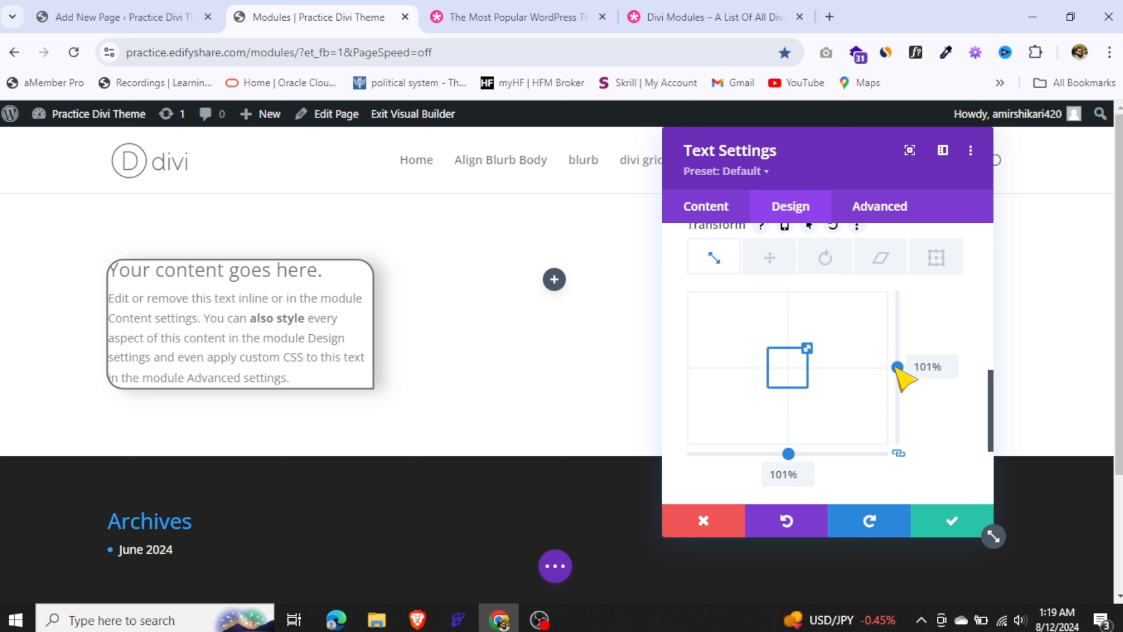
{"action": "left_click", "coordinate": [769, 266]}
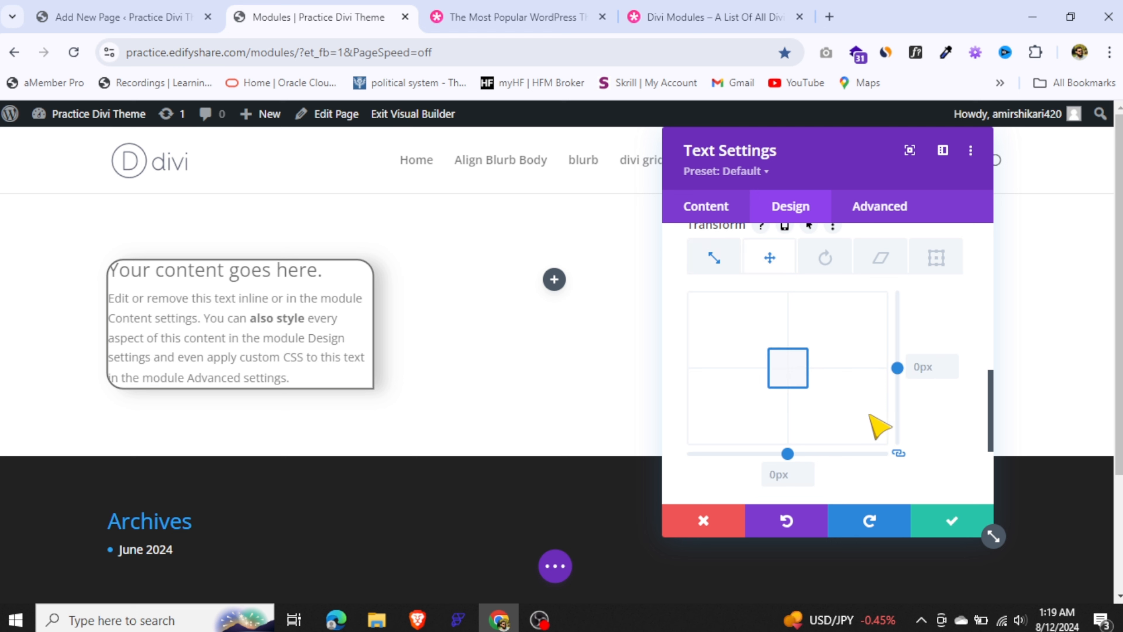
{"action": "mouse_move", "coordinate": [787, 453]}
{"action": "left_mouse_down"}
{"action": "mouse_move", "coordinate": [799, 452]}
{"action": "mouse_move", "coordinate": [769, 456]}
{"action": "mouse_move", "coordinate": [792, 456]}
{"action": "left_mouse_up"}
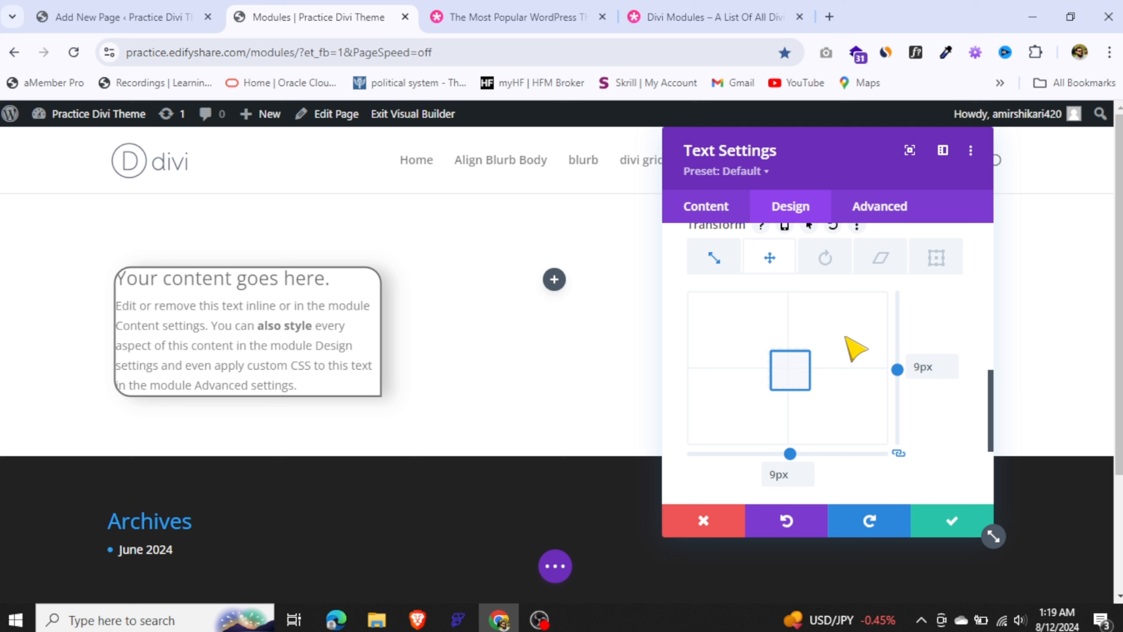
Rotate the Text module about its horizontal axis so that it tilts backwards, and close the transform settings
{"action": "left_click", "coordinate": [831, 261]}
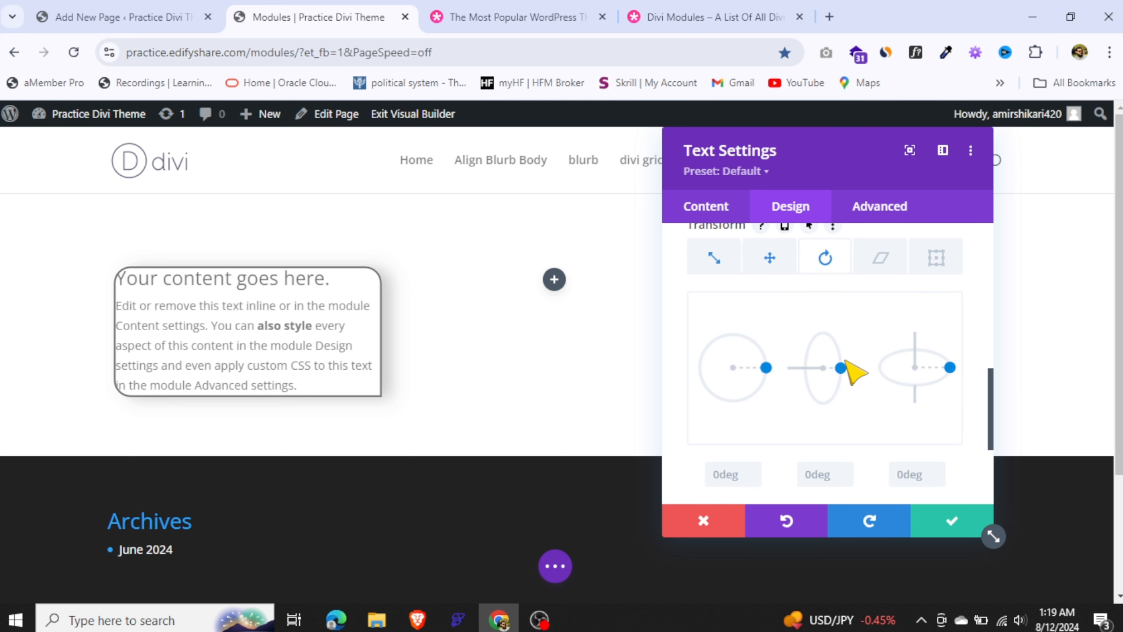
{"action": "left_click_drag", "start_coordinate": [845, 378], "coordinate": [847, 404]}
{"action": "scroll", "coordinate": [990, 381], "scroll_direction": "up", "scroll_amount": 2}
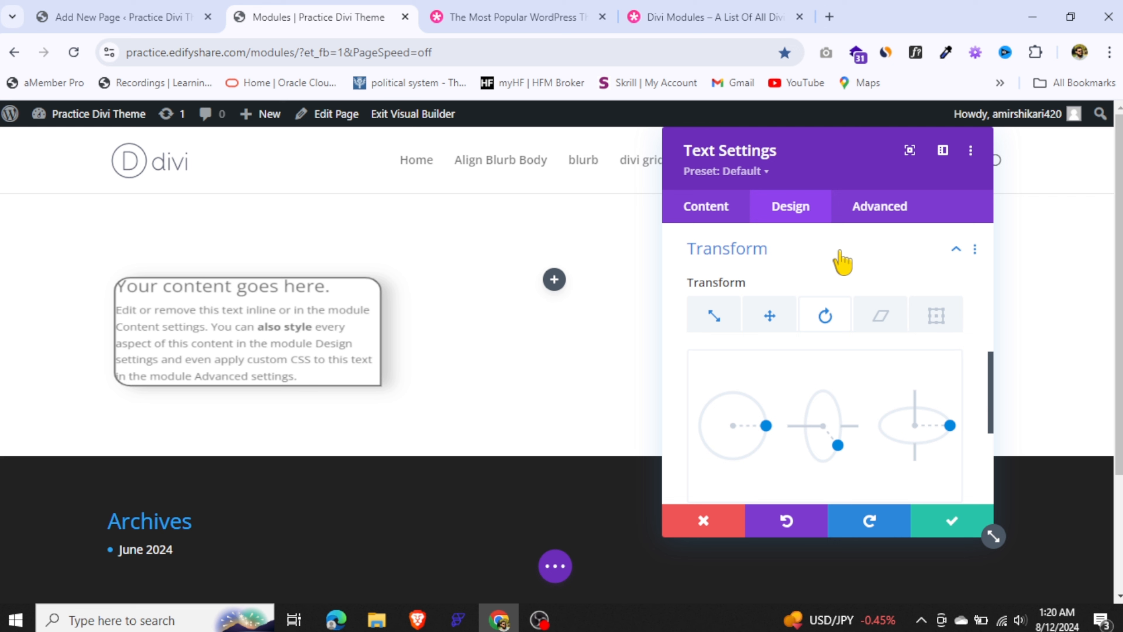
{"action": "left_click", "coordinate": [842, 258]}
Apply the Slide animation style to the Text module with the animation direction set to Right
{"action": "left_click", "coordinate": [769, 402]}
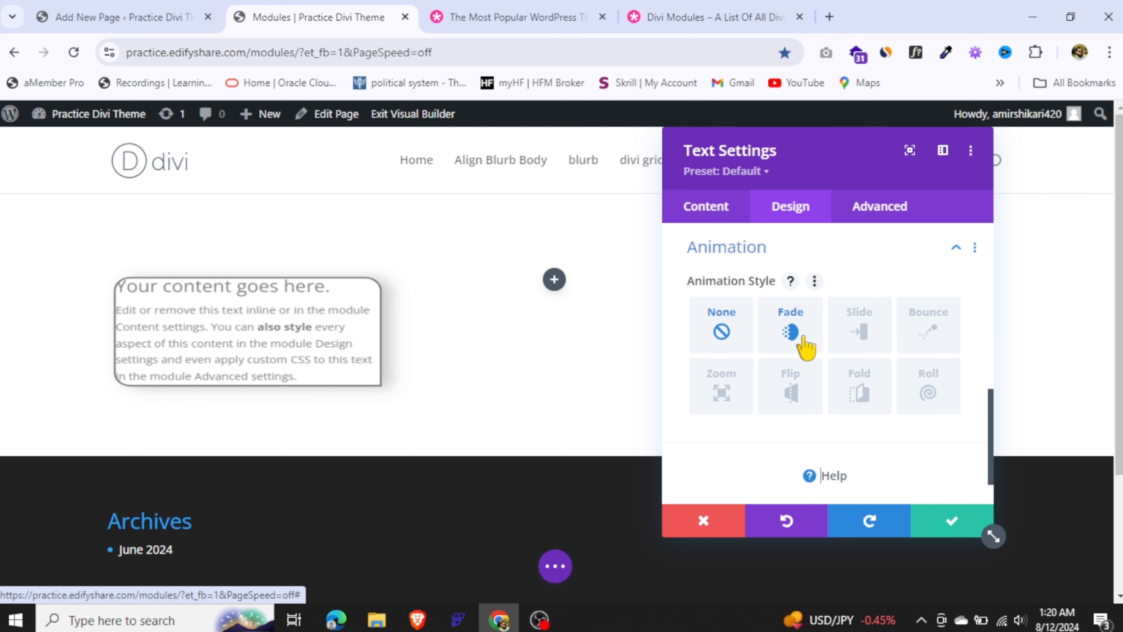
{"action": "left_click", "coordinate": [791, 340]}
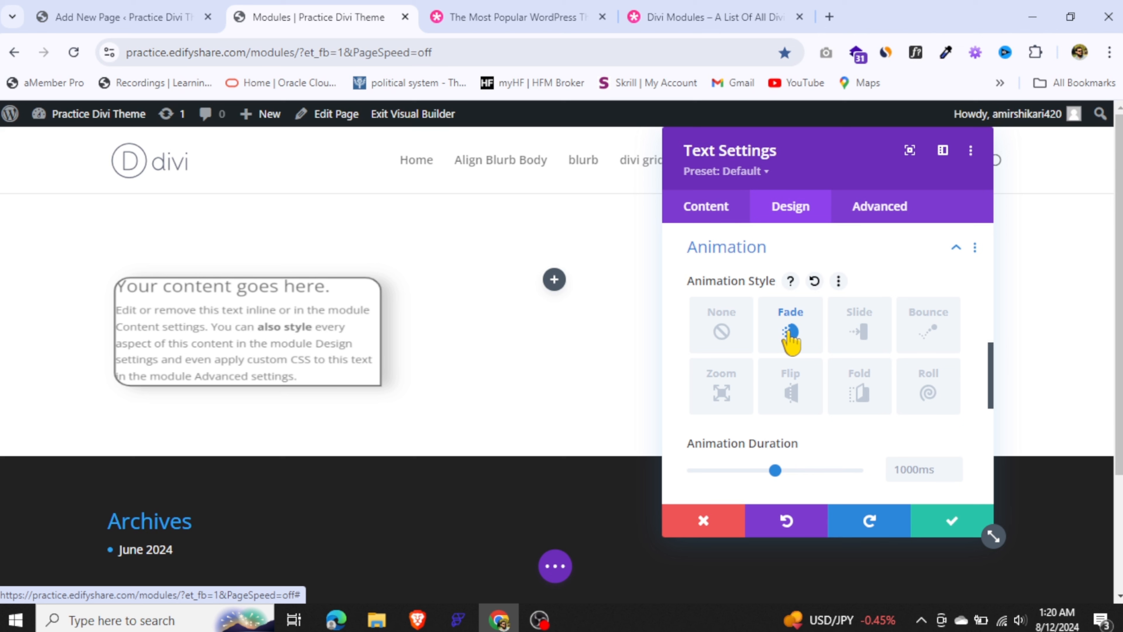
{"action": "left_click", "coordinate": [859, 344]}
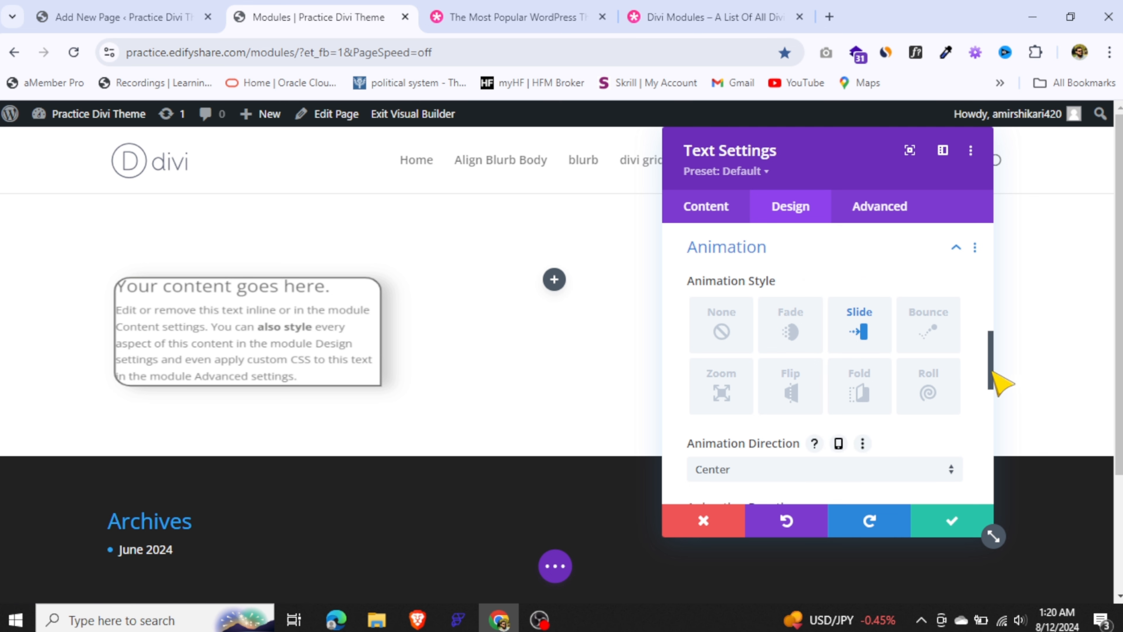
{"action": "left_click_drag", "start_coordinate": [998, 373], "coordinate": [997, 388]}
{"action": "left_click", "coordinate": [818, 411]}
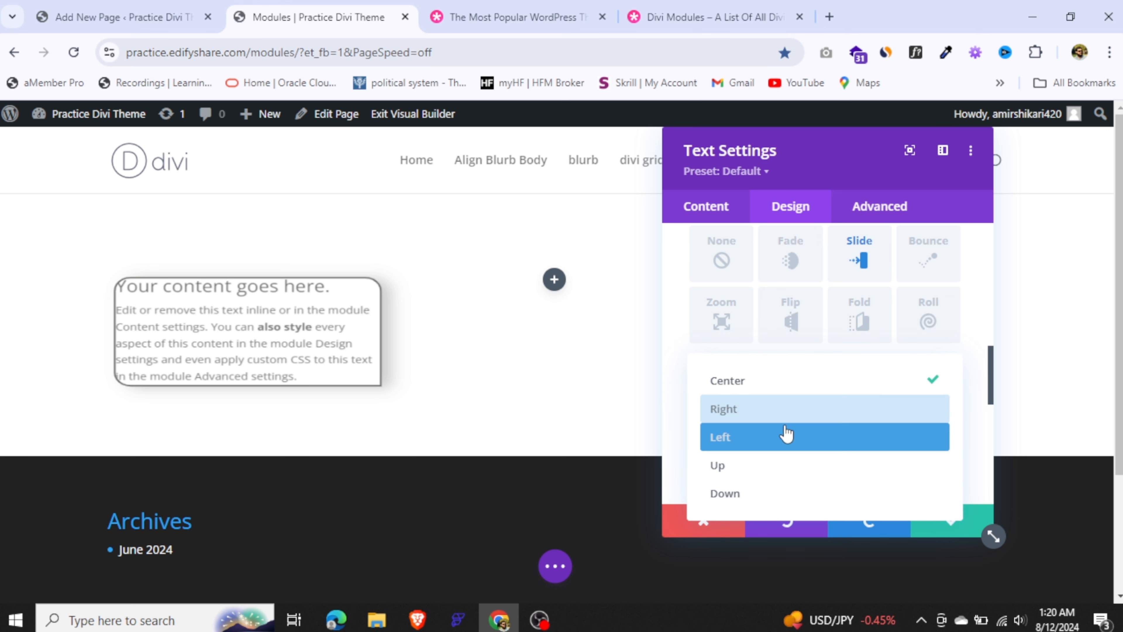
{"action": "left_click", "coordinate": [774, 420]}
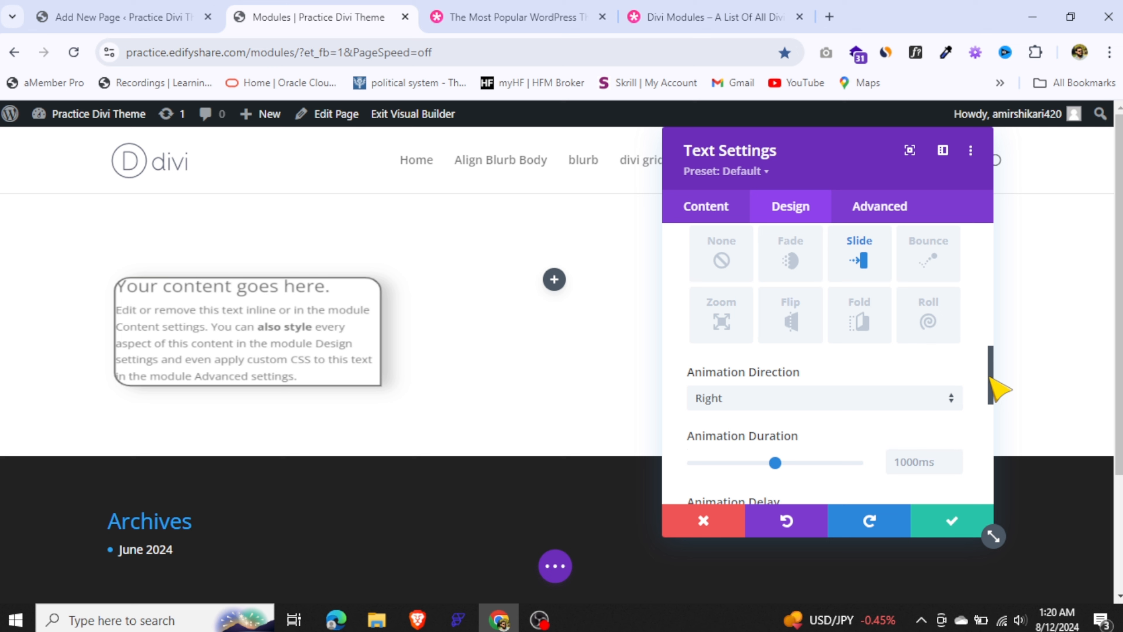
{"action": "scroll", "coordinate": [995, 385], "scroll_direction": "up", "scroll_amount": 1}
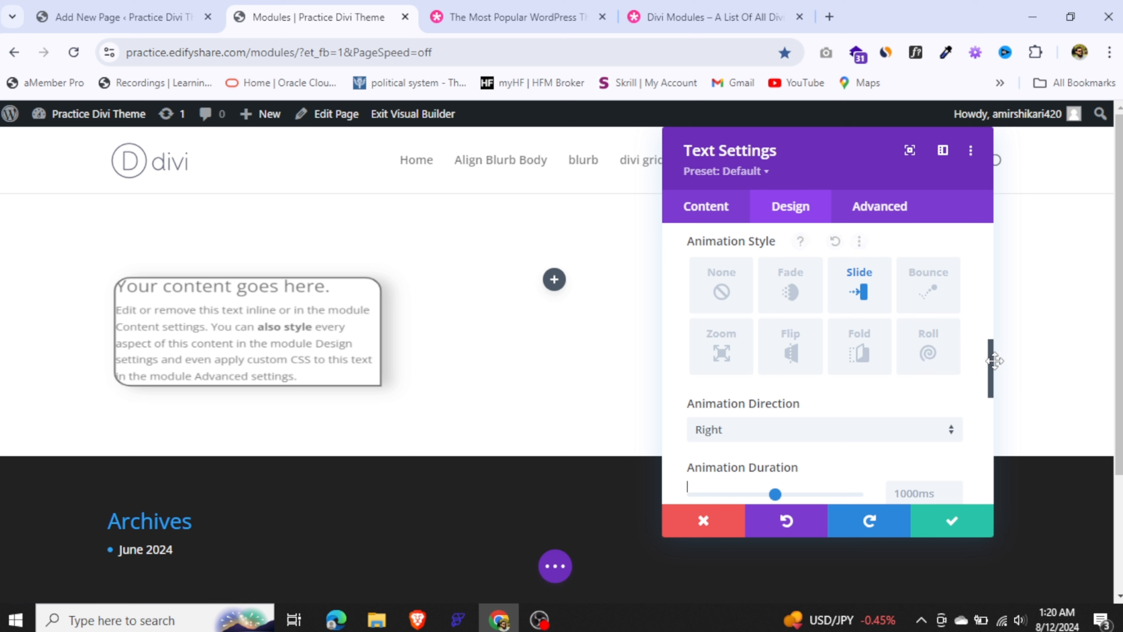
{"action": "scroll", "coordinate": [998, 371], "scroll_direction": "down", "scroll_amount": 3}
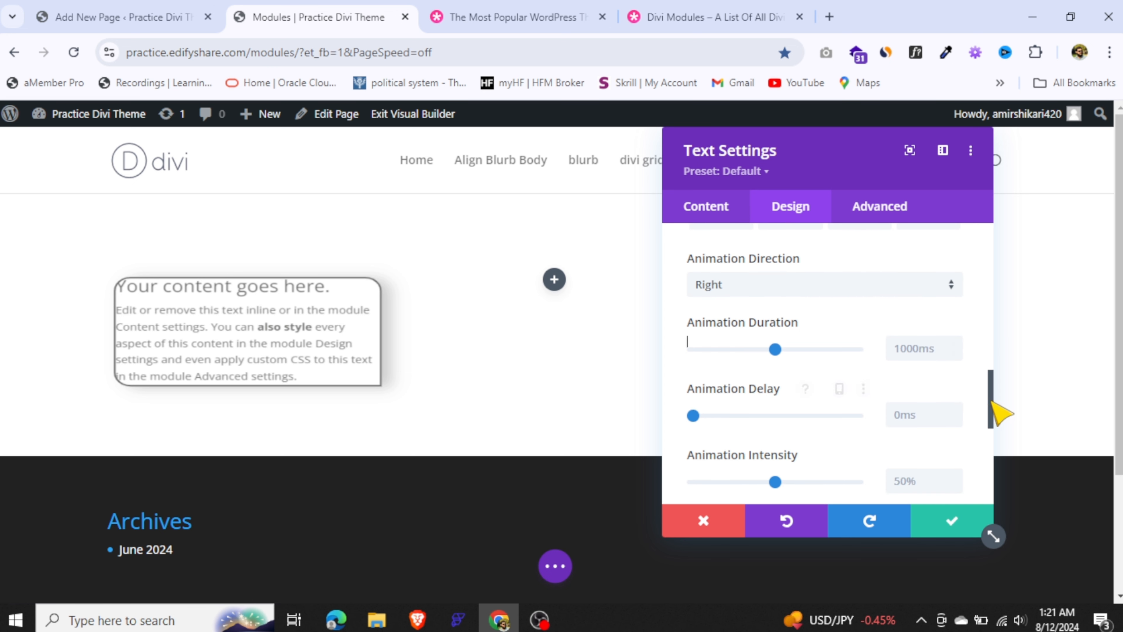
Check the animation speed curve options, keeping Ease-In-Out, and try Loop as the Text module's animation repeat before returning it to Once
{"action": "left_click_drag", "start_coordinate": [1000, 408], "coordinate": [1003, 460]}
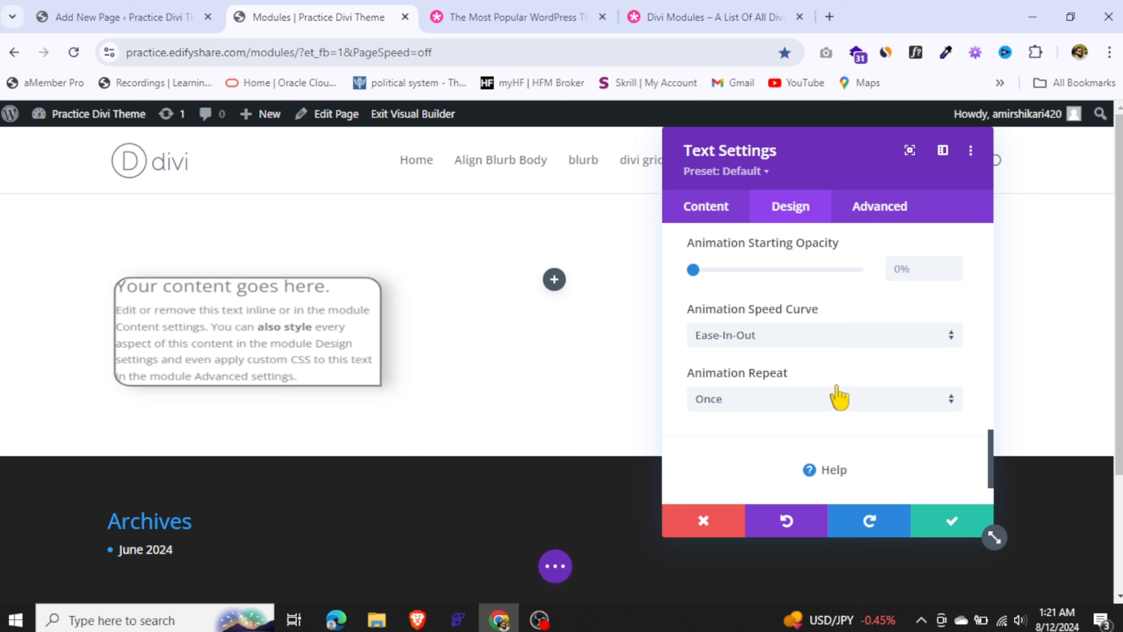
{"action": "left_click", "coordinate": [787, 337]}
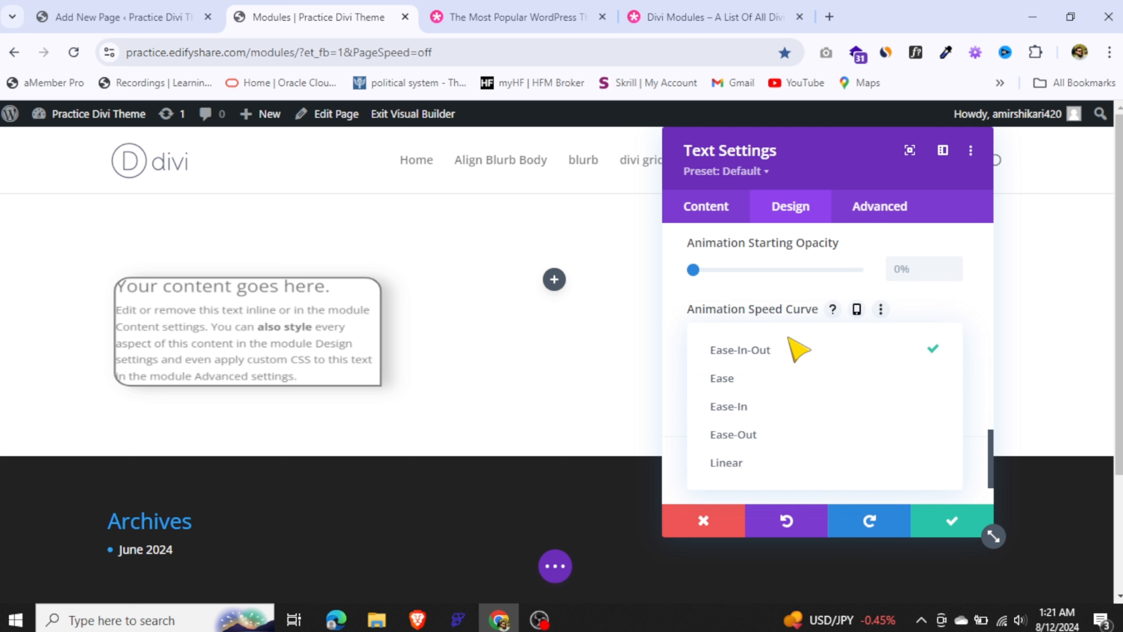
{"action": "left_click", "coordinate": [800, 349]}
{"action": "left_click", "coordinate": [795, 410]}
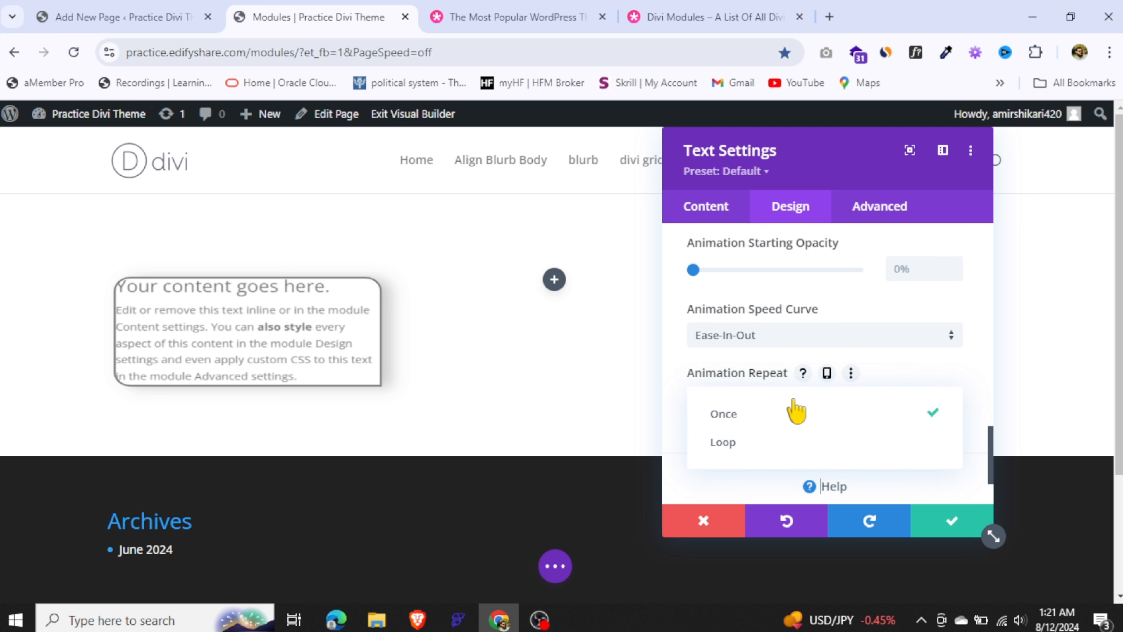
{"action": "left_click", "coordinate": [766, 443]}
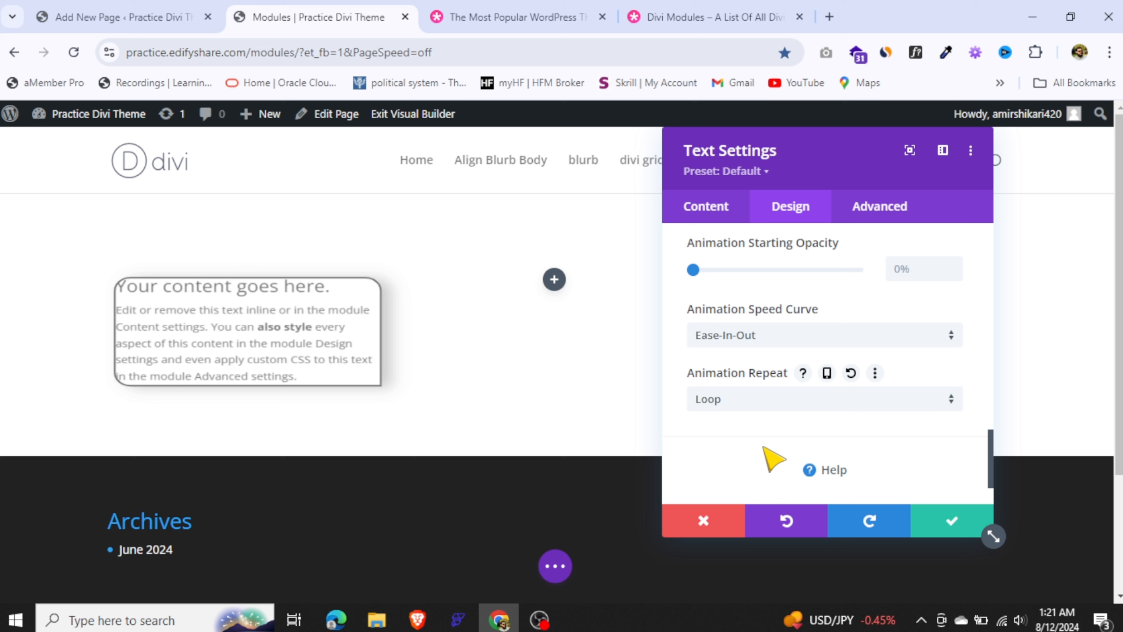
{"action": "left_click", "coordinate": [771, 400]}
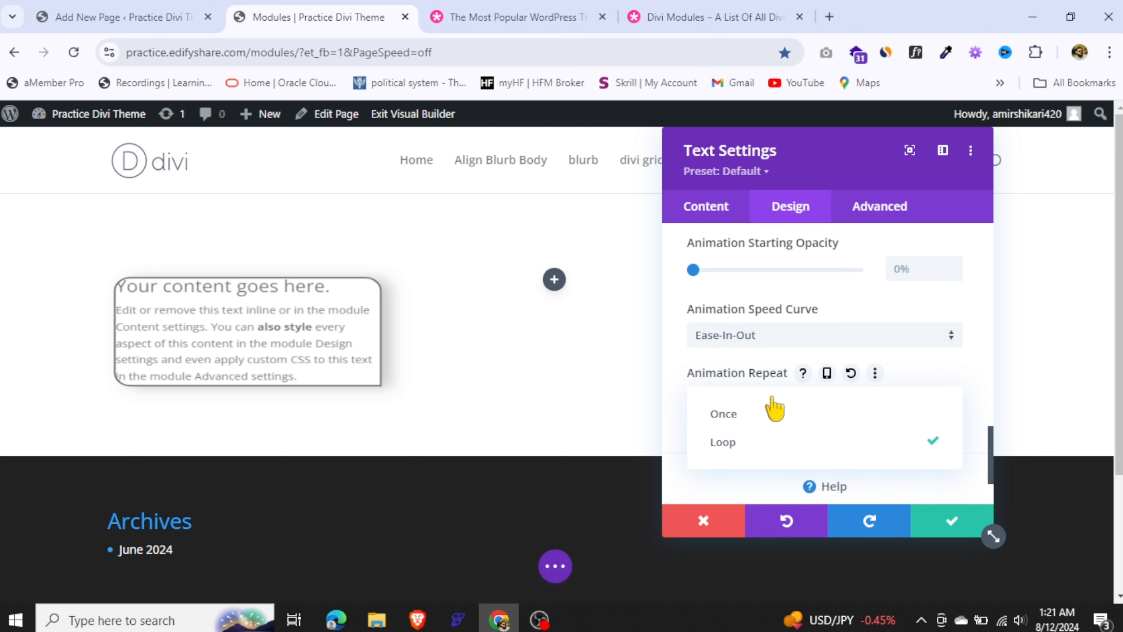
{"action": "left_click", "coordinate": [759, 419]}
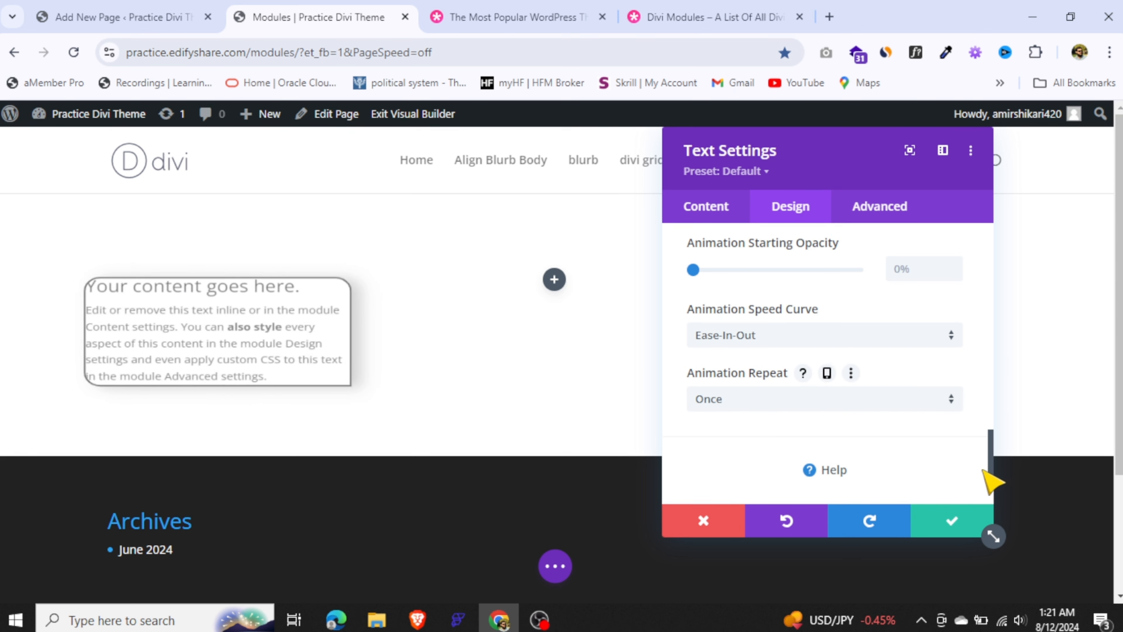
Look over the Text module's design sections and its advanced CSS ID and class fields
{"action": "left_click_drag", "start_coordinate": [1001, 478], "coordinate": [884, 221]}
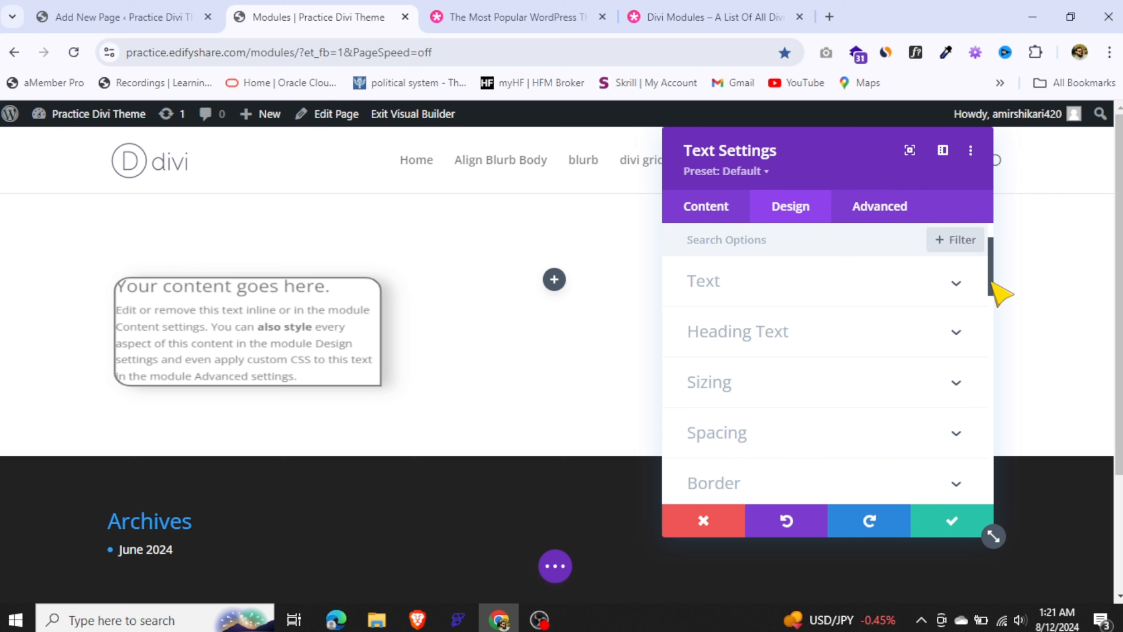
{"action": "mouse_move", "coordinate": [997, 293]}
{"action": "left_mouse_down"}
{"action": "mouse_move", "coordinate": [997, 487]}
{"action": "mouse_move", "coordinate": [993, 311]}
{"action": "left_mouse_up"}
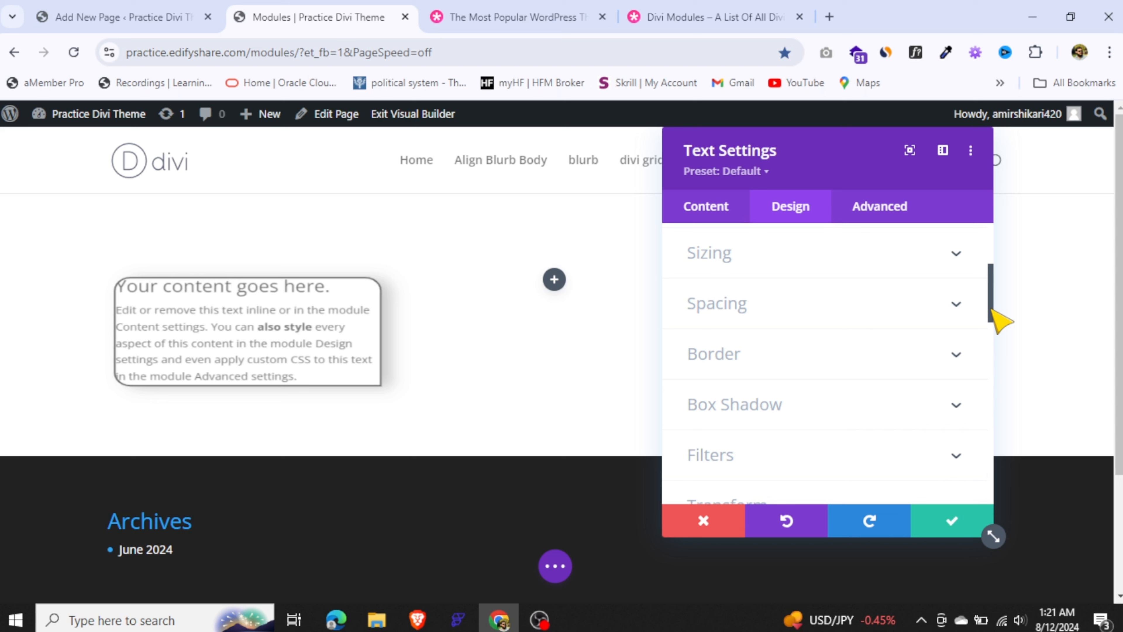
{"action": "left_click_drag", "start_coordinate": [1000, 320], "coordinate": [990, 265]}
{"action": "left_click", "coordinate": [878, 207]}
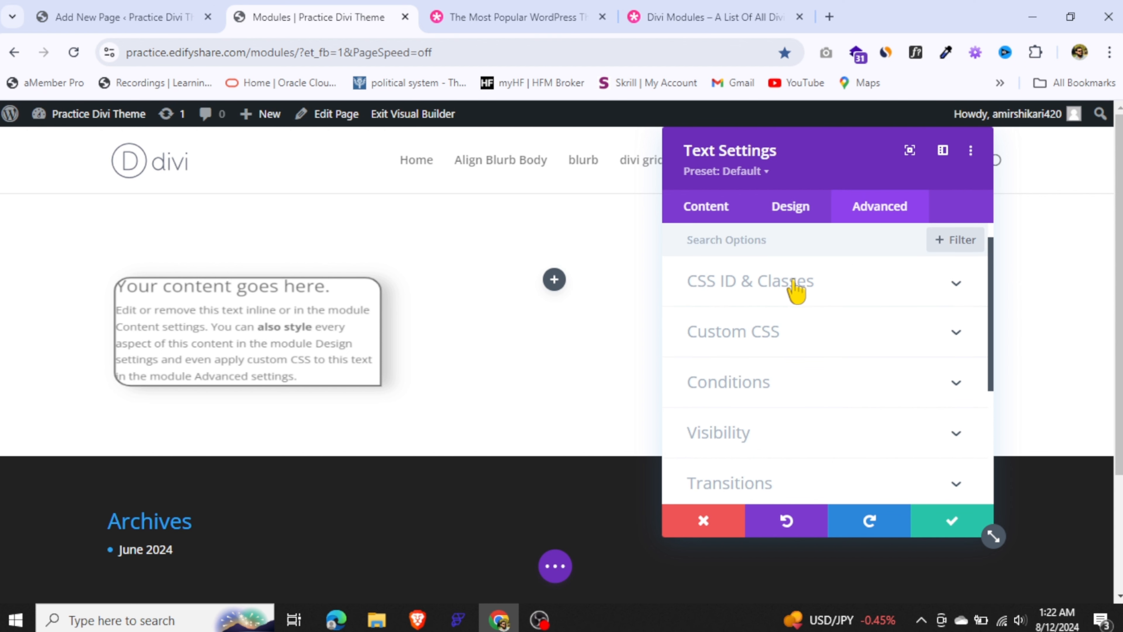
{"action": "left_click", "coordinate": [803, 287]}
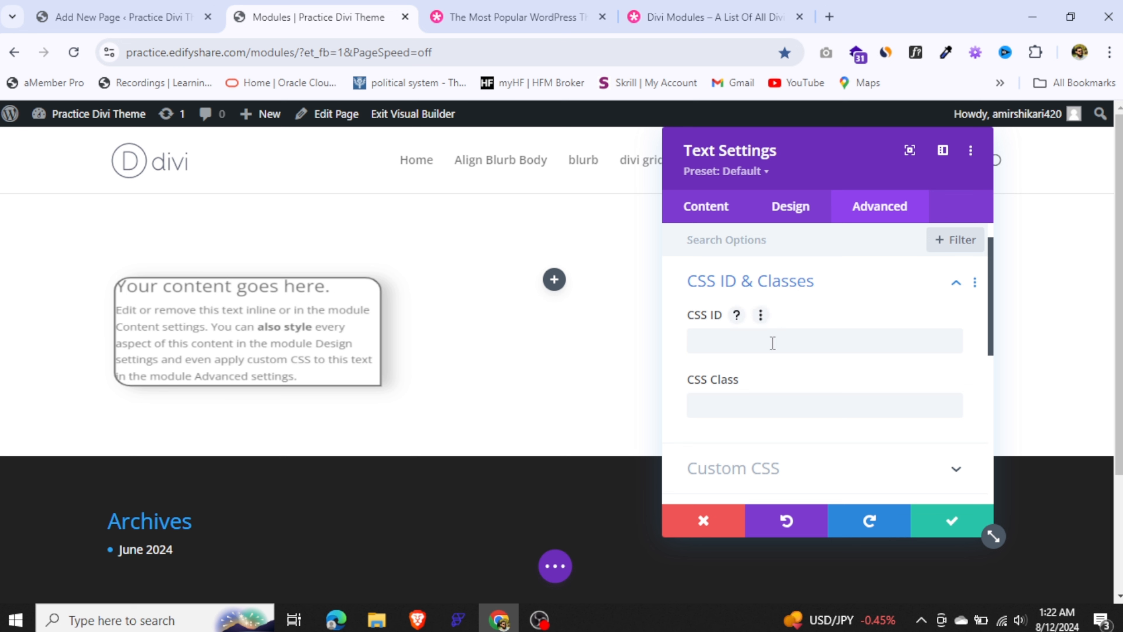
{"action": "left_click", "coordinate": [816, 301]}
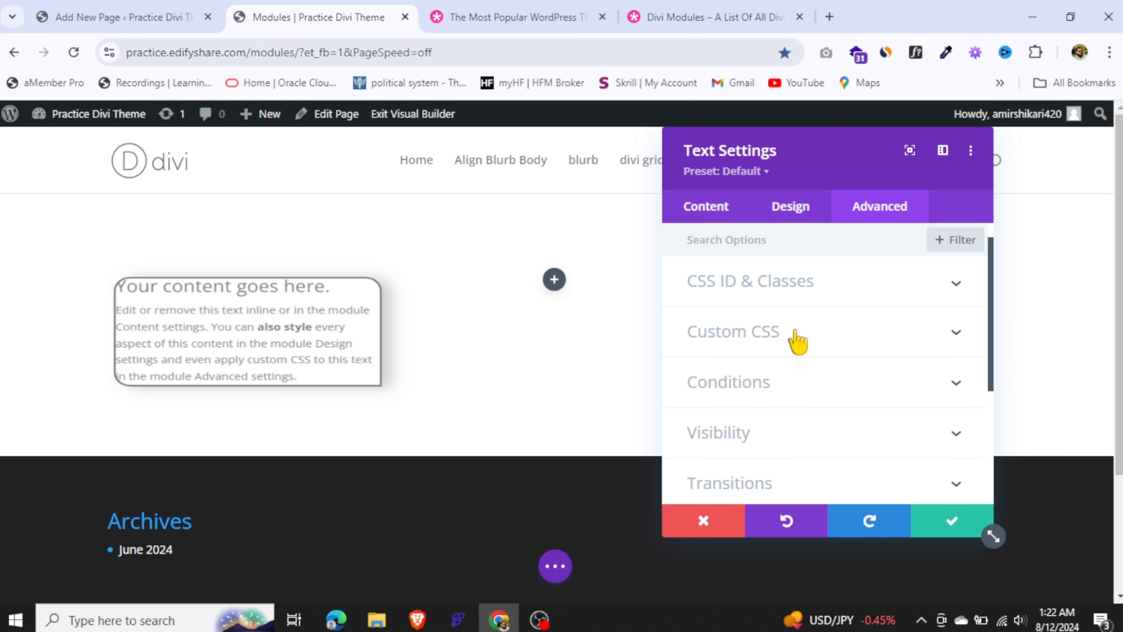
Examine the Text module's custom CSS options, both free-form and for the predefined module elements
{"action": "left_click", "coordinate": [778, 207]}
{"action": "left_click", "coordinate": [798, 341]}
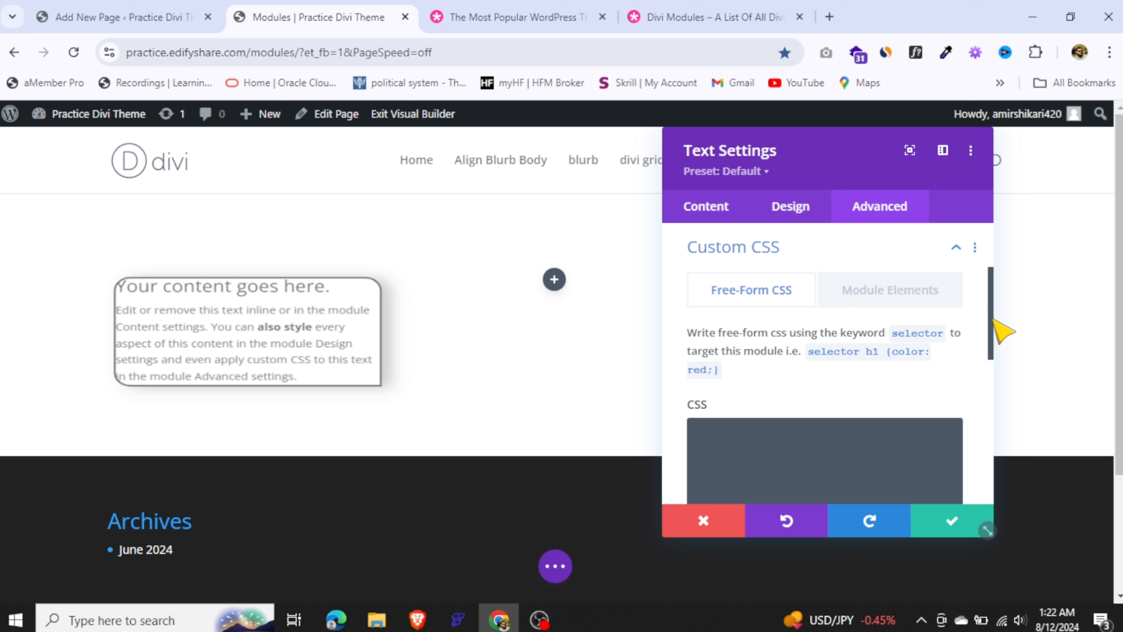
{"action": "left_click_drag", "start_coordinate": [995, 320], "coordinate": [999, 345]}
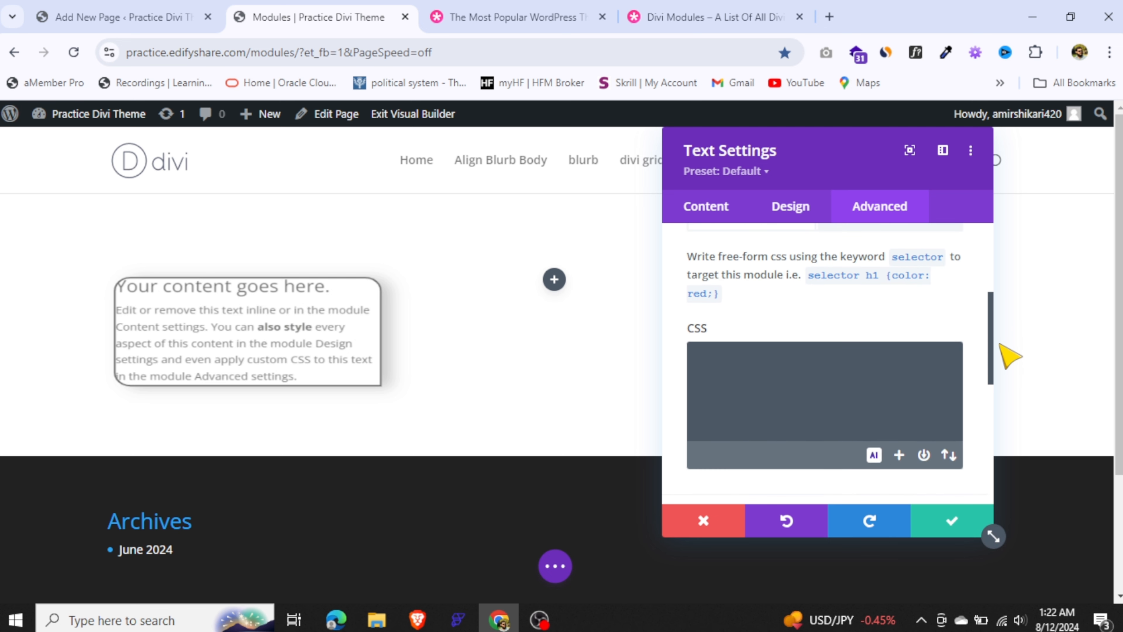
{"action": "mouse_move", "coordinate": [999, 344]}
{"action": "left_mouse_down"}
{"action": "mouse_move", "coordinate": [994, 351]}
{"action": "mouse_move", "coordinate": [996, 338]}
{"action": "left_mouse_up"}
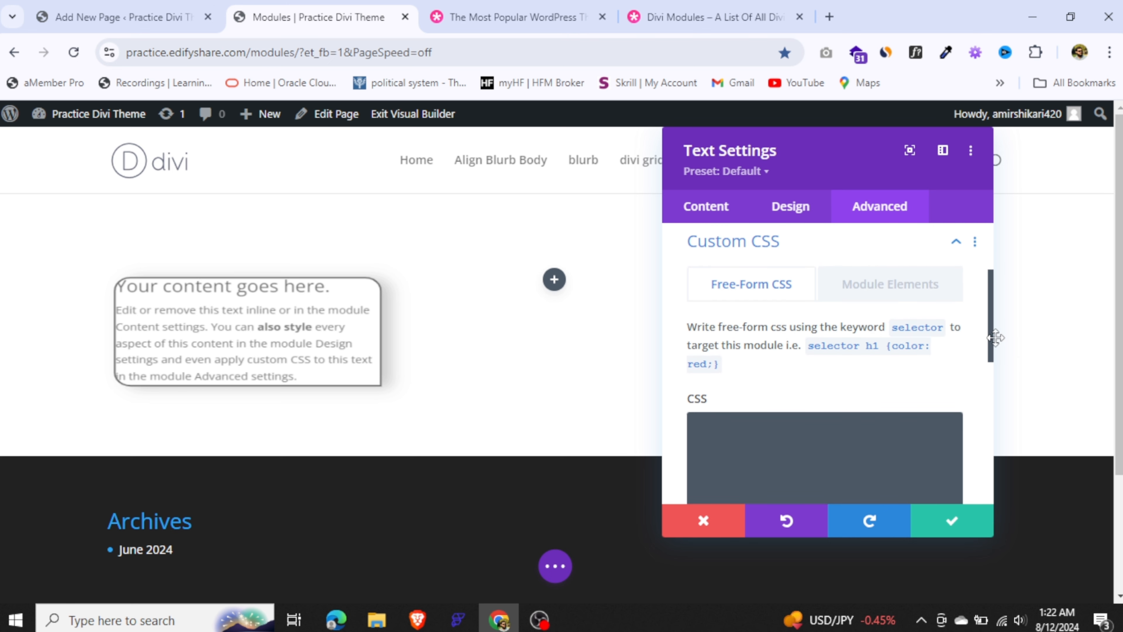
{"action": "left_click", "coordinate": [899, 275]}
{"action": "left_click_drag", "start_coordinate": [899, 275], "coordinate": [915, 283]}
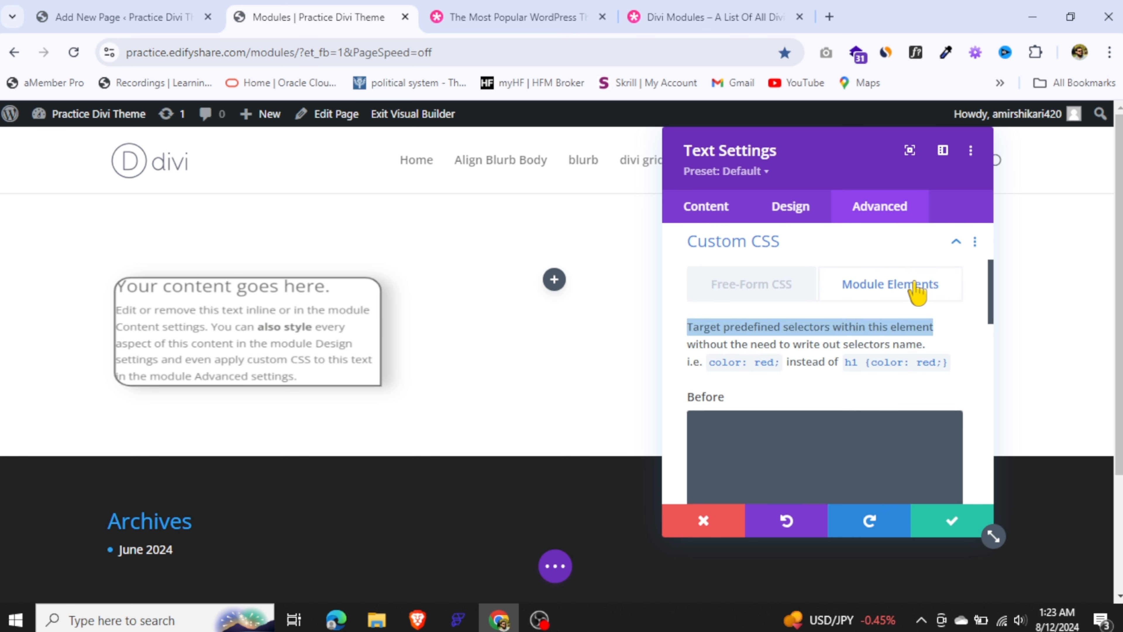
{"action": "left_click_drag", "start_coordinate": [991, 281], "coordinate": [1000, 344]}
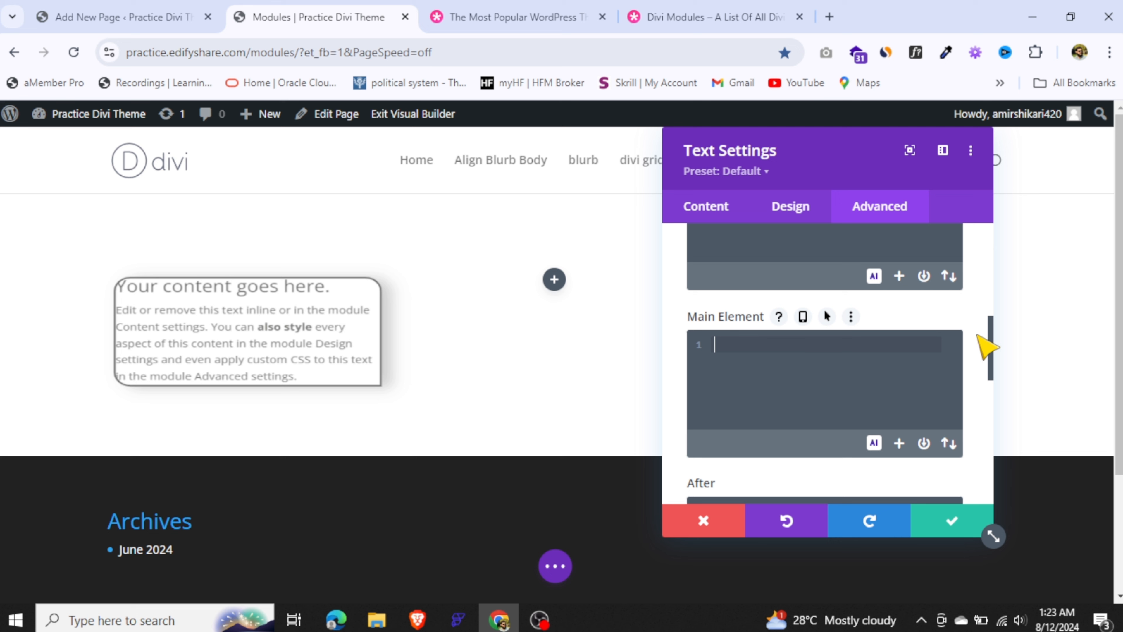
{"action": "left_click_drag", "start_coordinate": [993, 337], "coordinate": [993, 296]}
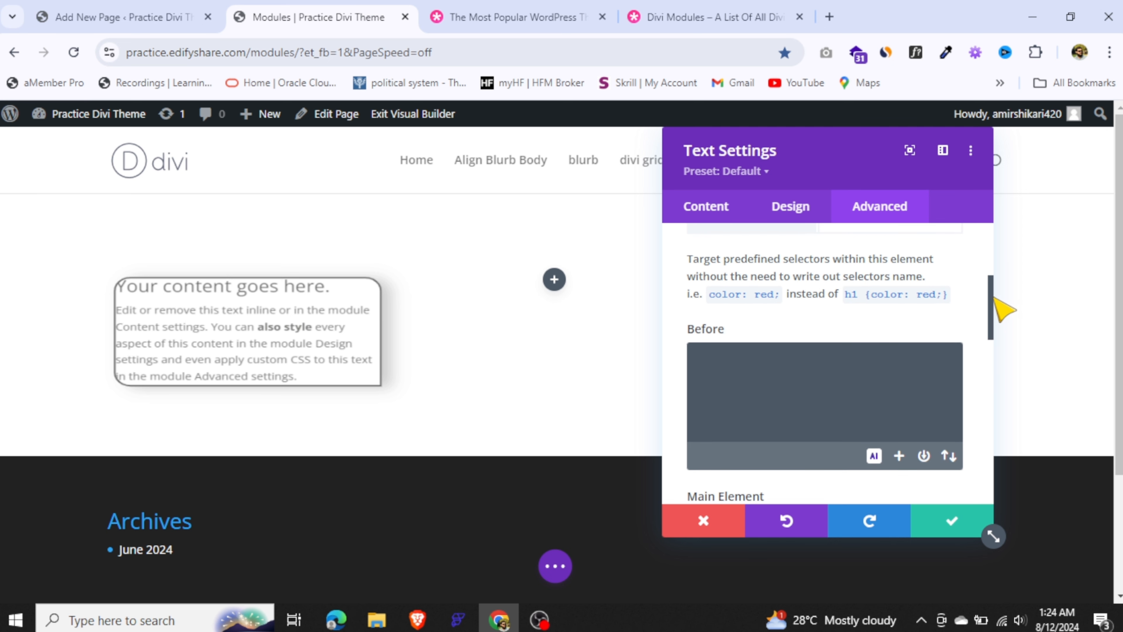
{"action": "left_click_drag", "start_coordinate": [995, 298], "coordinate": [1000, 434]}
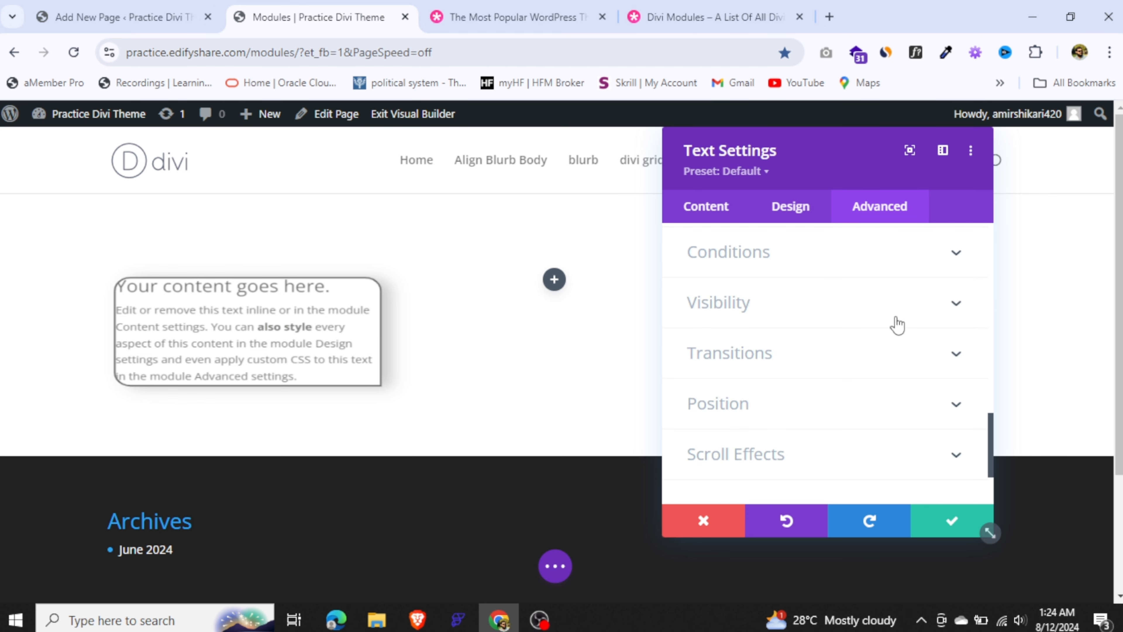
Examine the Text module's display conditions and its visibility options for devices and overflow
{"action": "left_click", "coordinate": [833, 269]}
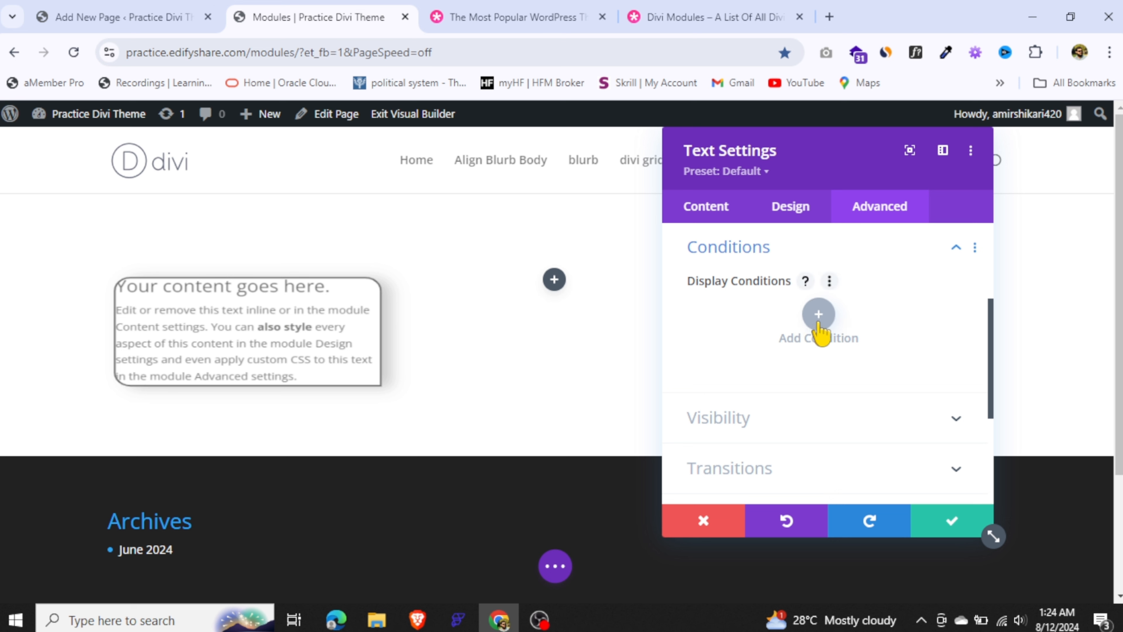
{"action": "left_click", "coordinate": [816, 428]}
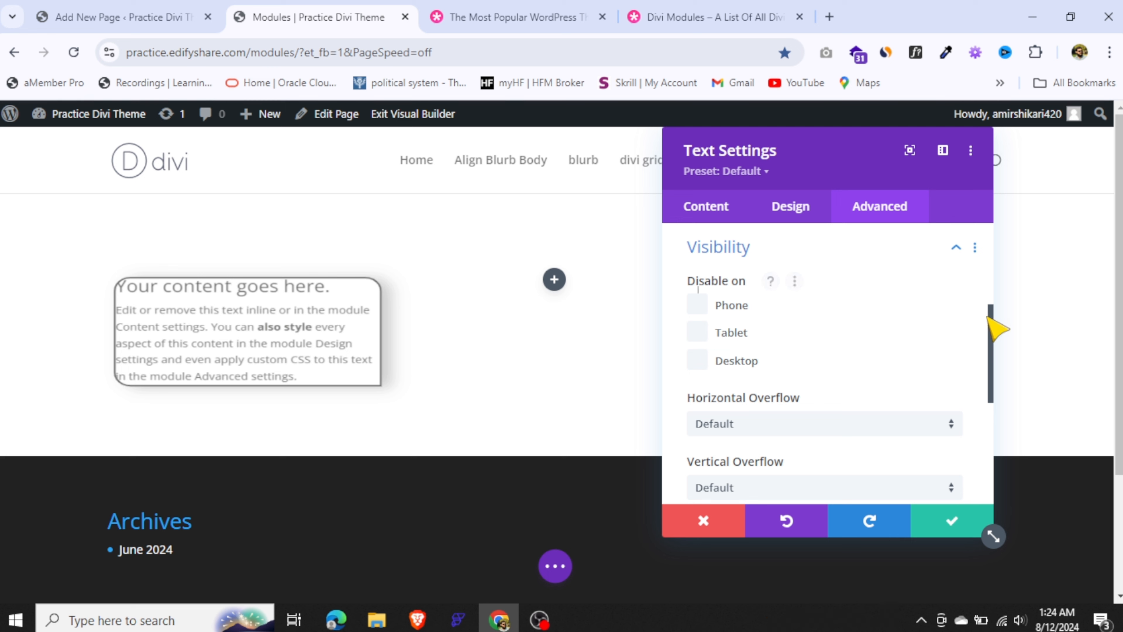
{"action": "left_click_drag", "start_coordinate": [990, 321], "coordinate": [989, 335]}
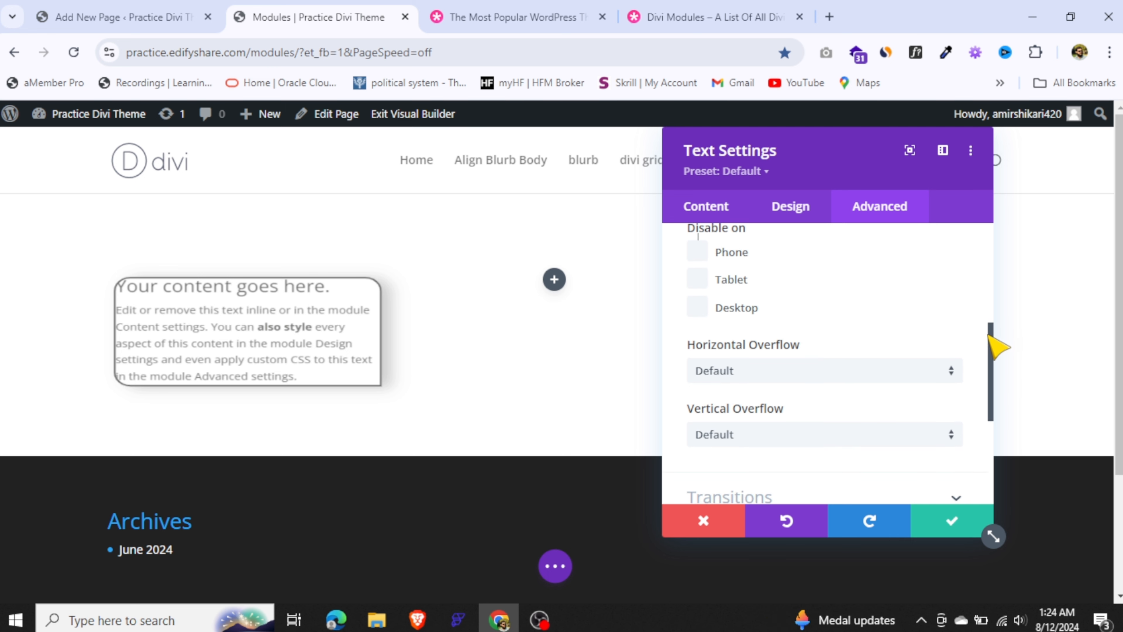
Examine the Text module's transition settings and its position and Z index options, keeping the position at Default
{"action": "left_click_drag", "start_coordinate": [989, 335], "coordinate": [990, 351]}
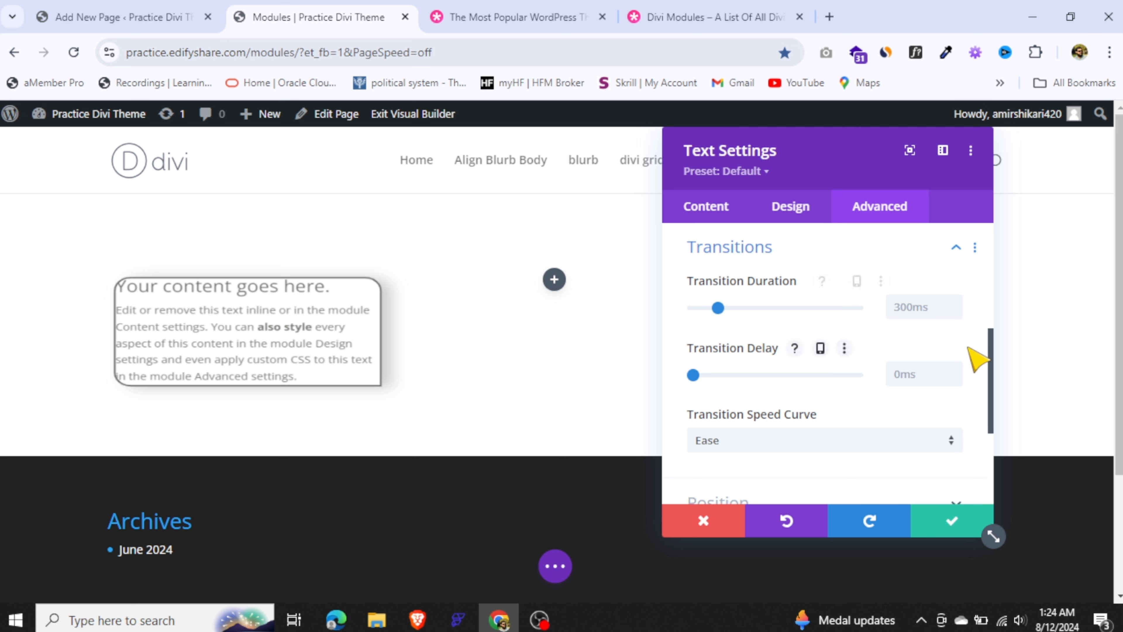
{"action": "left_click_drag", "start_coordinate": [991, 353], "coordinate": [995, 403]}
{"action": "left_click", "coordinate": [764, 364]}
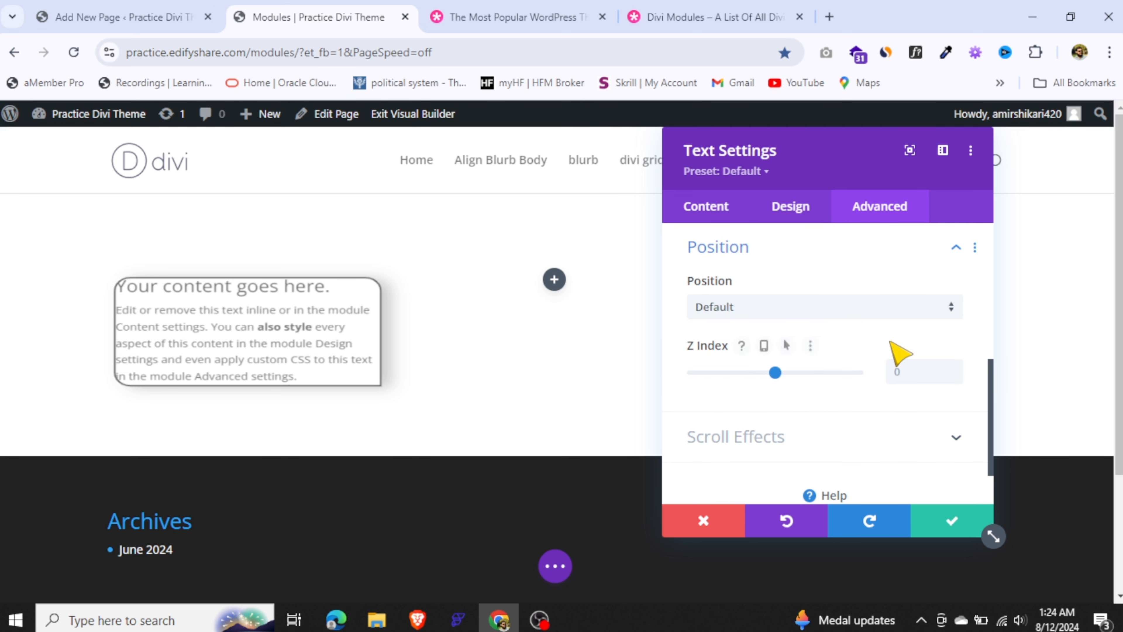
{"action": "left_click", "coordinate": [914, 375]}
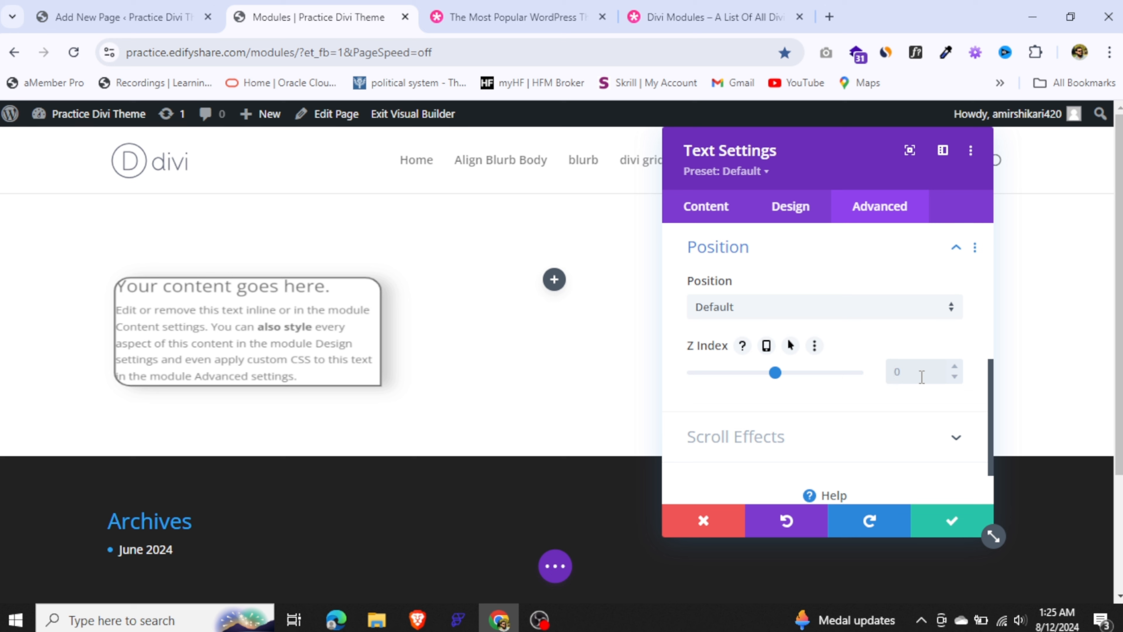
{"action": "left_click", "coordinate": [821, 310]}
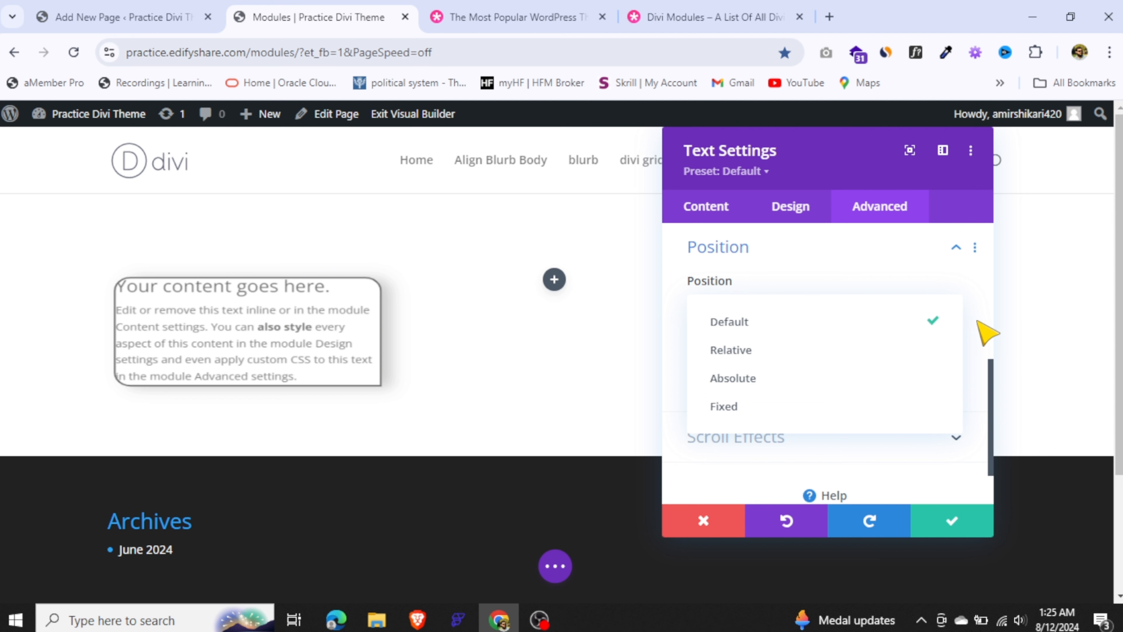
{"action": "left_click", "coordinate": [977, 322]}
{"action": "scroll", "coordinate": [992, 382], "scroll_direction": "down", "scroll_amount": 1}
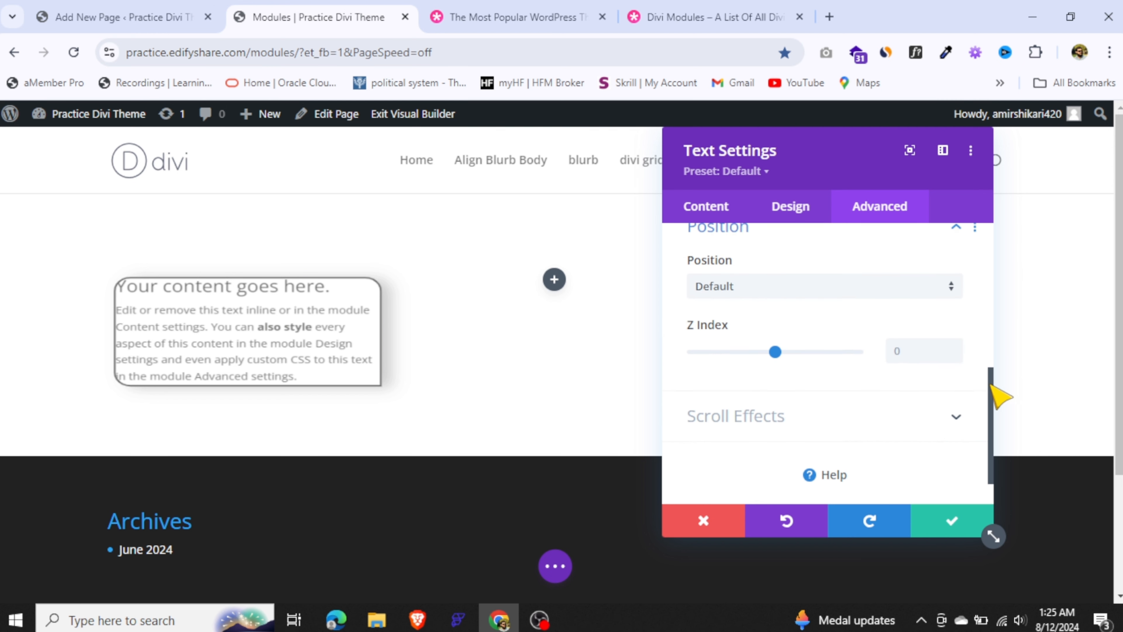
Review the Text module's sticky position and scroll transform effects, and save the module settings
{"action": "left_click", "coordinate": [860, 409]}
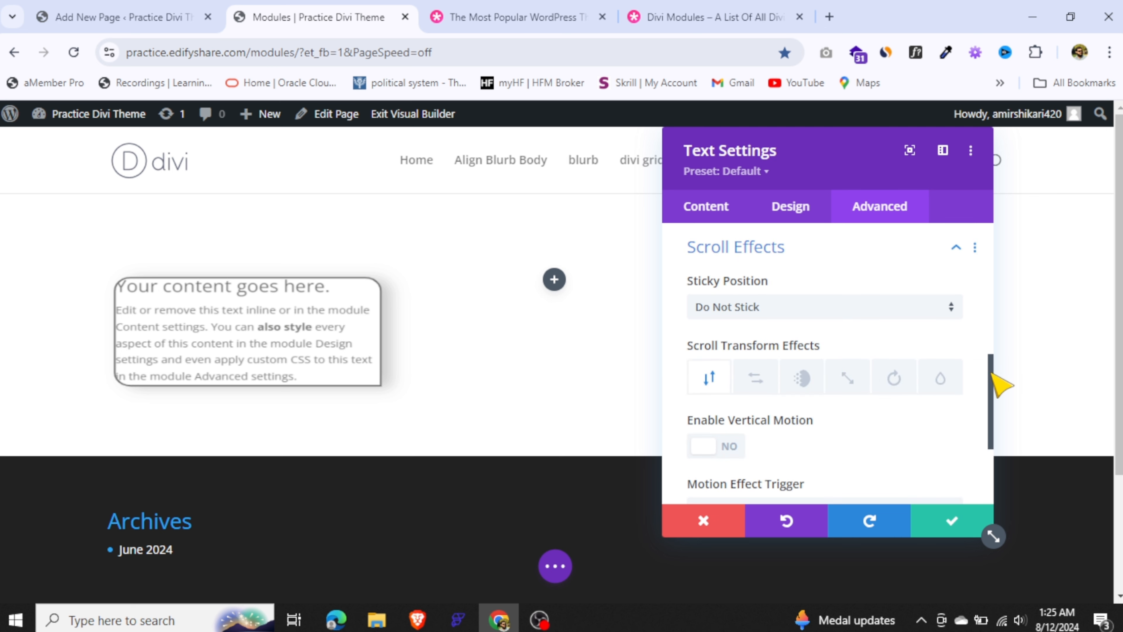
{"action": "left_click_drag", "start_coordinate": [993, 376], "coordinate": [993, 399]}
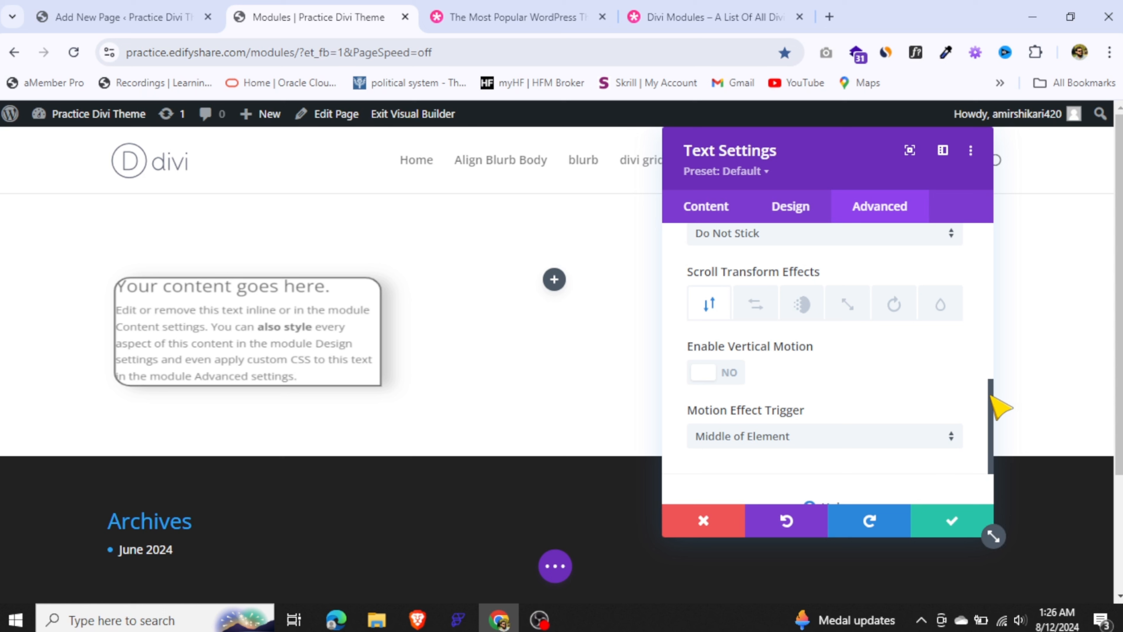
{"action": "left_click", "coordinate": [791, 214]}
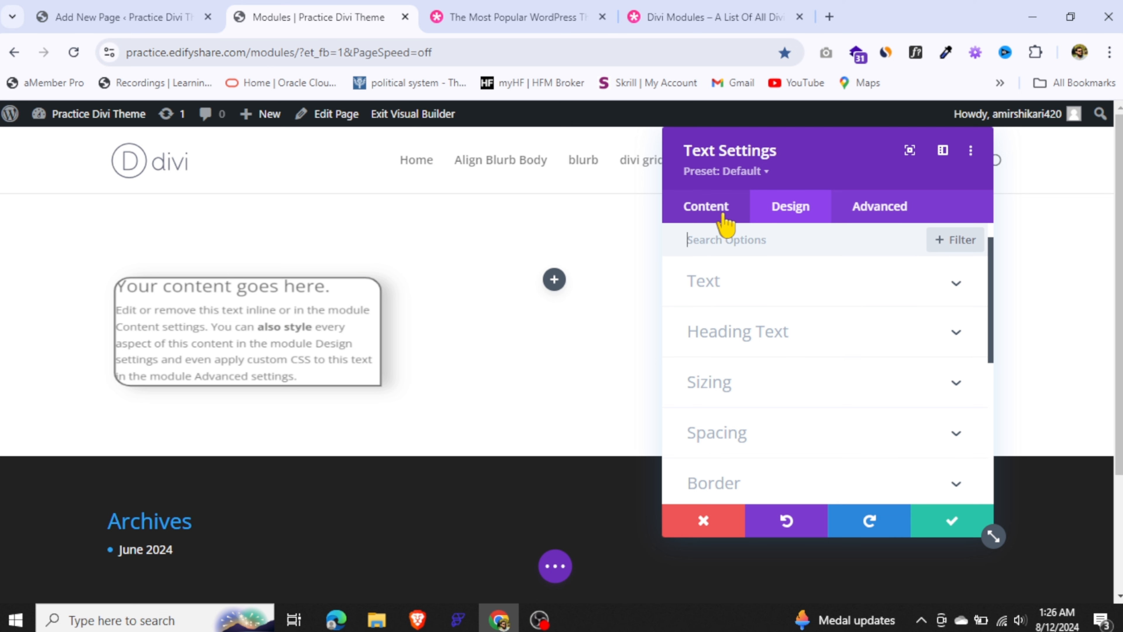
{"action": "left_click", "coordinate": [933, 521]}
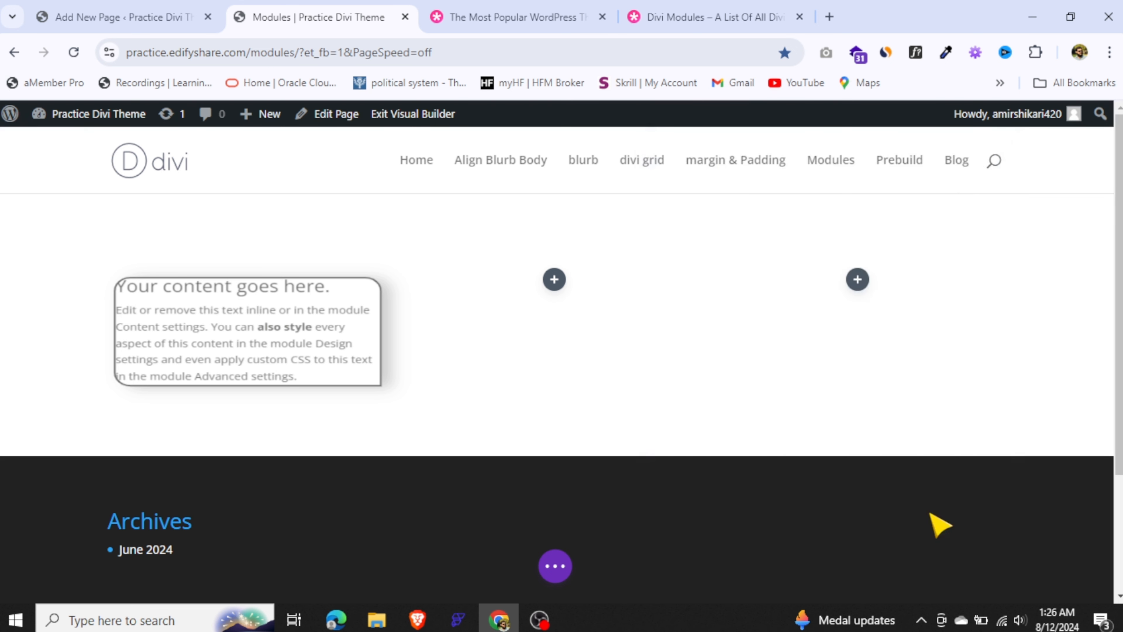
Insert an Accordion module in the middle column, move its settings window clear of it and try to toggle its second item
{"action": "mouse_move", "coordinate": [216, 319]}
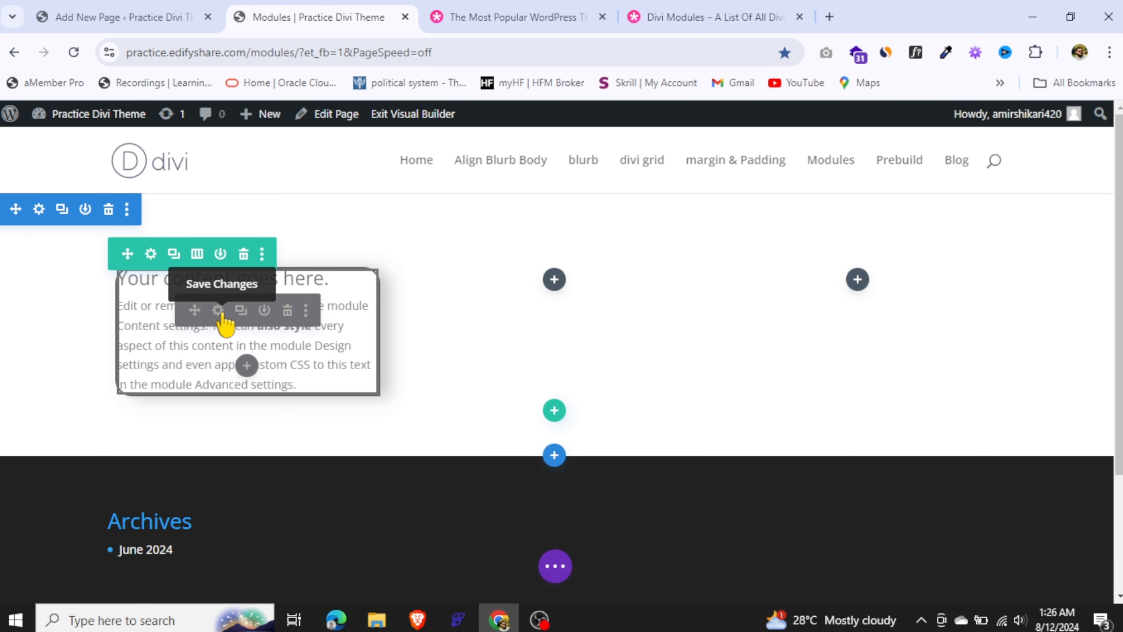
{"action": "left_click", "coordinate": [555, 281]}
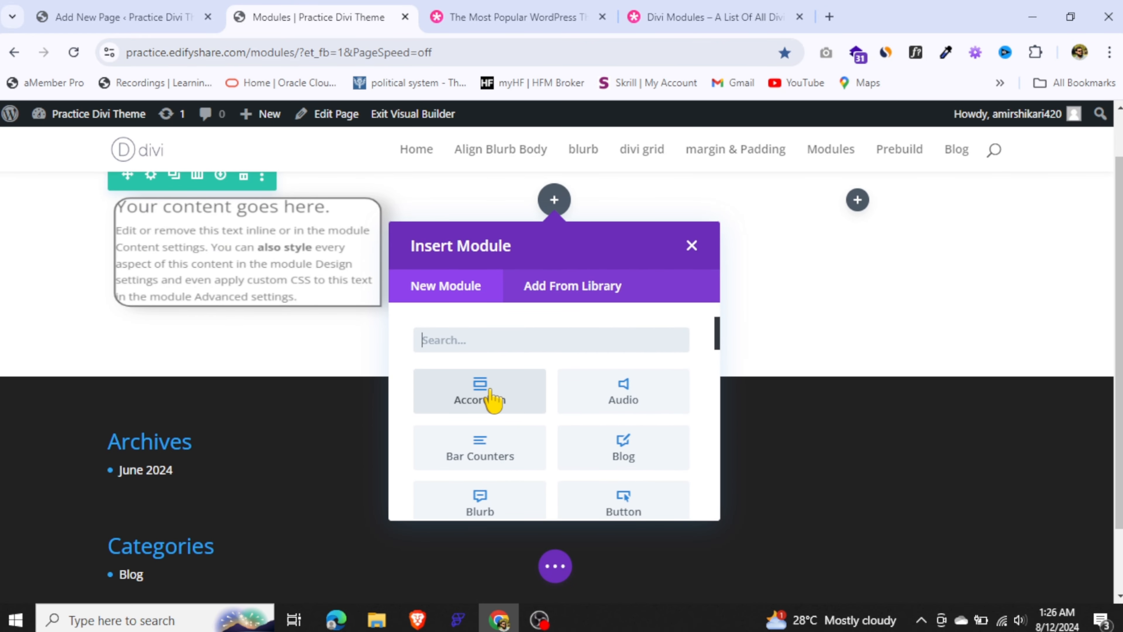
{"action": "left_click", "coordinate": [492, 399]}
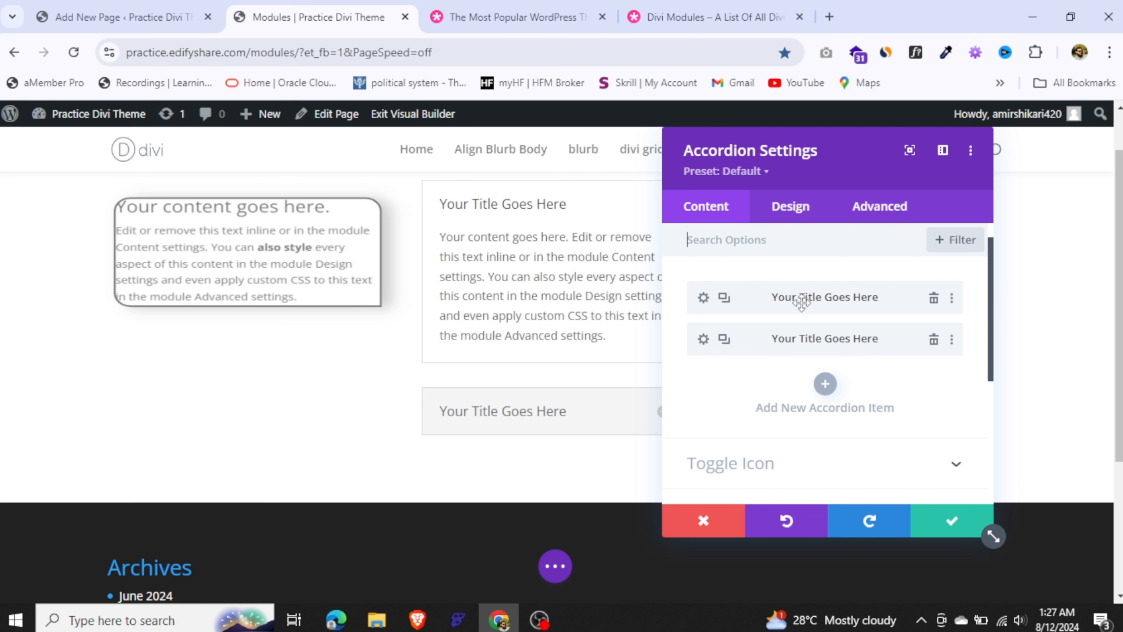
{"action": "left_click_drag", "start_coordinate": [867, 176], "coordinate": [321, 211]}
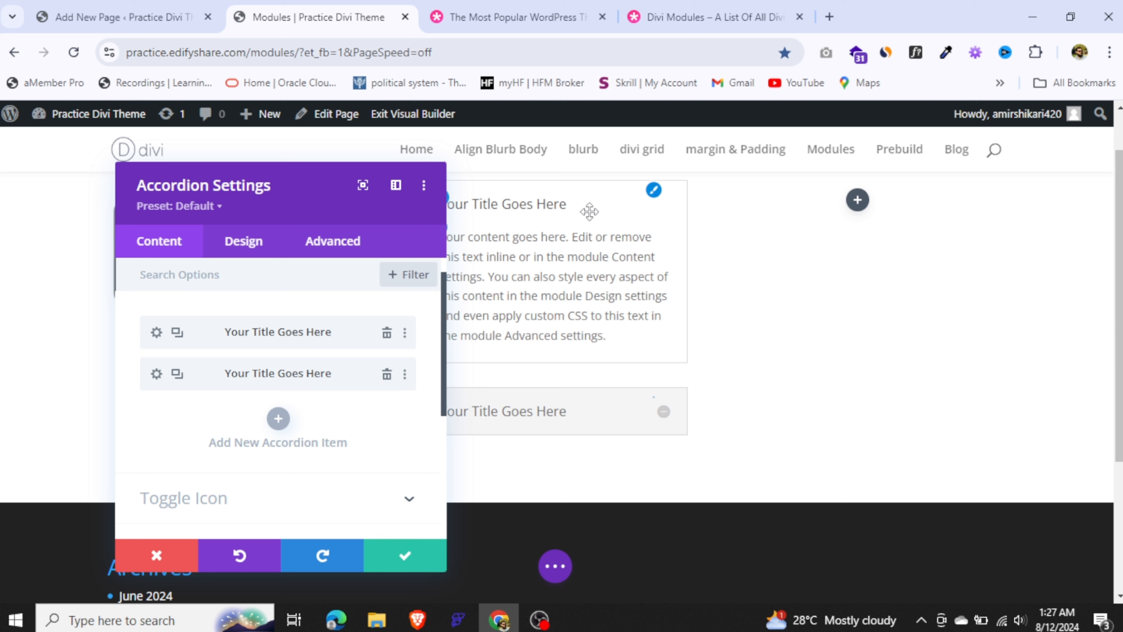
{"action": "left_click", "coordinate": [666, 415]}
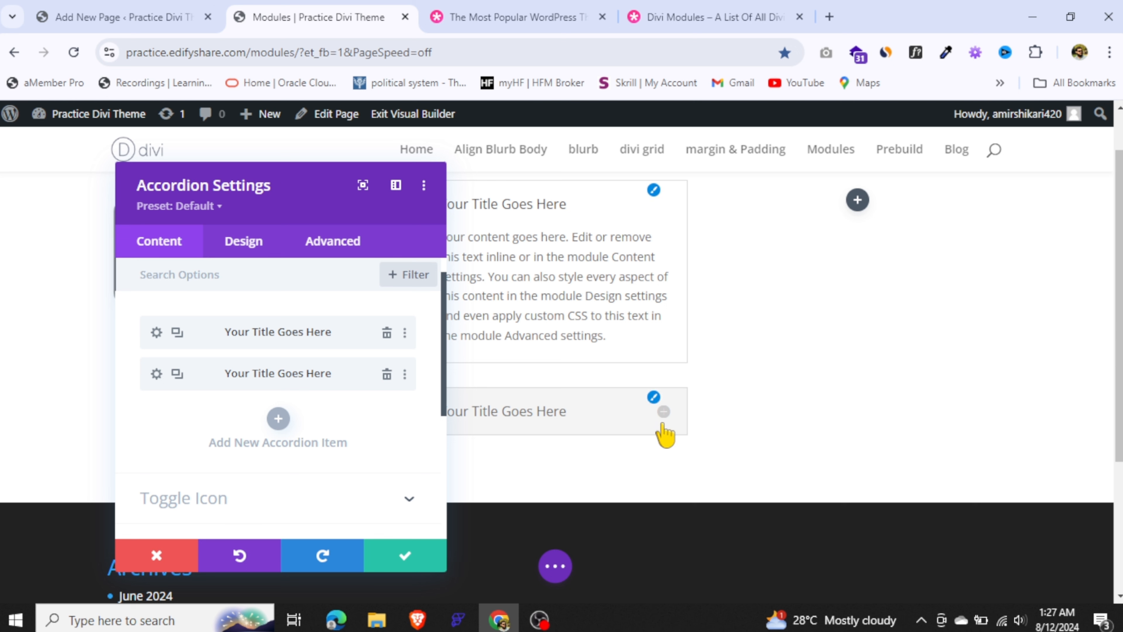
Move the settings window to the empty area beside the accordion and add two new accordion items with default content
{"action": "left_click", "coordinate": [661, 412]}
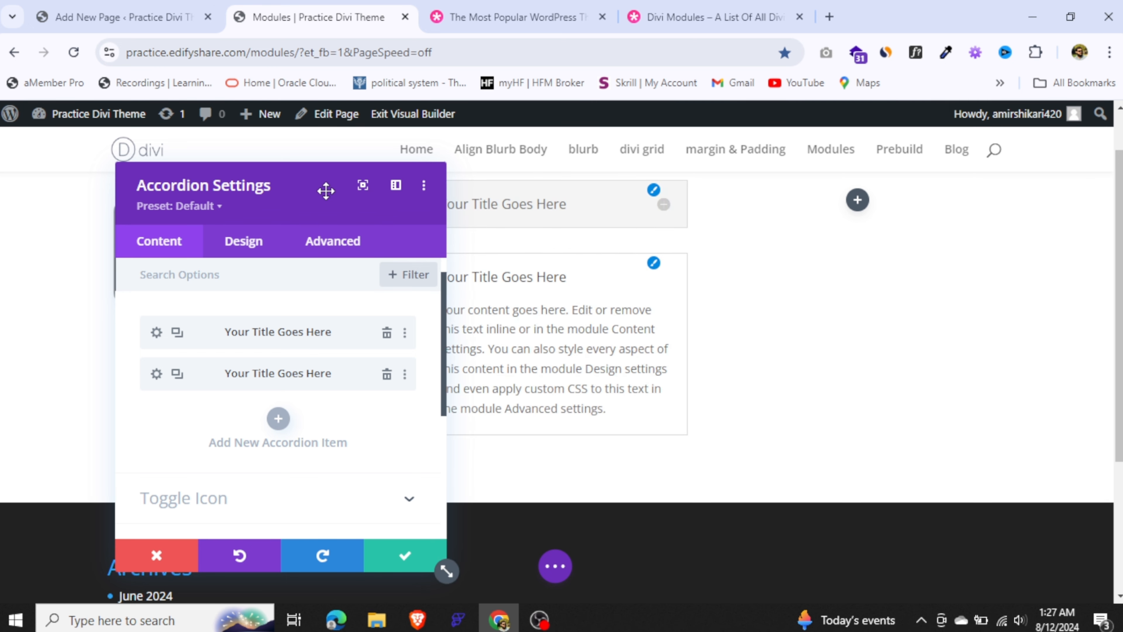
{"action": "left_click_drag", "start_coordinate": [263, 193], "coordinate": [900, 198]}
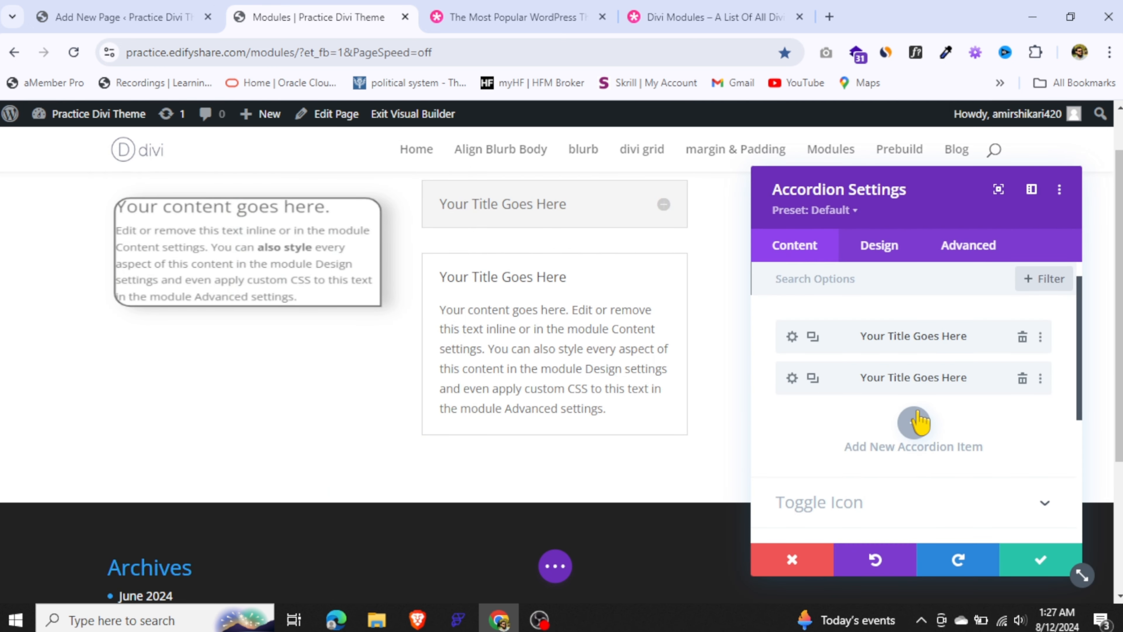
{"action": "left_click", "coordinate": [918, 422]}
{"action": "left_click", "coordinate": [1040, 558]}
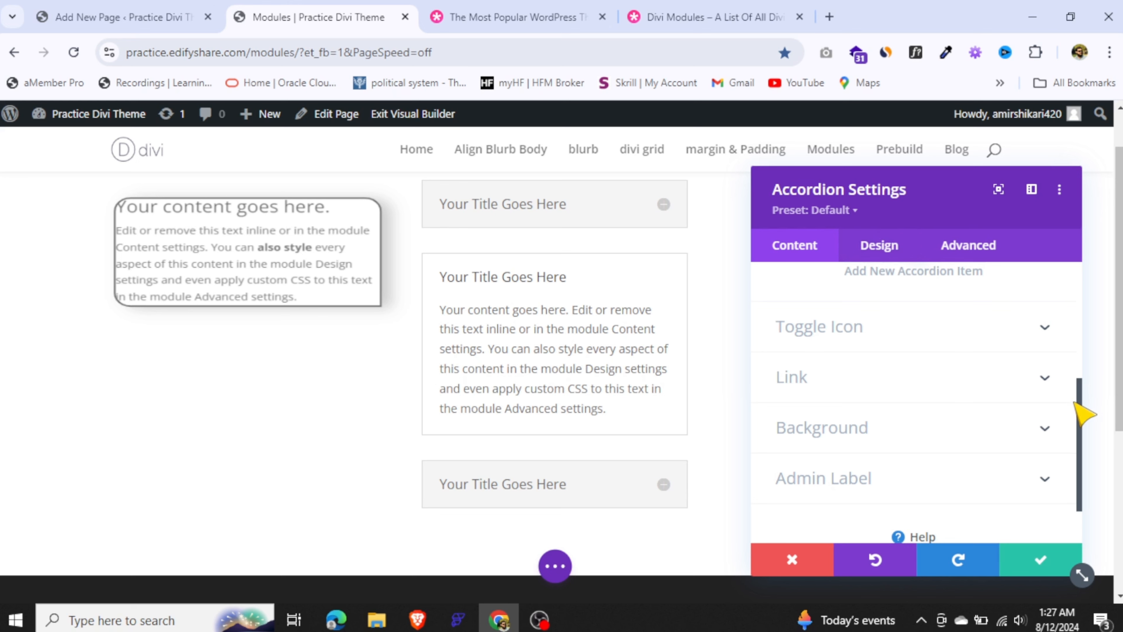
{"action": "left_click_drag", "start_coordinate": [1084, 409], "coordinate": [1085, 304]}
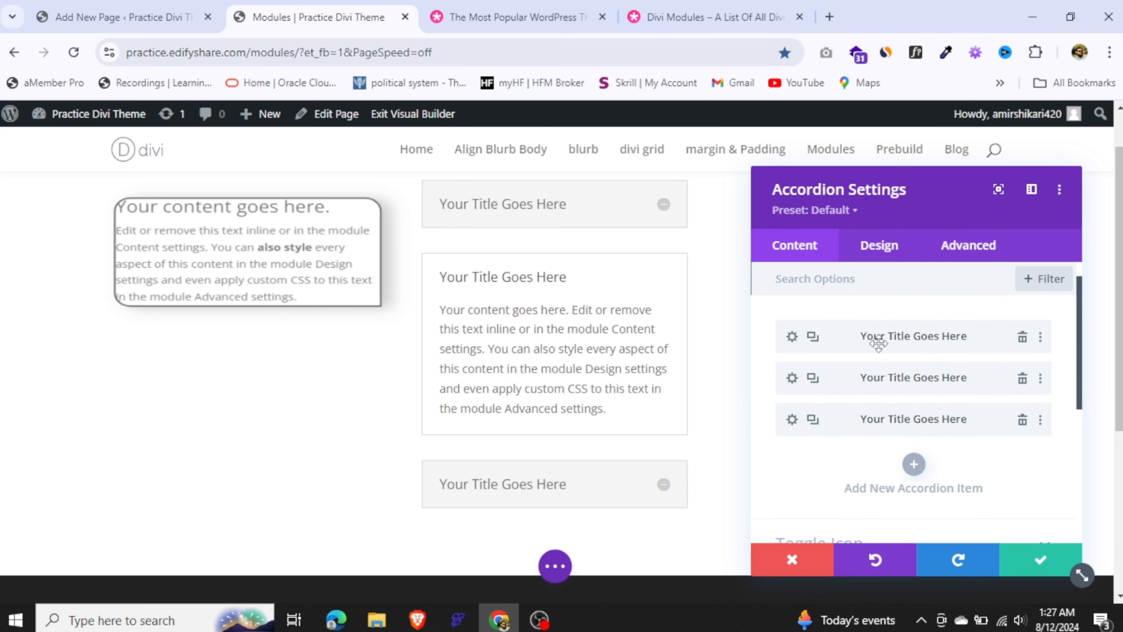
{"action": "left_click", "coordinate": [914, 465]}
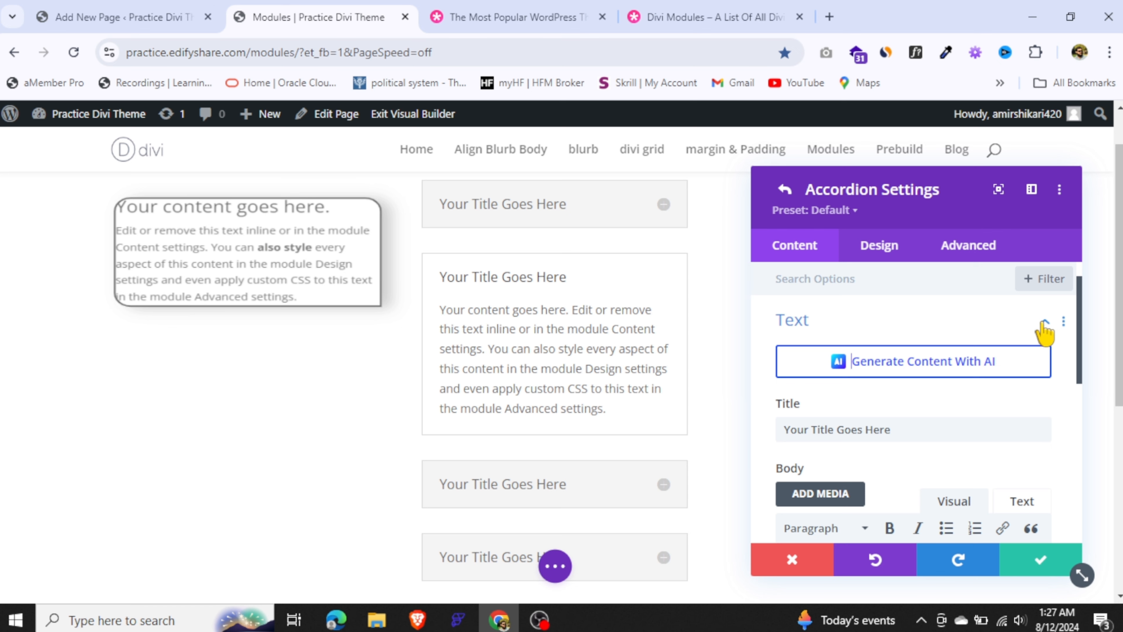
{"action": "left_click", "coordinate": [1040, 560]}
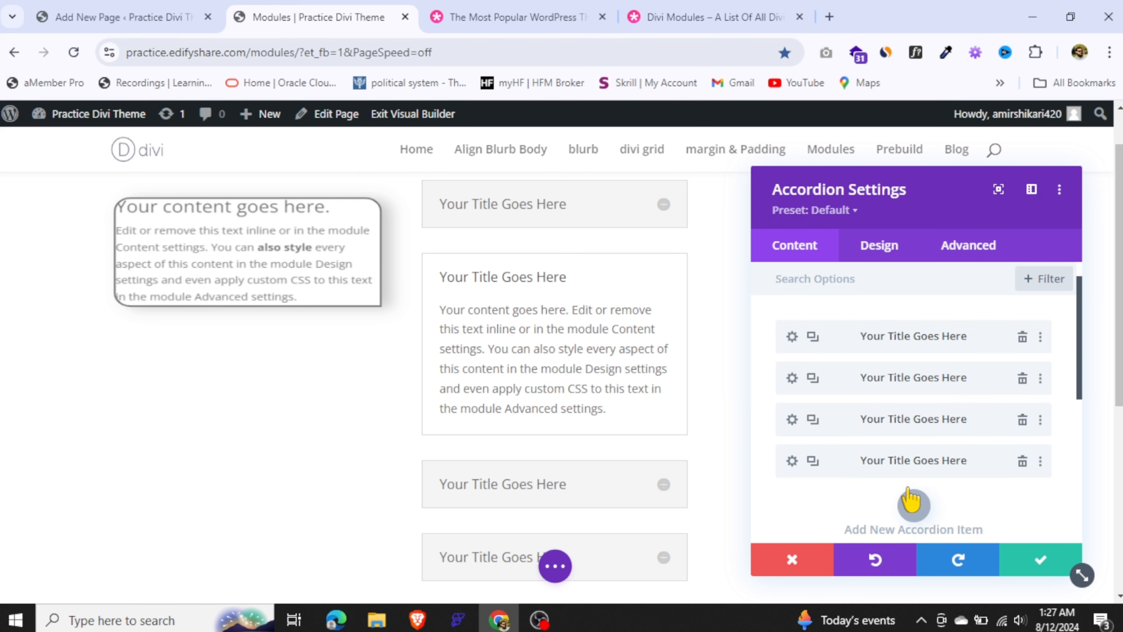
Examine the Accordion module's design option groups, from Icon and Toggle through text, sizing, spacing, border, box shadow and filters
{"action": "left_click", "coordinate": [880, 245]}
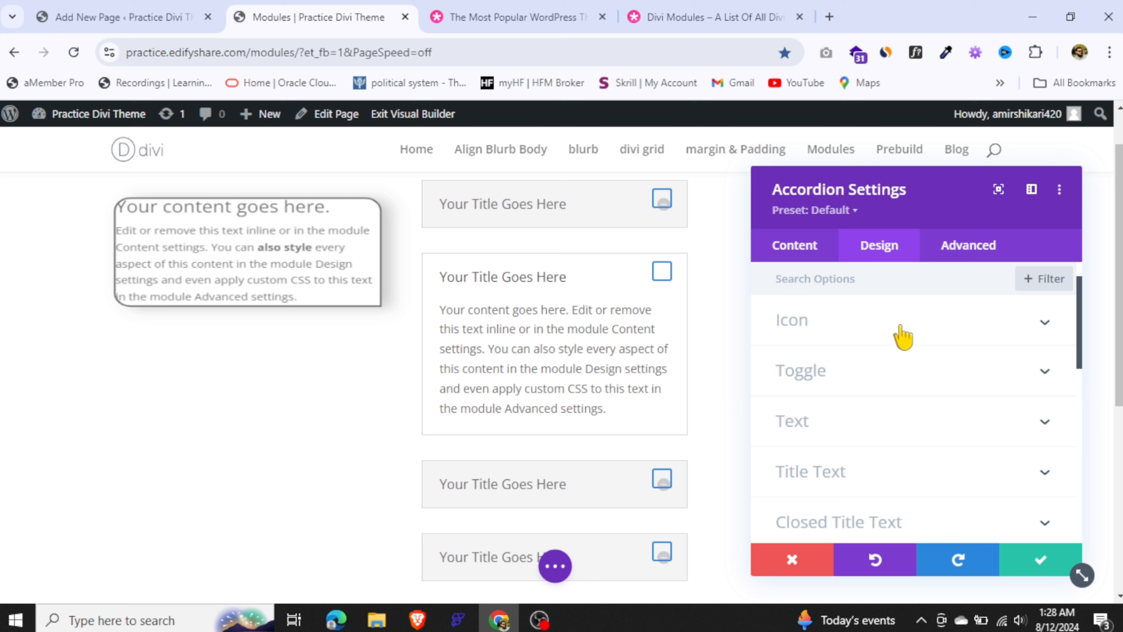
{"action": "left_click", "coordinate": [901, 326]}
{"action": "left_click", "coordinate": [900, 322]}
{"action": "left_click", "coordinate": [860, 367]}
{"action": "left_click", "coordinate": [878, 289]}
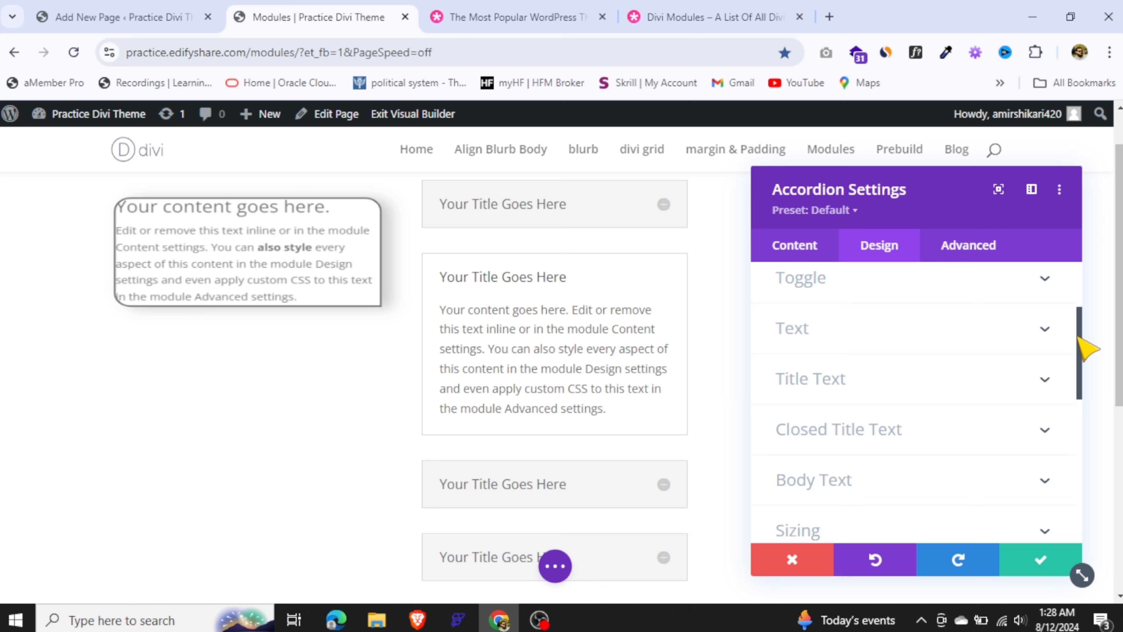
{"action": "left_click_drag", "start_coordinate": [1080, 338], "coordinate": [1081, 283]}
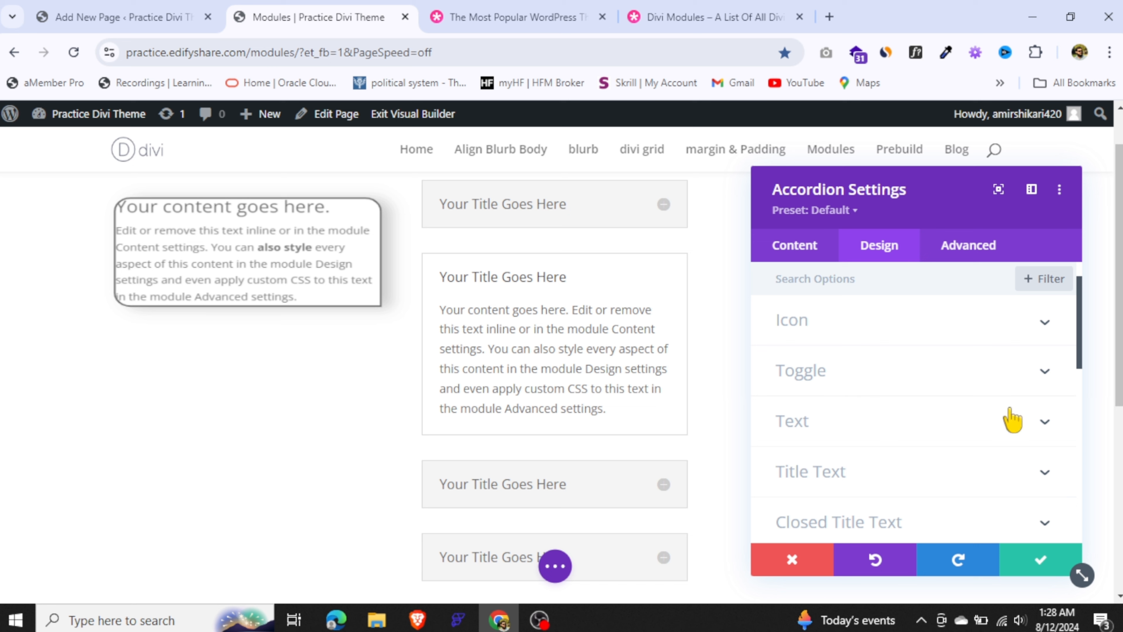
{"action": "left_click_drag", "start_coordinate": [1080, 318], "coordinate": [1087, 389]}
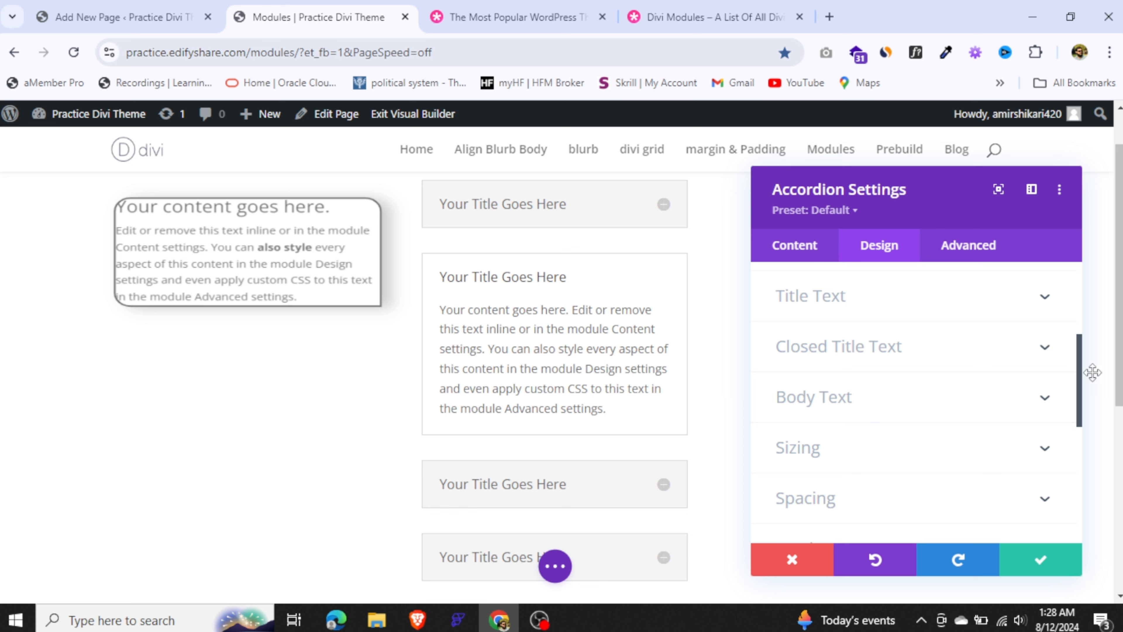
{"action": "left_click_drag", "start_coordinate": [1081, 375], "coordinate": [1086, 400]}
{"action": "scroll", "coordinate": [872, 391], "scroll_direction": "down", "scroll_amount": 1}
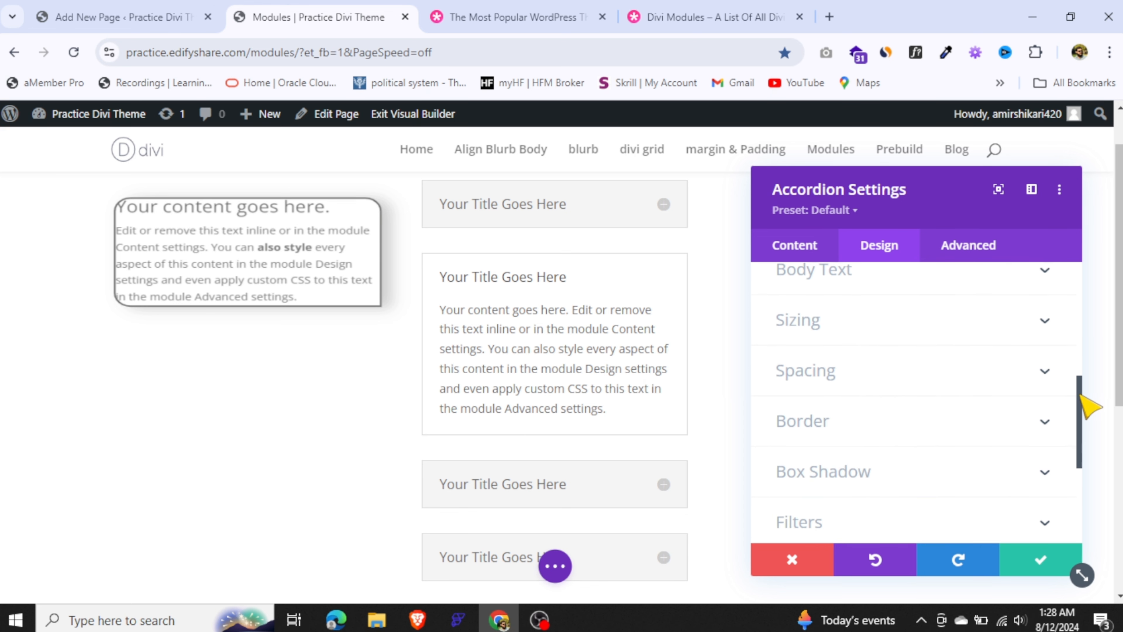
{"action": "left_click_drag", "start_coordinate": [1078, 398], "coordinate": [1066, 275]}
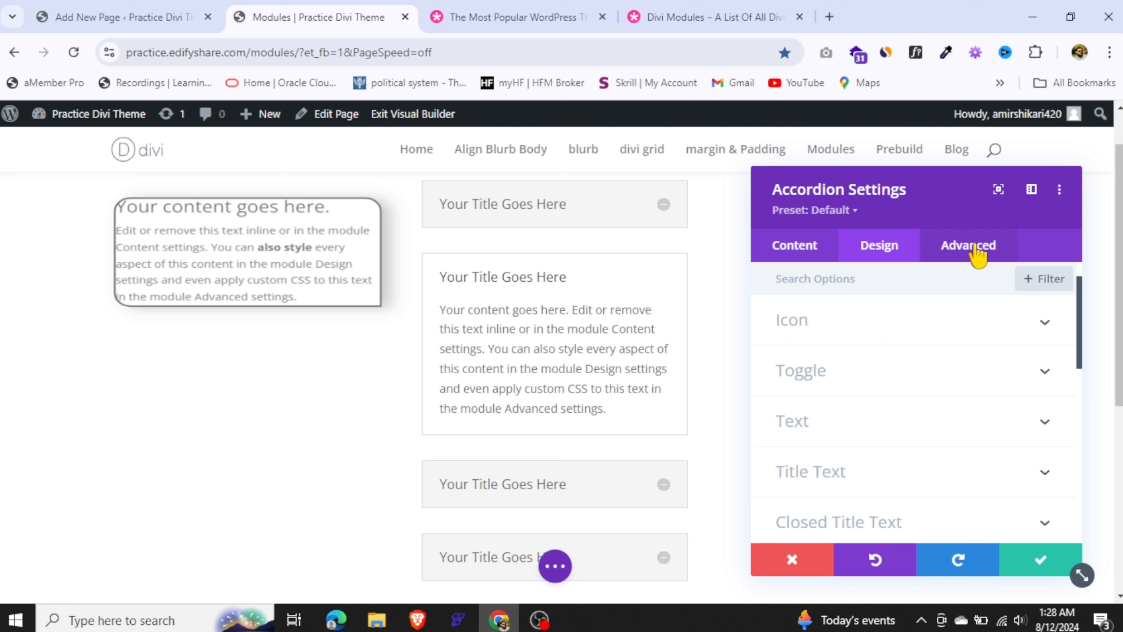
Review the Accordion module's advanced option groups and its content groups for toggle icon, link, background and admin label
{"action": "left_click", "coordinate": [979, 254]}
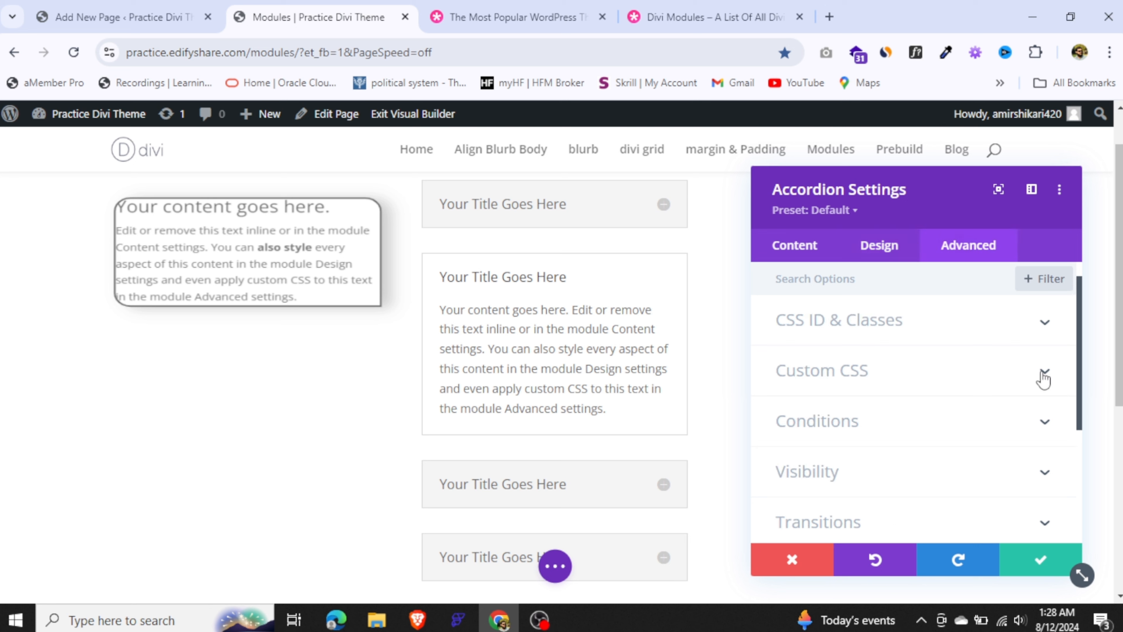
{"action": "left_click_drag", "start_coordinate": [1079, 346], "coordinate": [1098, 333]}
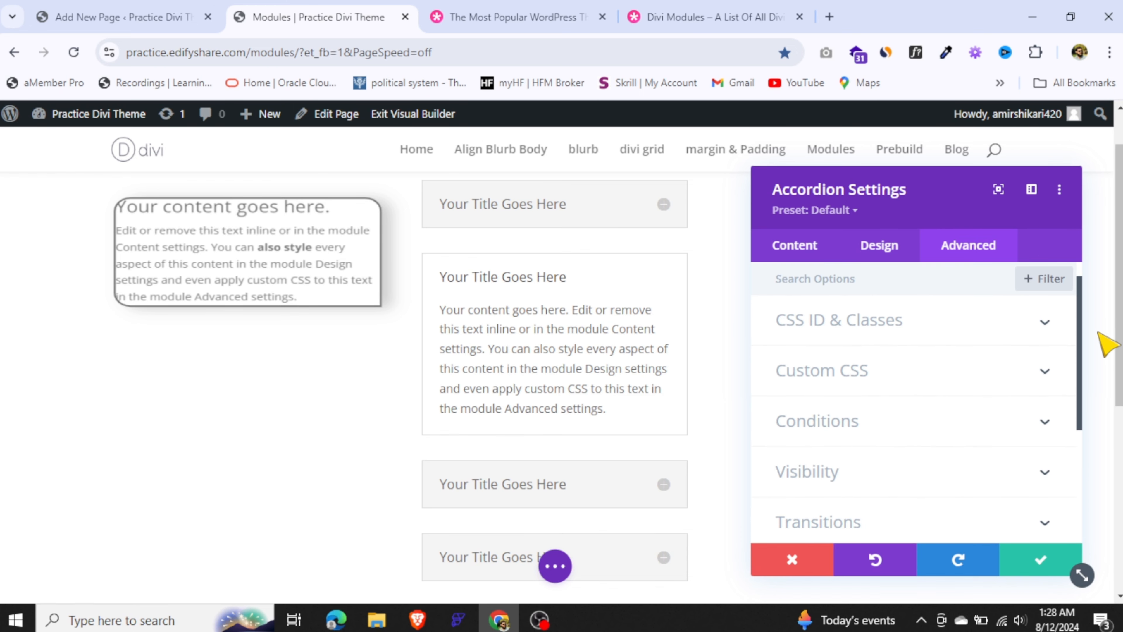
{"action": "left_click", "coordinate": [792, 244]}
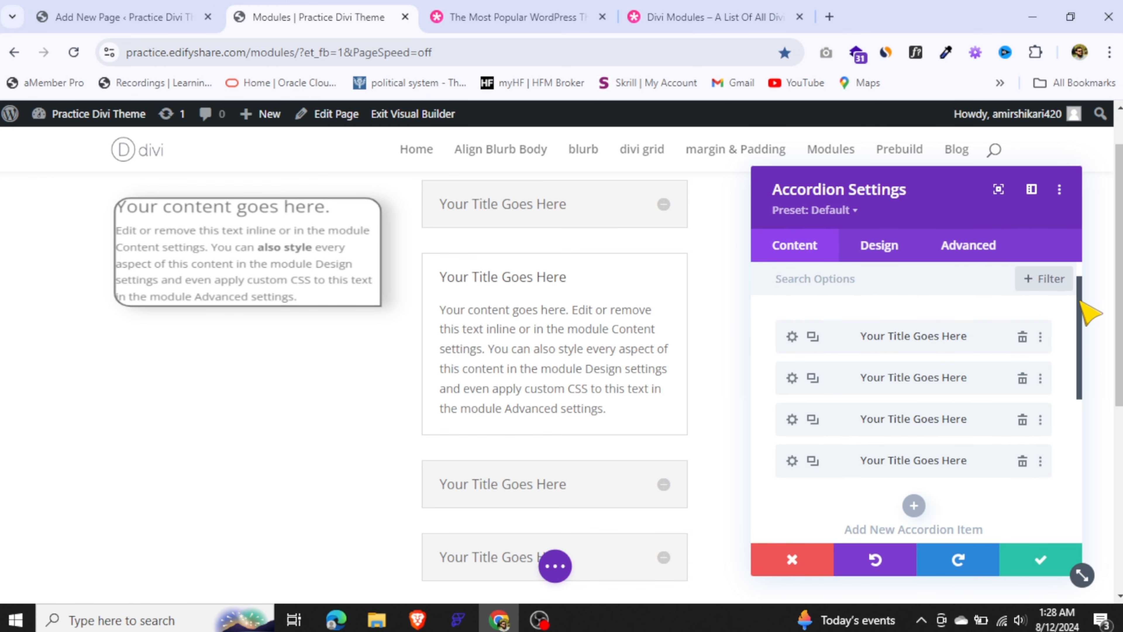
{"action": "left_click_drag", "start_coordinate": [1085, 311], "coordinate": [1083, 431]}
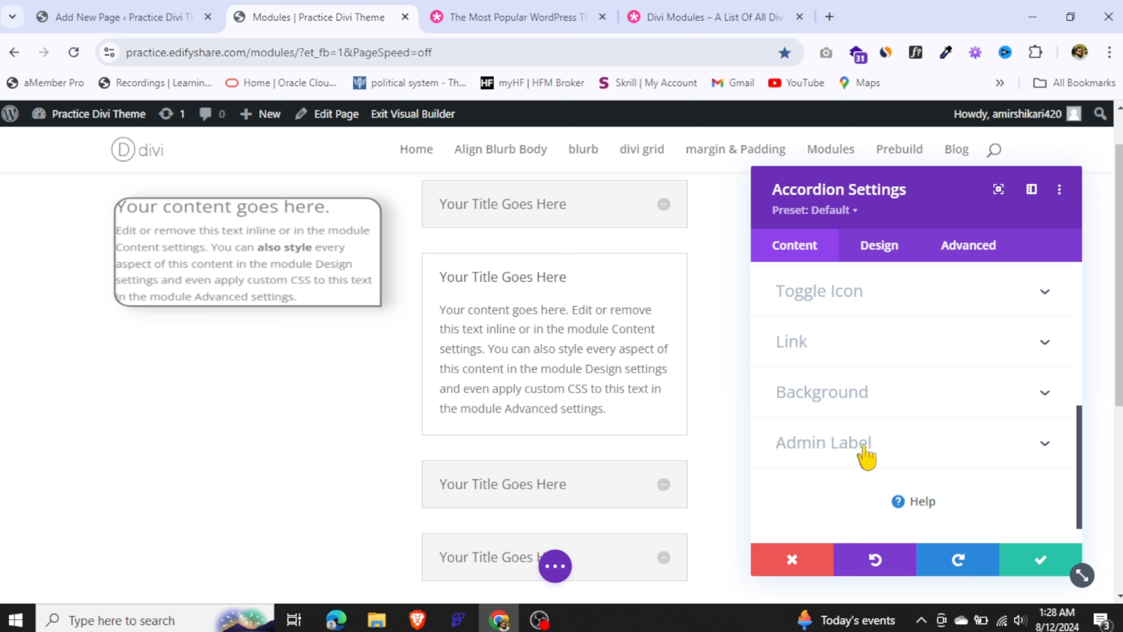
{"action": "left_click_drag", "start_coordinate": [1079, 431], "coordinate": [1073, 317]}
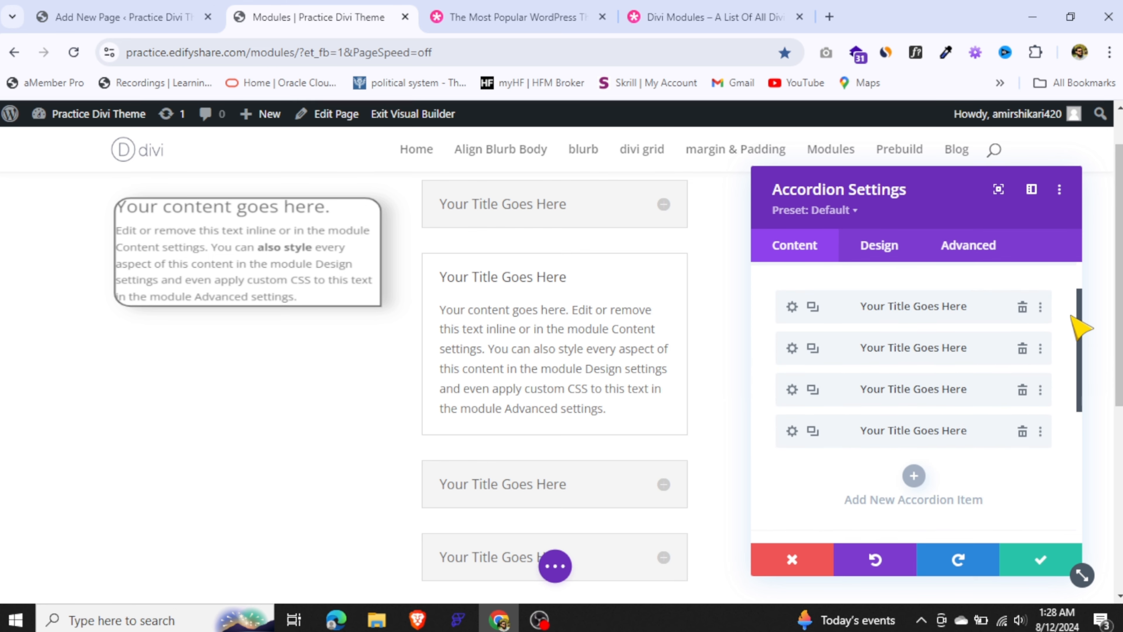
{"action": "left_click_drag", "start_coordinate": [1079, 327], "coordinate": [1080, 301]}
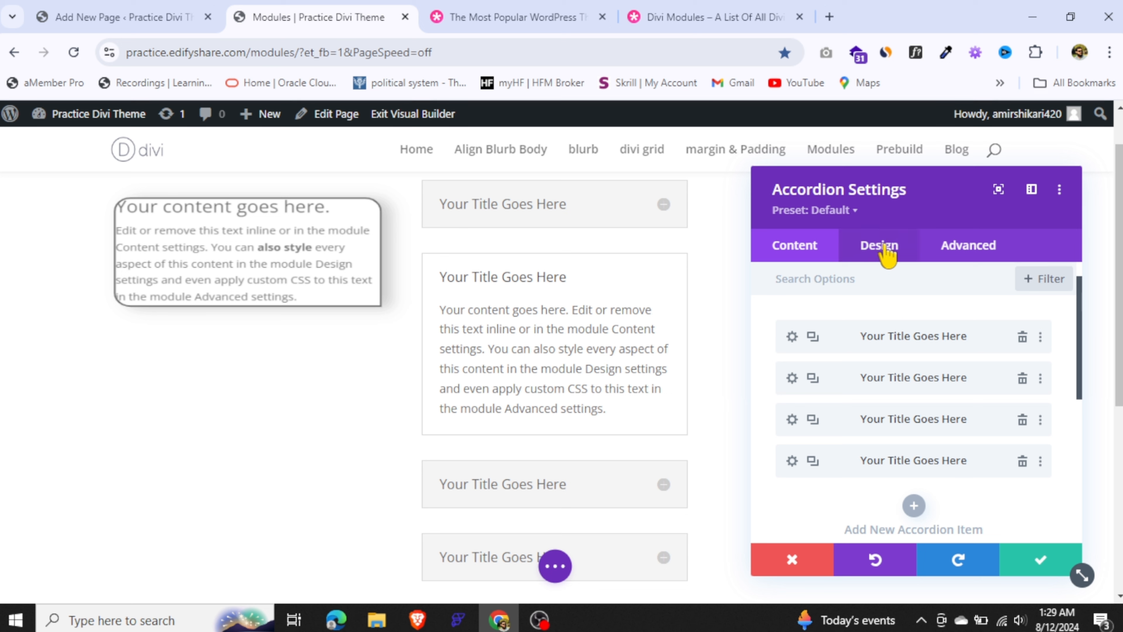
Change the title of the first accordion item to "Divi"
{"action": "left_click", "coordinate": [887, 254]}
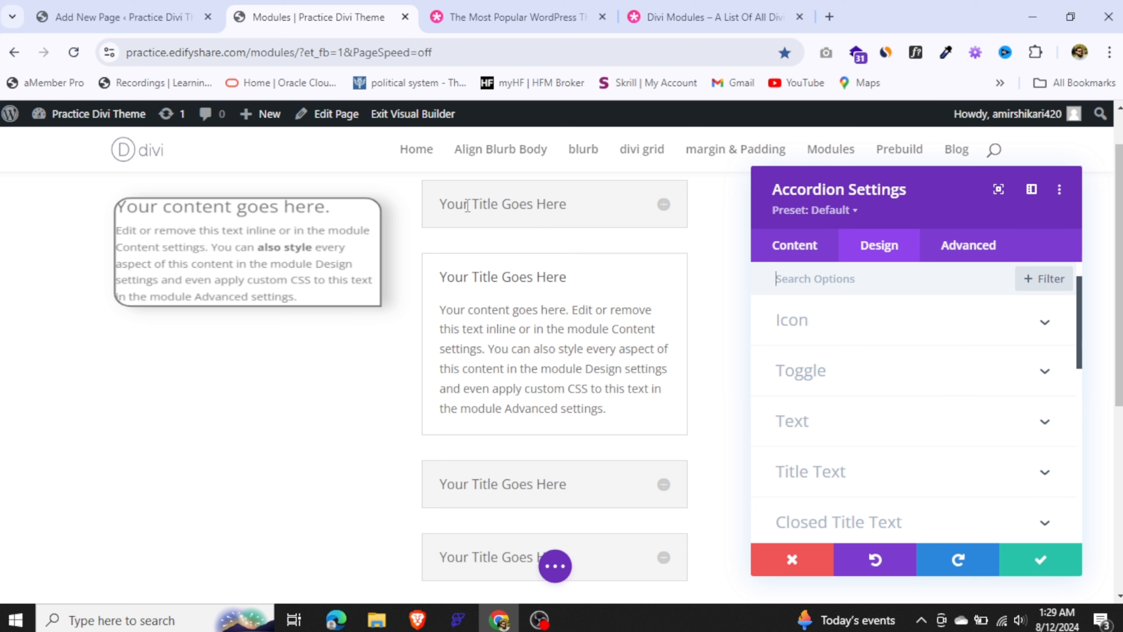
{"action": "left_click_drag", "start_coordinate": [575, 200], "coordinate": [437, 211]}
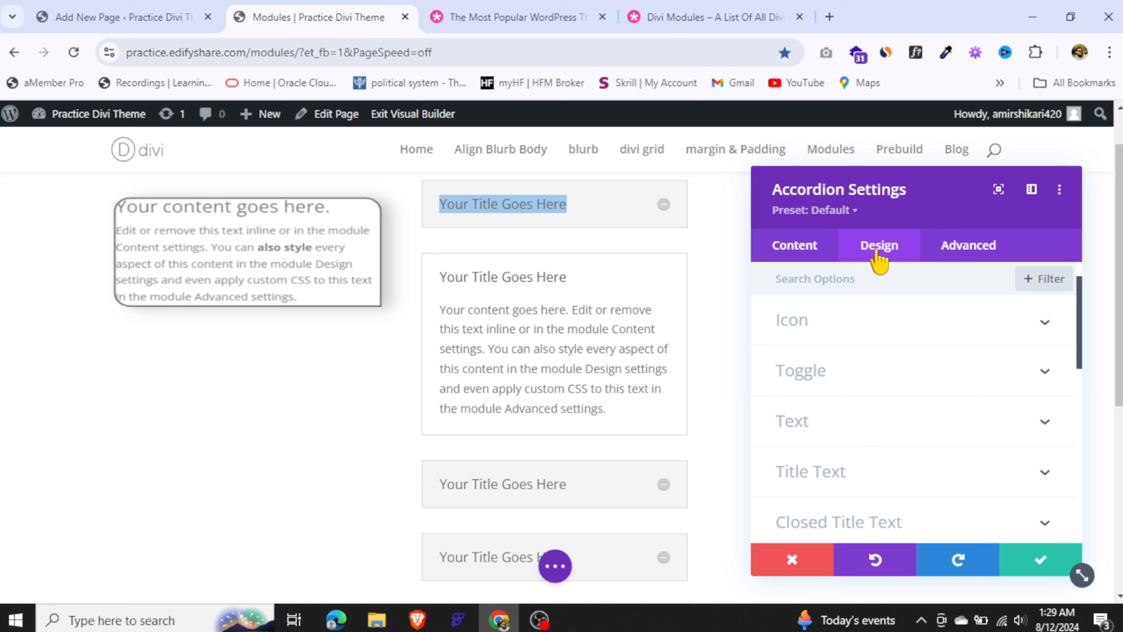
{"action": "left_click_drag", "start_coordinate": [568, 203], "coordinate": [522, 204]}
{"action": "left_click", "coordinate": [769, 245]}
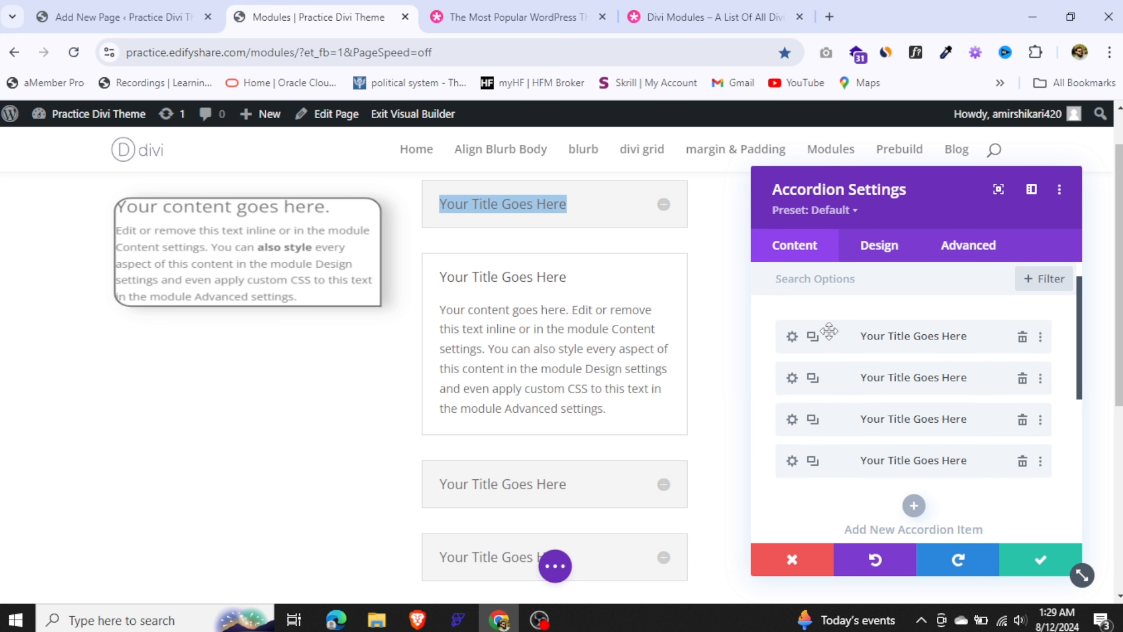
{"action": "left_click", "coordinate": [791, 337]}
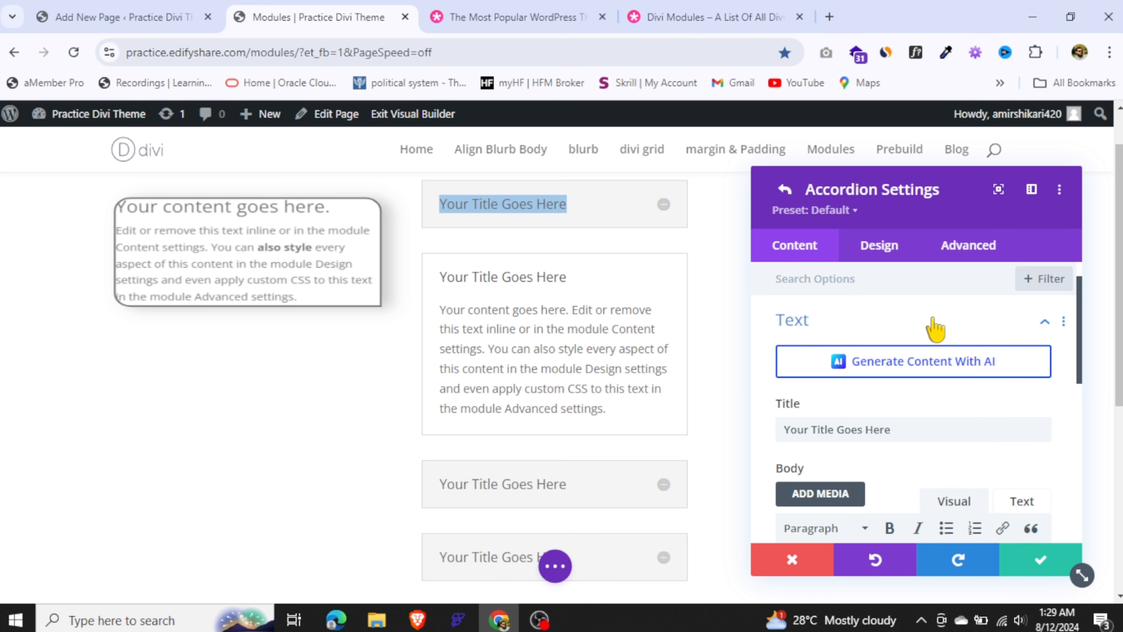
{"action": "left_click_drag", "start_coordinate": [907, 429], "coordinate": [775, 446]}
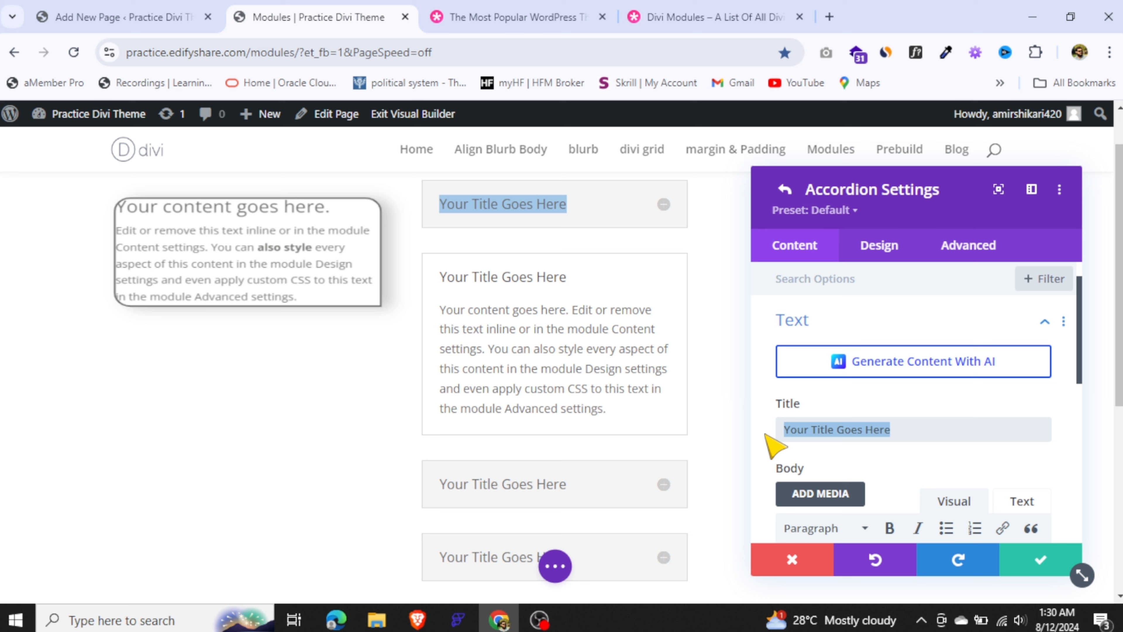
{"action": "type", "text": "Divi"}
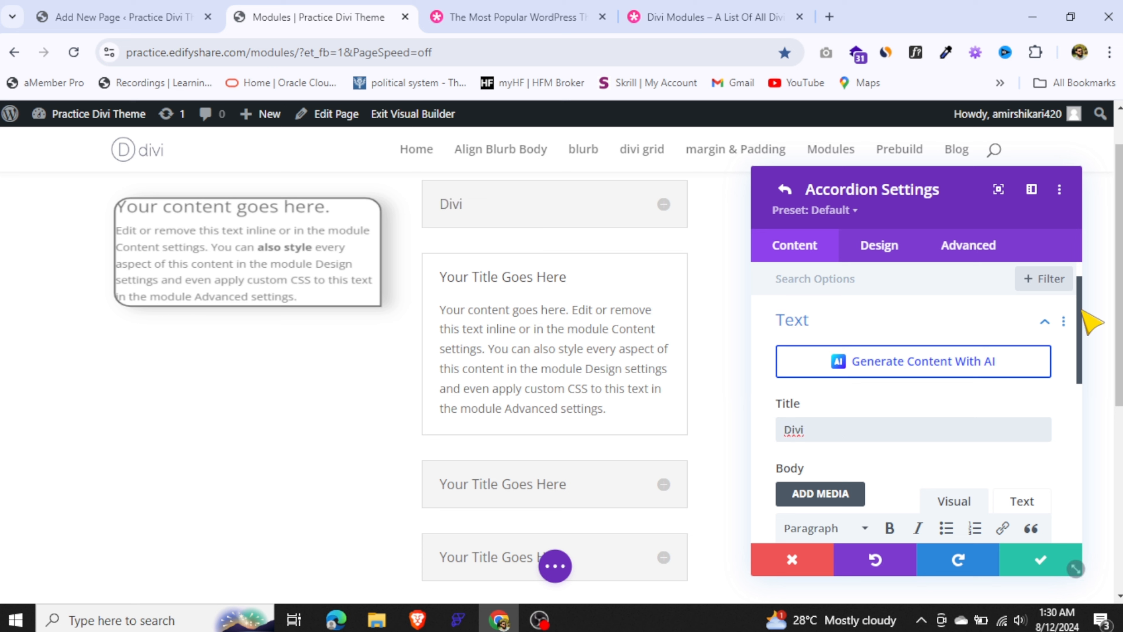
Review the first accordion item's body text, its link and background groups, and its own design option groups
{"action": "left_click_drag", "start_coordinate": [1082, 310], "coordinate": [1081, 414]}
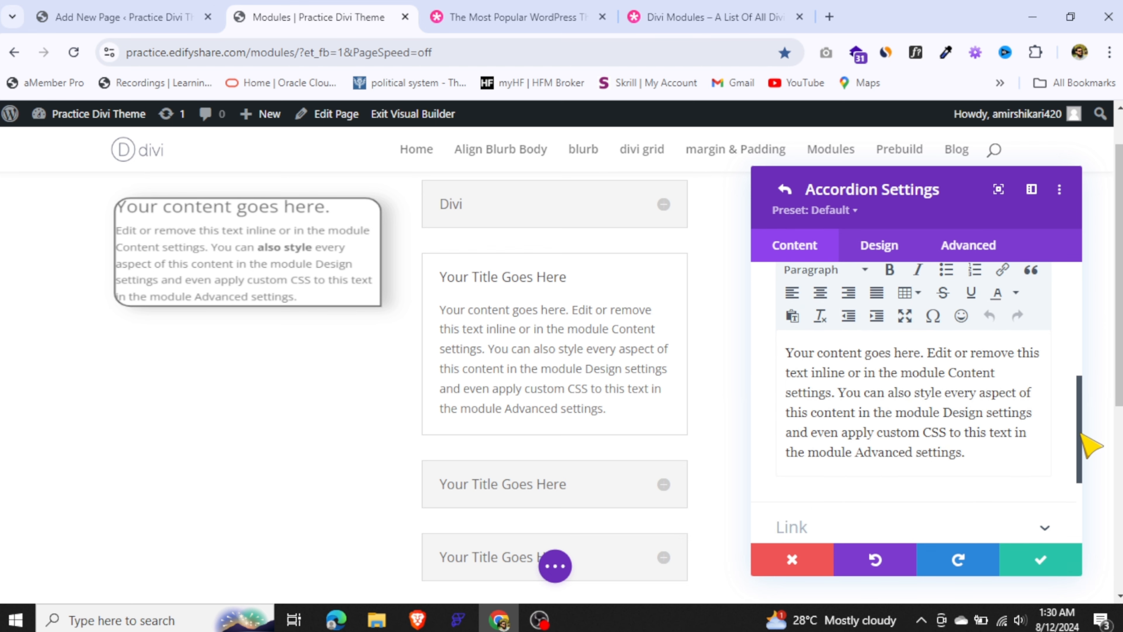
{"action": "left_click_drag", "start_coordinate": [1090, 444], "coordinate": [1081, 522]}
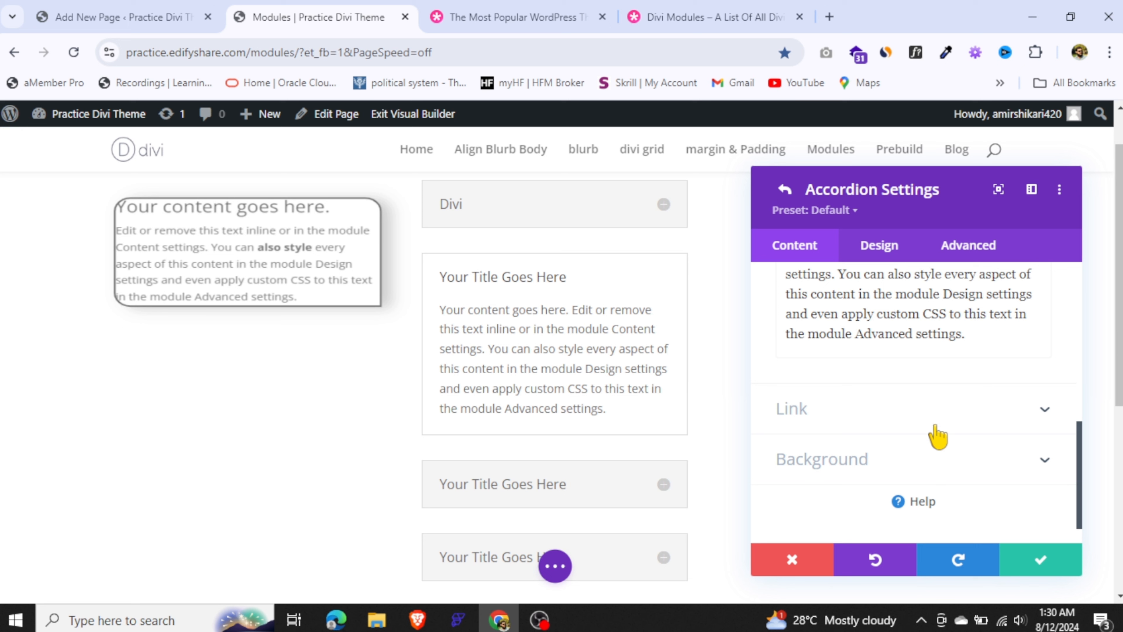
{"action": "left_click", "coordinate": [886, 255]}
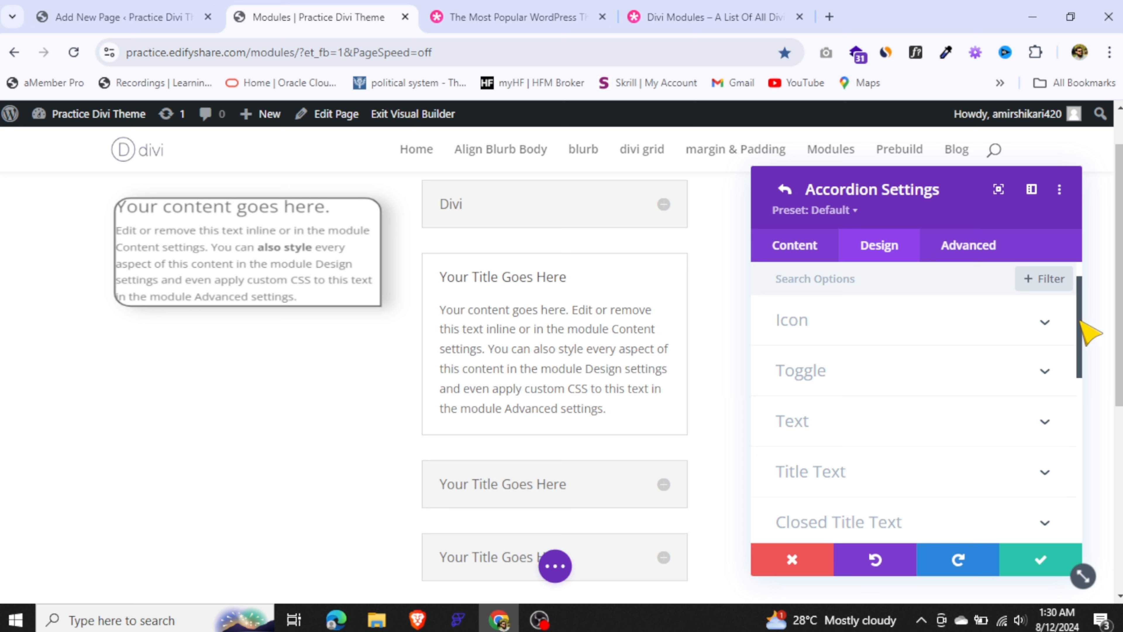
{"action": "left_click_drag", "start_coordinate": [1081, 323], "coordinate": [992, 263]}
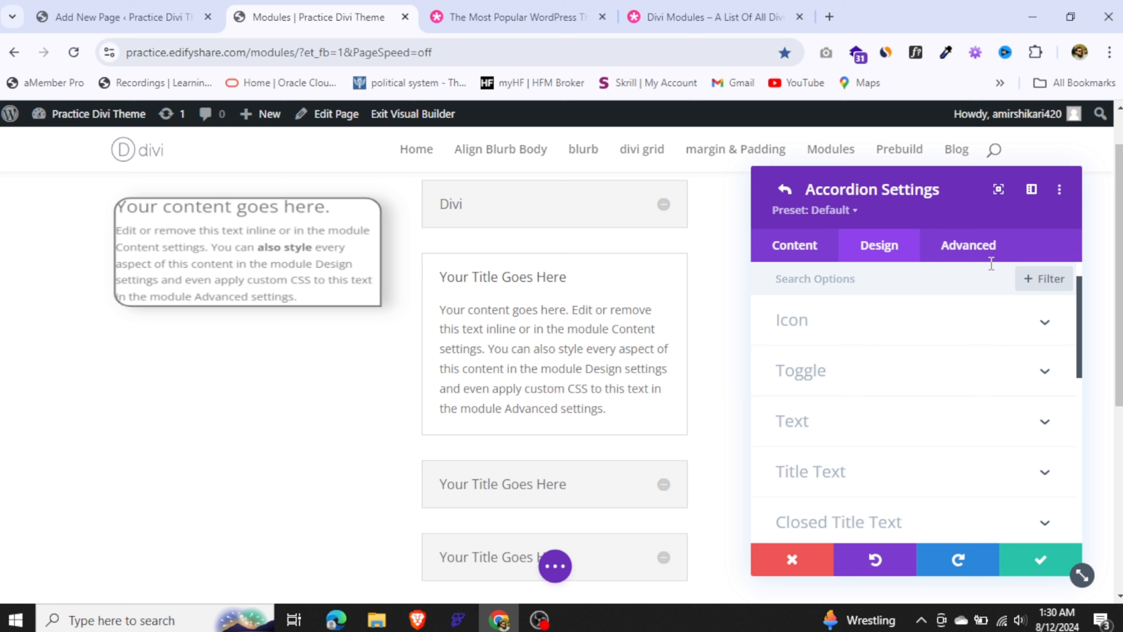
Examine the first accordion item's advanced options, including its free-form Custom CSS and the groups down to Scroll Effects
{"action": "left_click", "coordinate": [975, 259]}
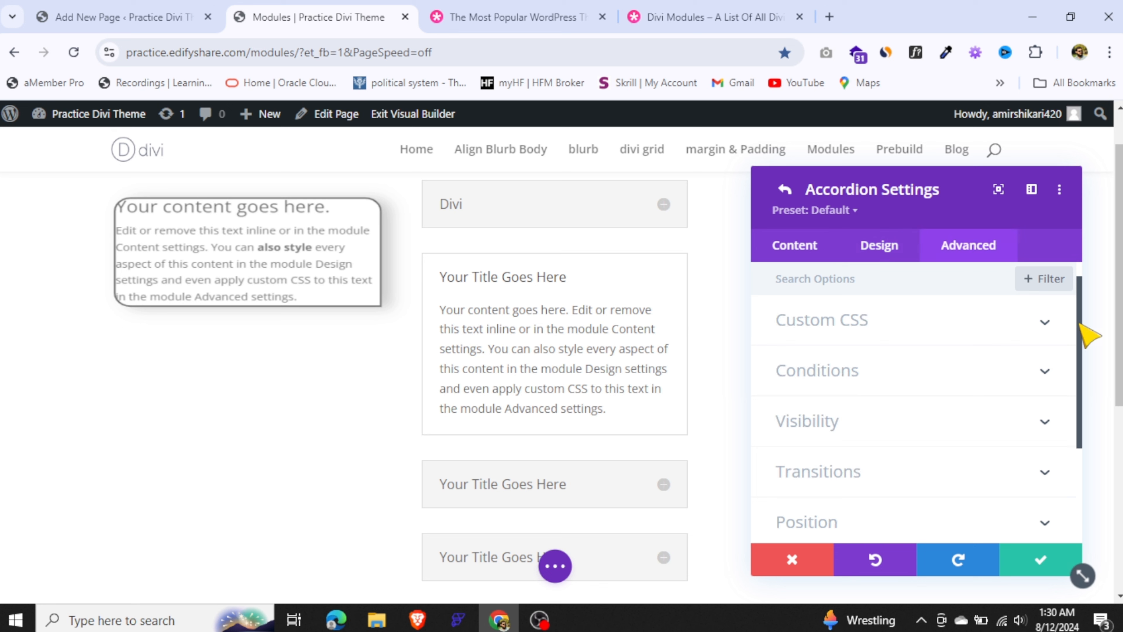
{"action": "mouse_move", "coordinate": [1087, 336]}
{"action": "left_mouse_down"}
{"action": "mouse_move", "coordinate": [1090, 394]}
{"action": "mouse_move", "coordinate": [1092, 327]}
{"action": "left_mouse_up"}
{"action": "left_click", "coordinate": [904, 324]}
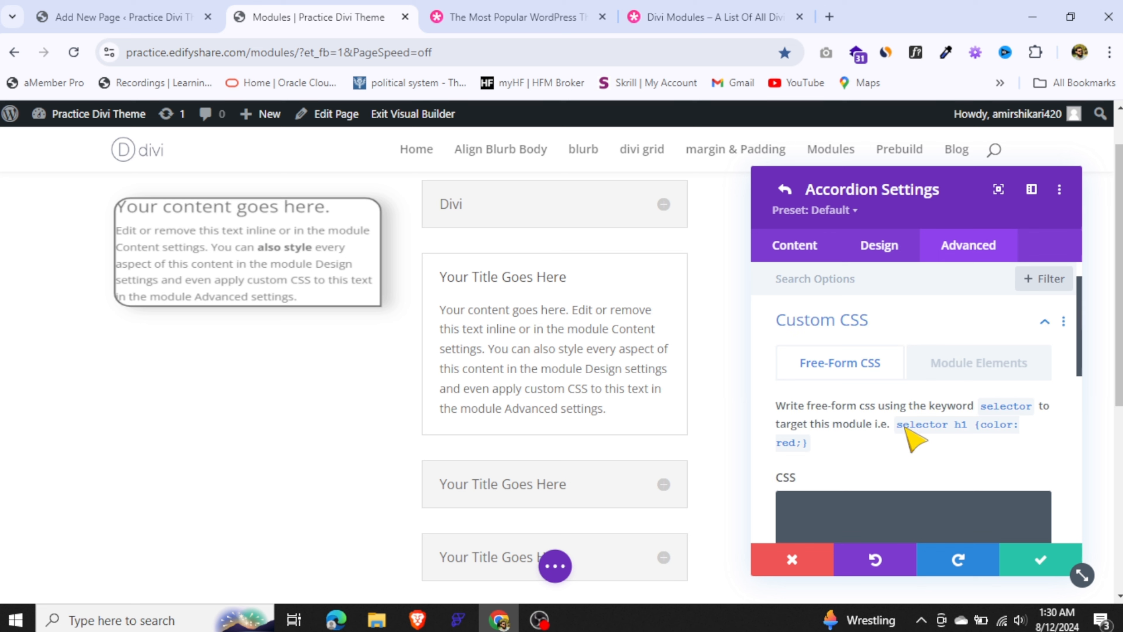
{"action": "left_click", "coordinate": [947, 332]}
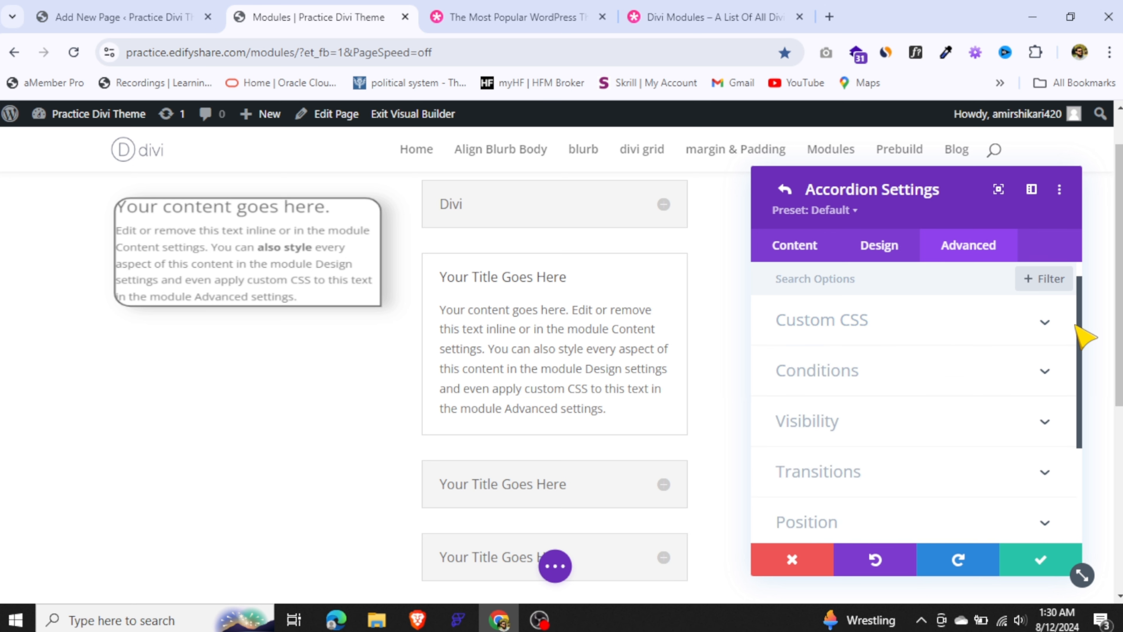
{"action": "left_click_drag", "start_coordinate": [1087, 336], "coordinate": [1088, 453]}
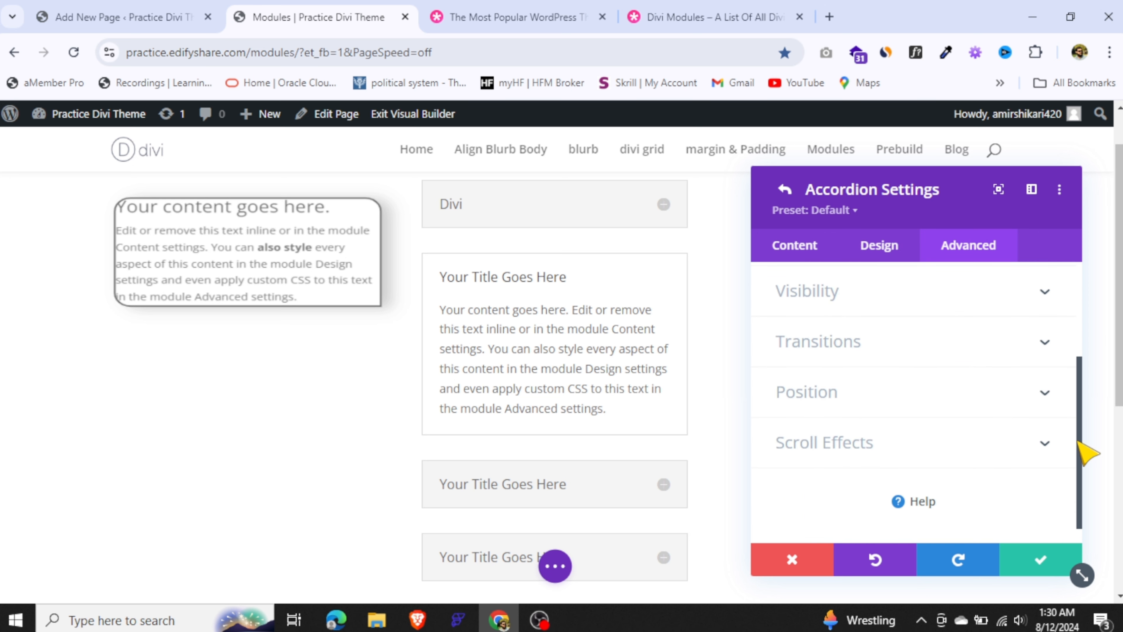
Return to the accordion's item list and expand the "Divi" item on the page
{"action": "left_click", "coordinate": [784, 189]}
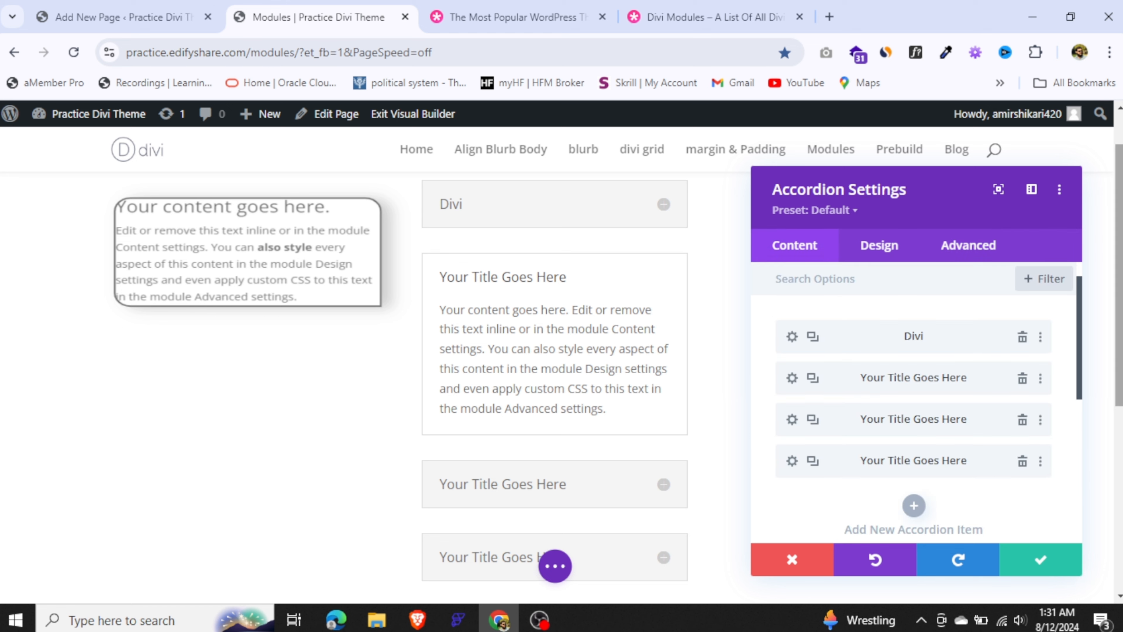
{"action": "left_click_drag", "start_coordinate": [1087, 332], "coordinate": [1087, 381]}
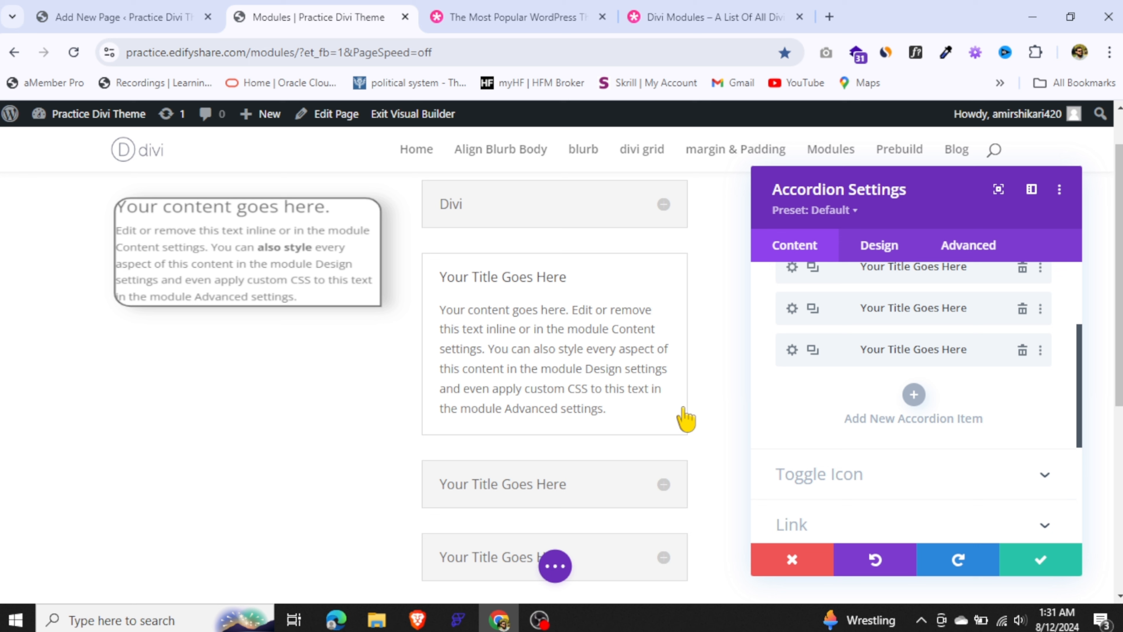
{"action": "left_click", "coordinate": [666, 204]}
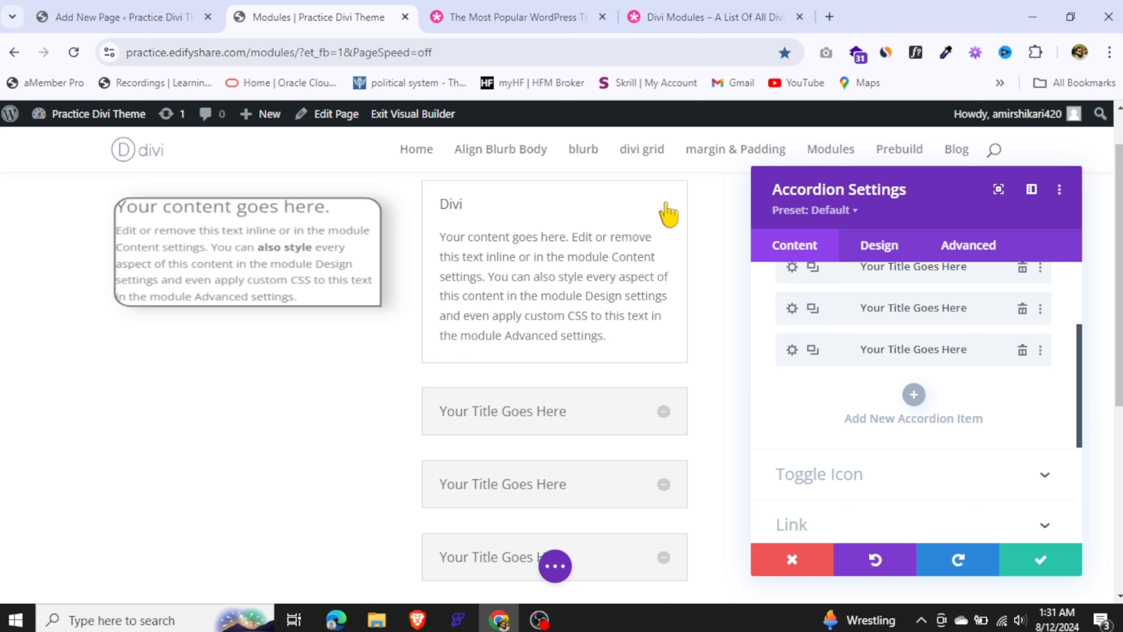
Close the accordion settings and insert an Audio module in the empty third column
{"action": "key", "text": "Escape"}
{"action": "left_click", "coordinate": [858, 201]}
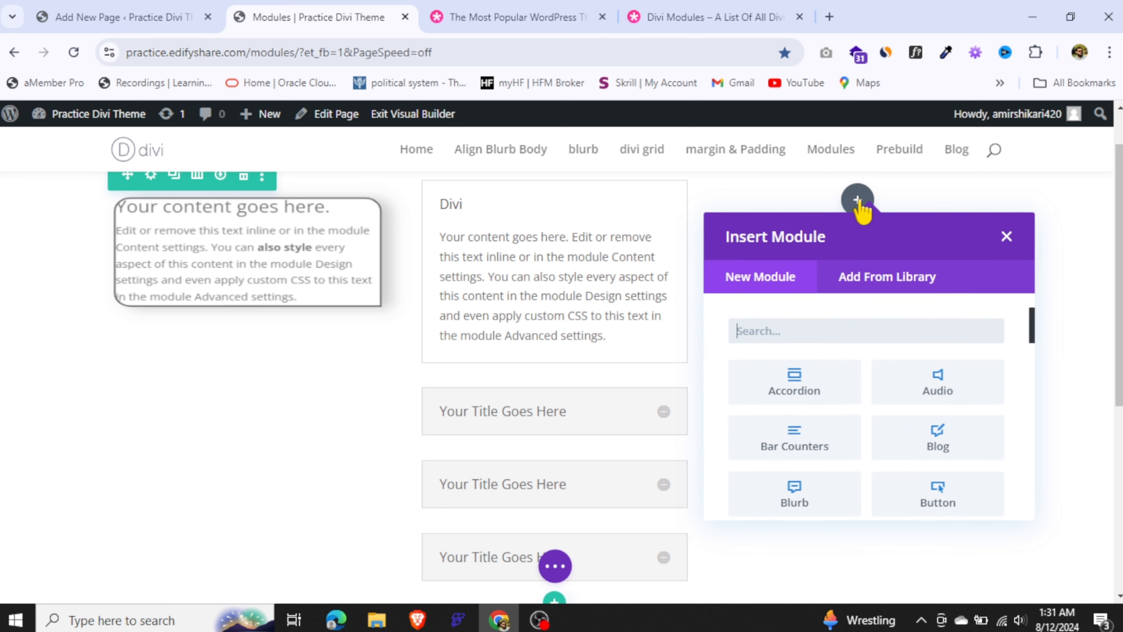
{"action": "left_click", "coordinate": [915, 398]}
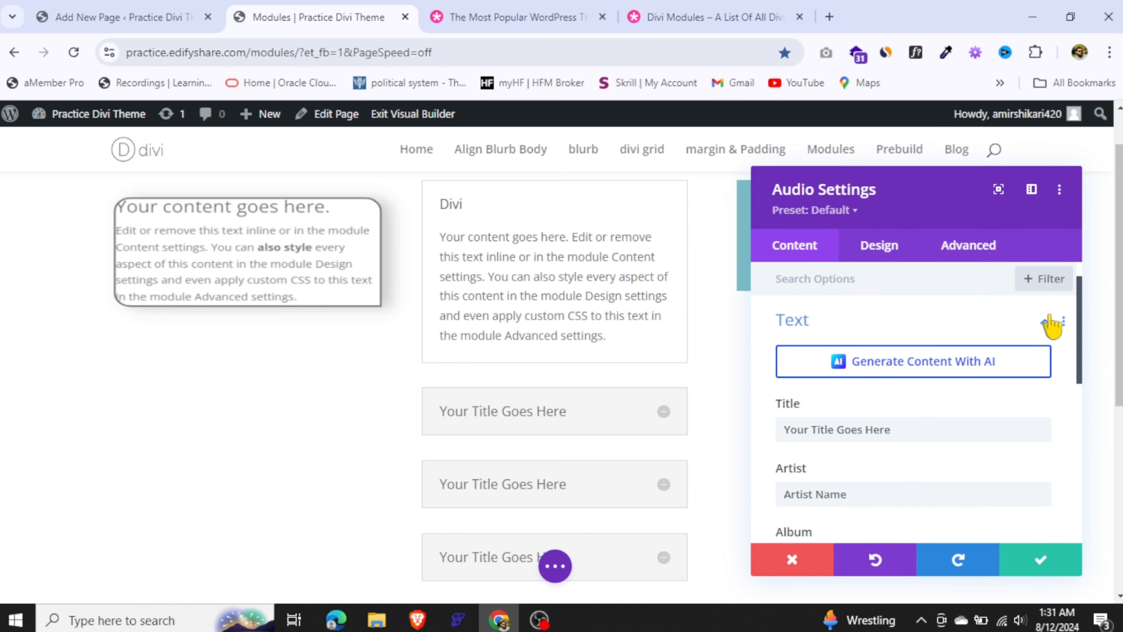
Examine the Audio module's Title, Artist and Album text fields with the settings window moved off the module
{"action": "left_click_drag", "start_coordinate": [1085, 324], "coordinate": [1085, 357]}
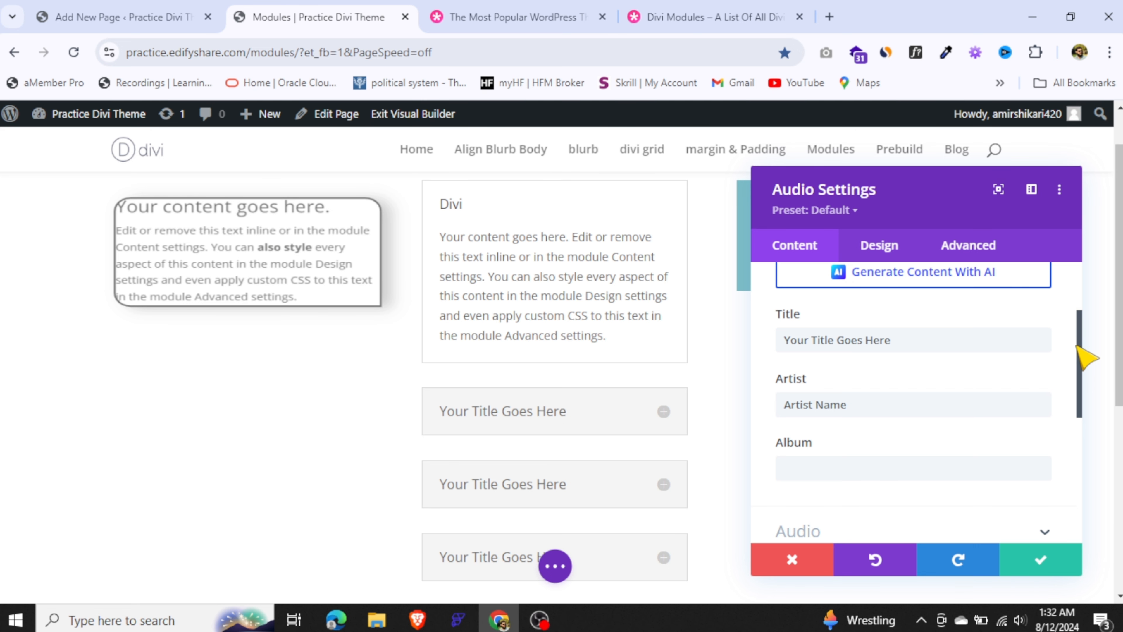
{"action": "left_click_drag", "start_coordinate": [961, 189], "coordinate": [449, 204]}
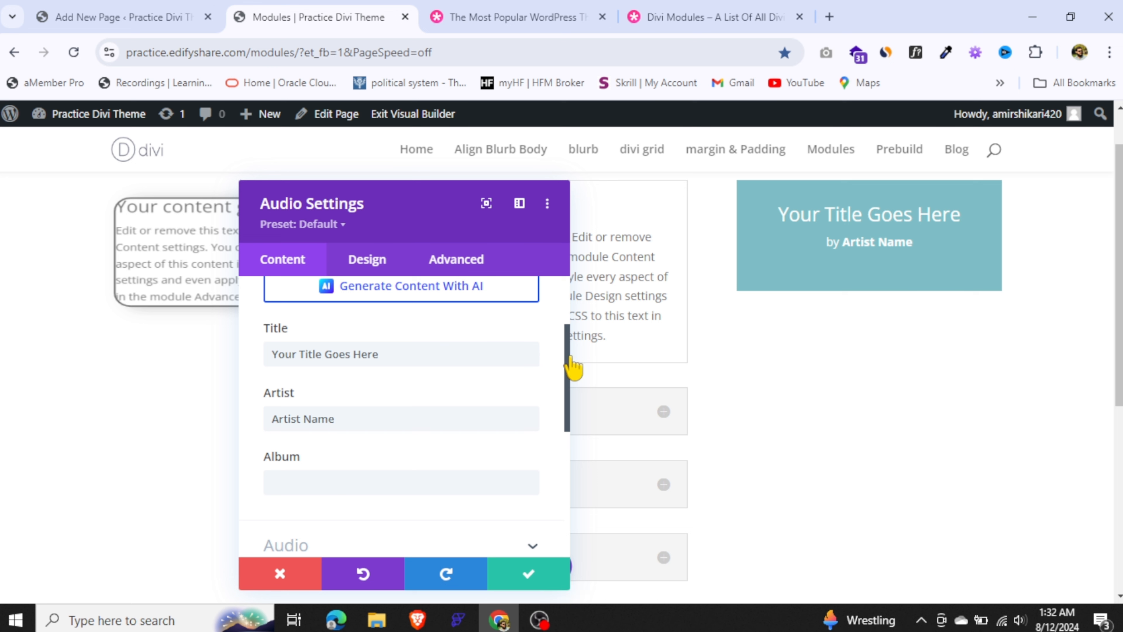
{"action": "left_click", "coordinate": [356, 353]}
{"action": "left_click_drag", "start_coordinate": [378, 353], "coordinate": [271, 376]}
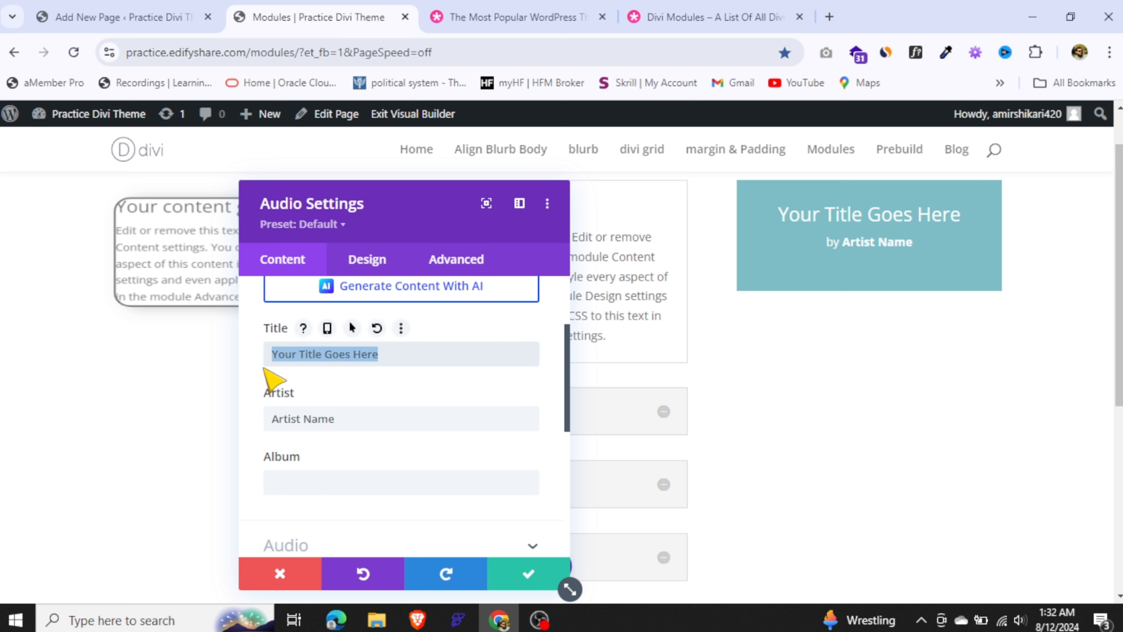
{"action": "left_click", "coordinate": [351, 420]}
{"action": "left_click_drag", "start_coordinate": [351, 420], "coordinate": [236, 419]}
{"action": "left_click", "coordinate": [325, 483]}
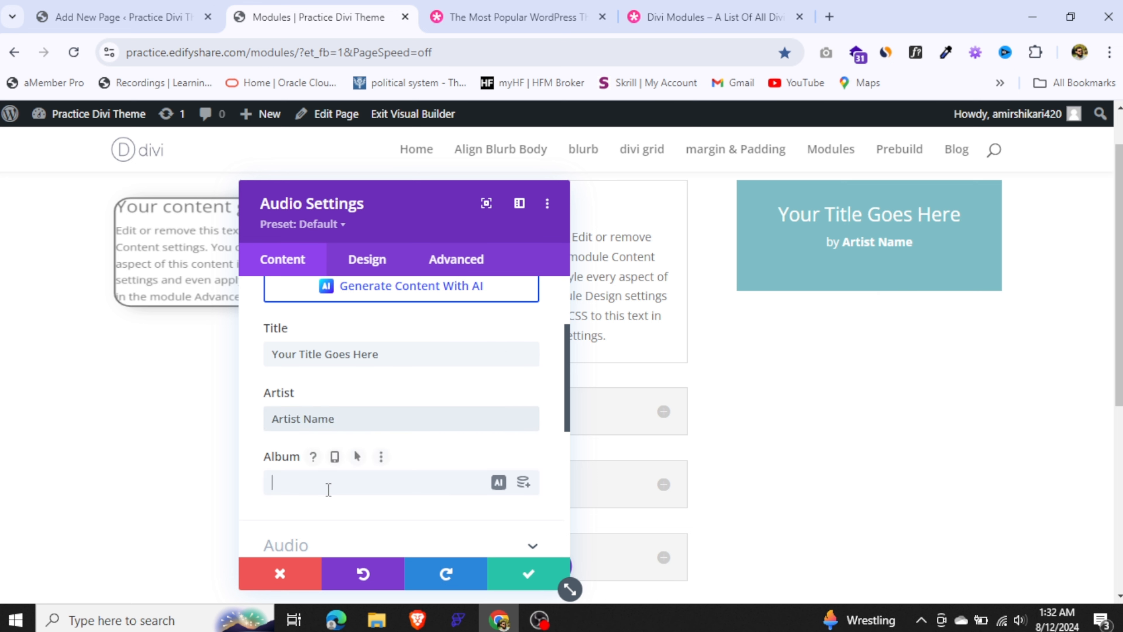
Review the Audio module's audio file and image options and its remaining content groups
{"action": "left_click_drag", "start_coordinate": [570, 392], "coordinate": [572, 483]}
{"action": "left_click", "coordinate": [391, 297]}
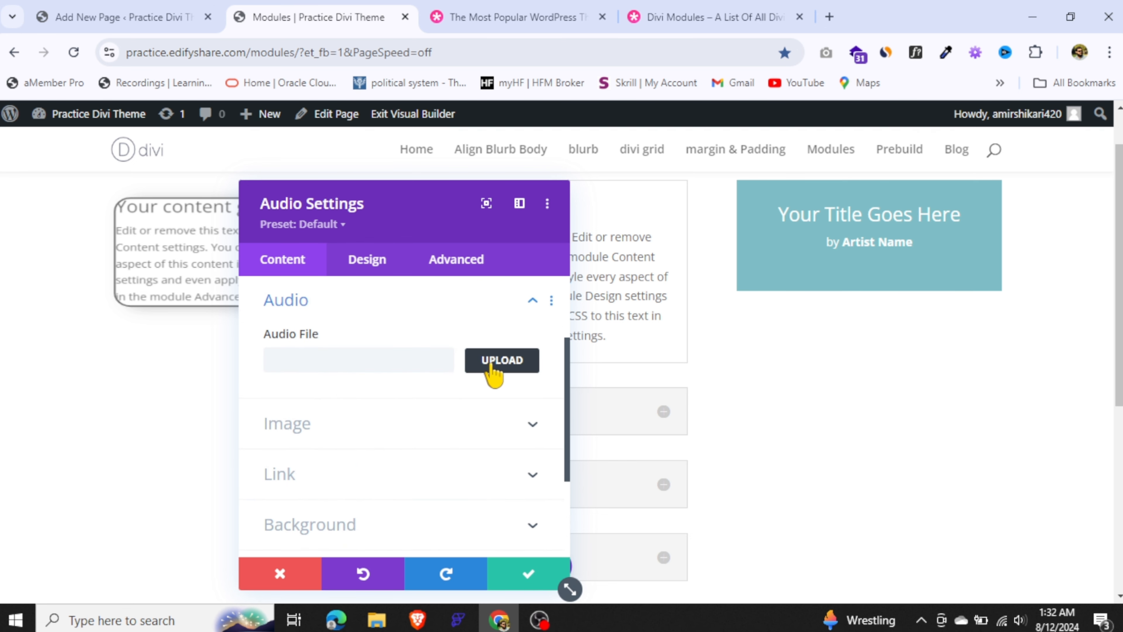
{"action": "left_click", "coordinate": [383, 429]}
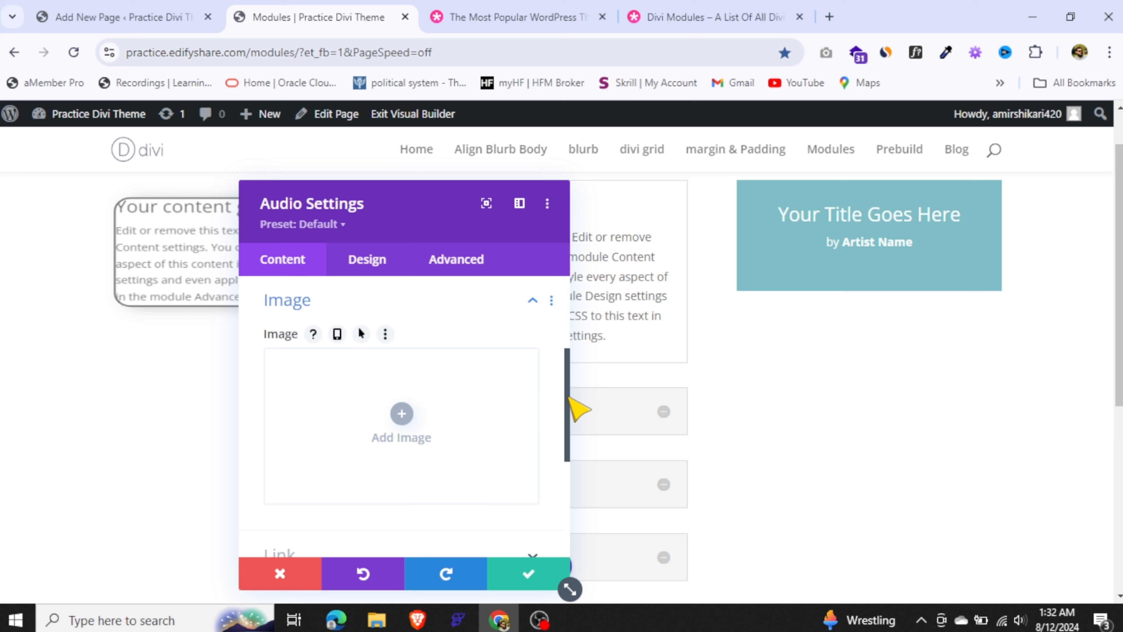
{"action": "scroll", "coordinate": [570, 443], "scroll_direction": "down", "scroll_amount": 5}
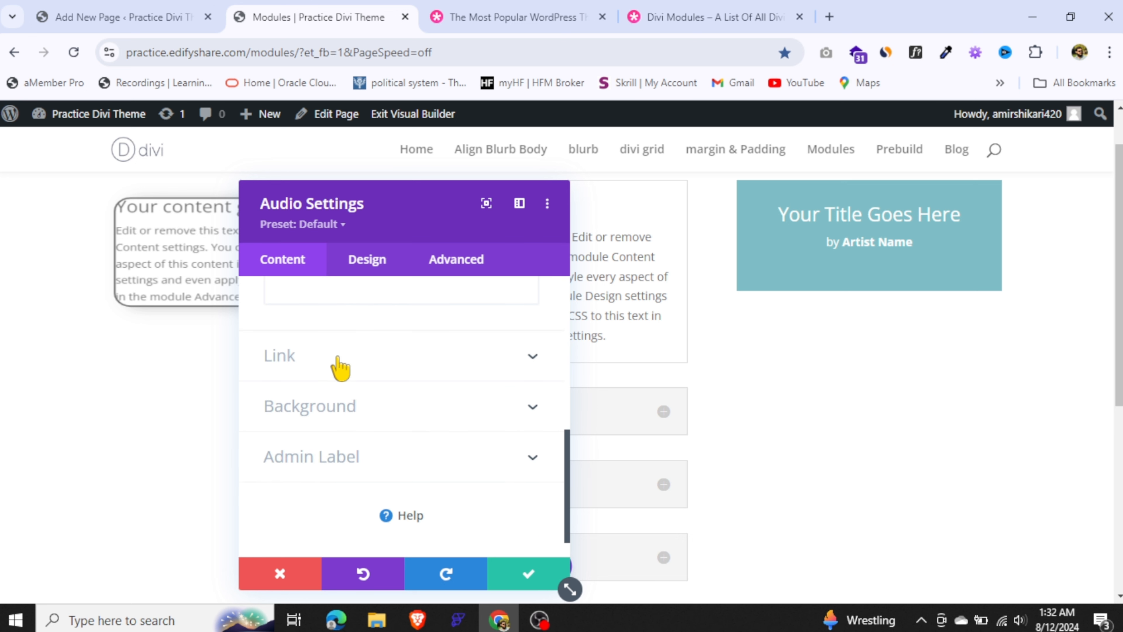
Examine the Audio module's design option groups, from Image and the text styles through Box Shadow
{"action": "left_click", "coordinate": [371, 264]}
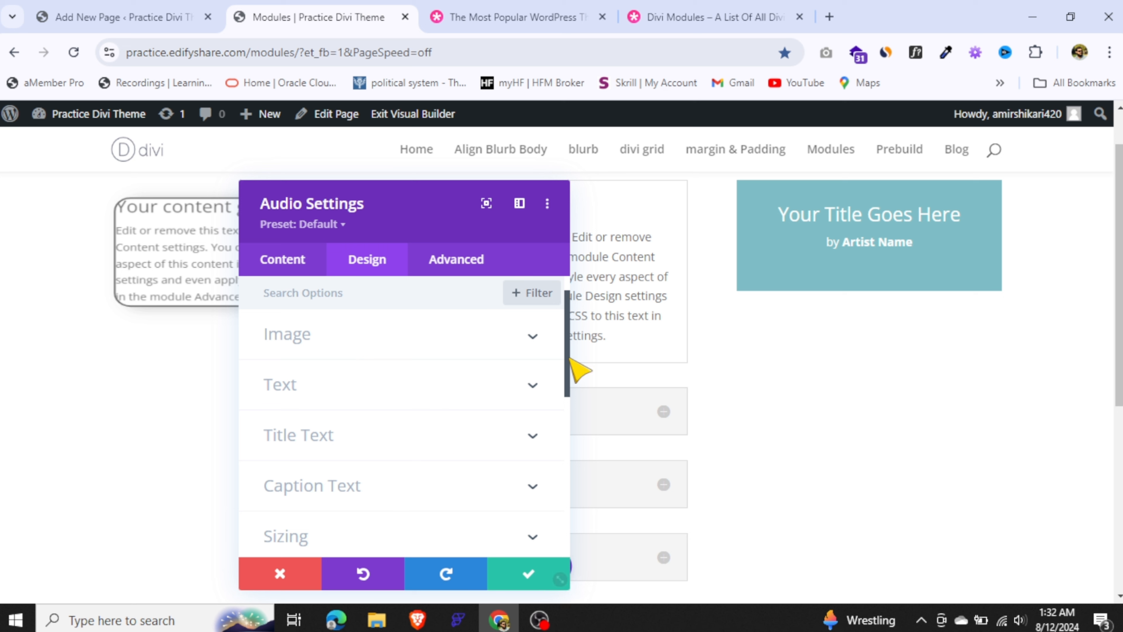
{"action": "scroll", "coordinate": [576, 372], "scroll_direction": "down", "scroll_amount": 3}
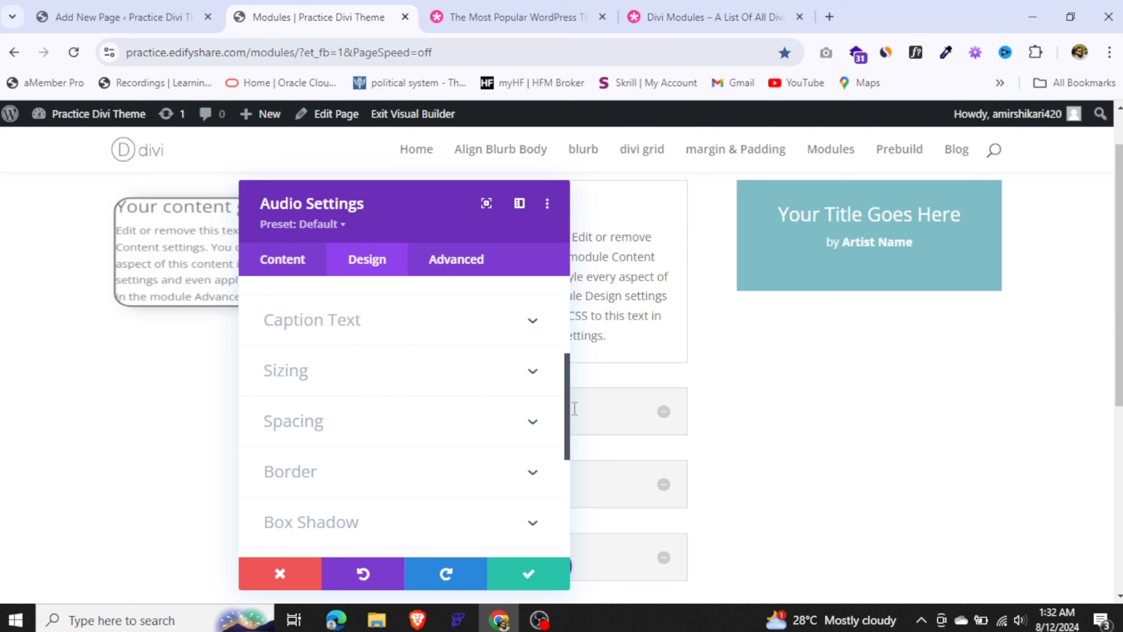
{"action": "scroll", "coordinate": [581, 464], "scroll_direction": "down", "scroll_amount": 5}
{"action": "scroll", "coordinate": [581, 413], "scroll_direction": "up", "scroll_amount": 3}
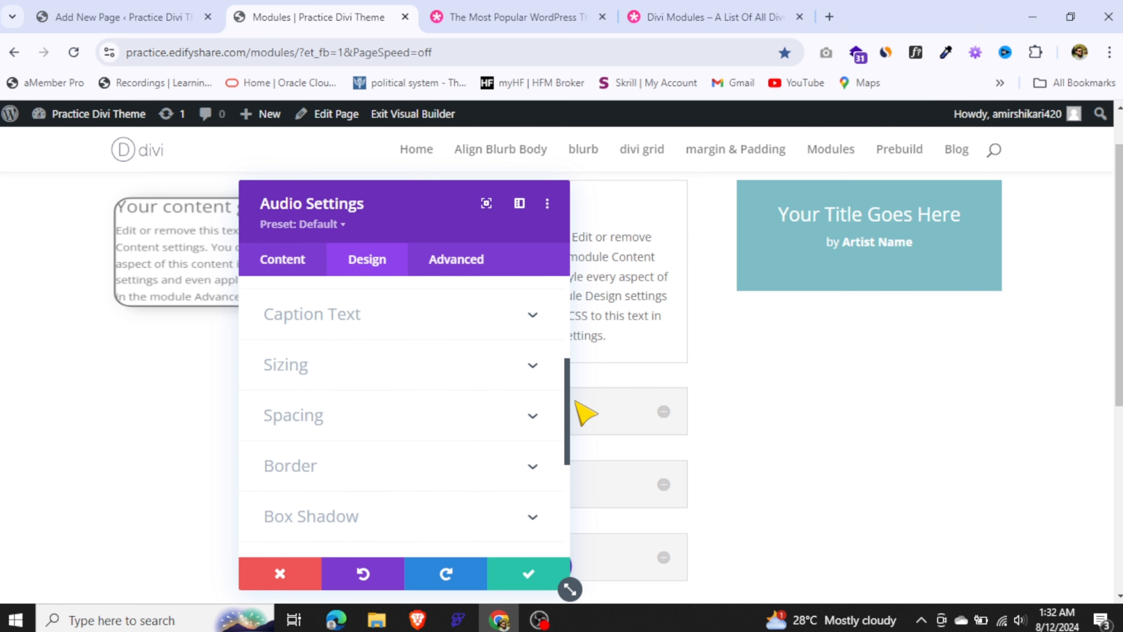
{"action": "scroll", "coordinate": [594, 443], "scroll_direction": "down", "scroll_amount": 4}
{"action": "scroll", "coordinate": [594, 464], "scroll_direction": "up", "scroll_amount": 3}
{"action": "scroll", "coordinate": [576, 371], "scroll_direction": "up", "scroll_amount": 5}
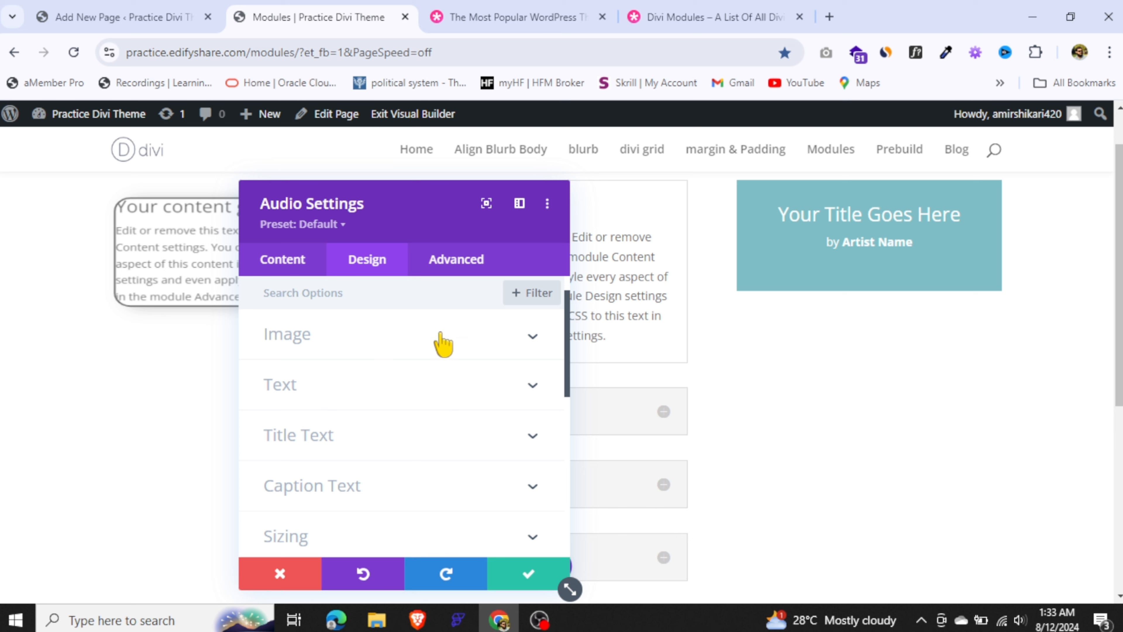
Check the Audio module's advanced options and remaining content groups, and save its settings
{"action": "left_click", "coordinate": [455, 270]}
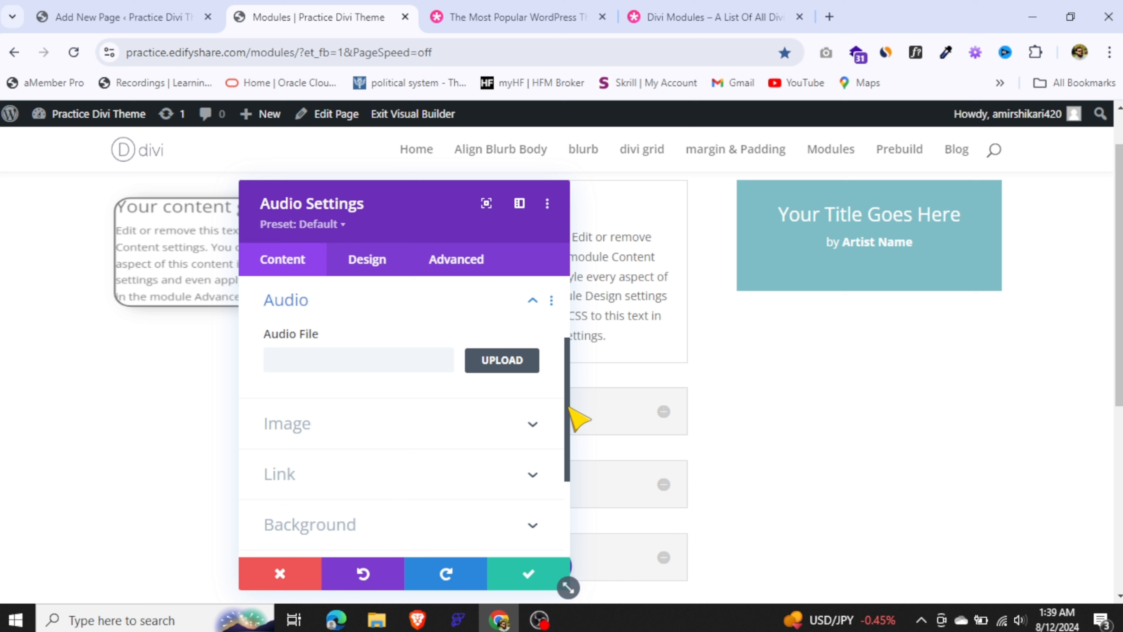
{"action": "left_click_drag", "start_coordinate": [570, 407], "coordinate": [573, 490]}
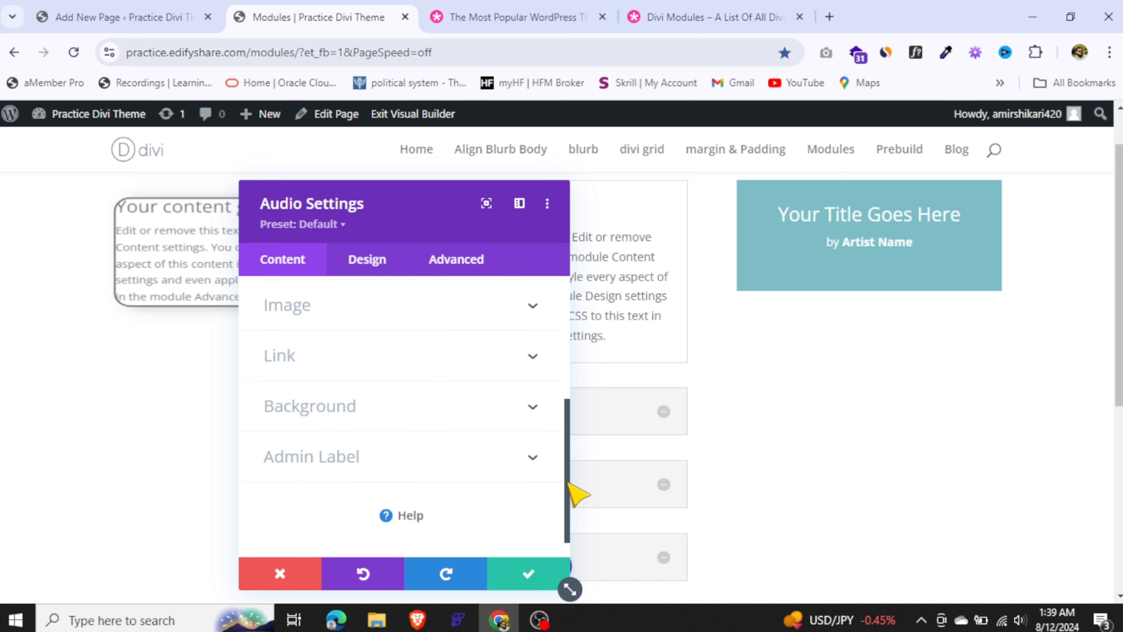
{"action": "left_click", "coordinate": [533, 583]}
Add a two-column row below the accordion row and insert a Bar Counters module in its first column
{"action": "scroll", "coordinate": [556, 326], "scroll_direction": "down", "scroll_amount": 5}
{"action": "left_click", "coordinate": [556, 320]}
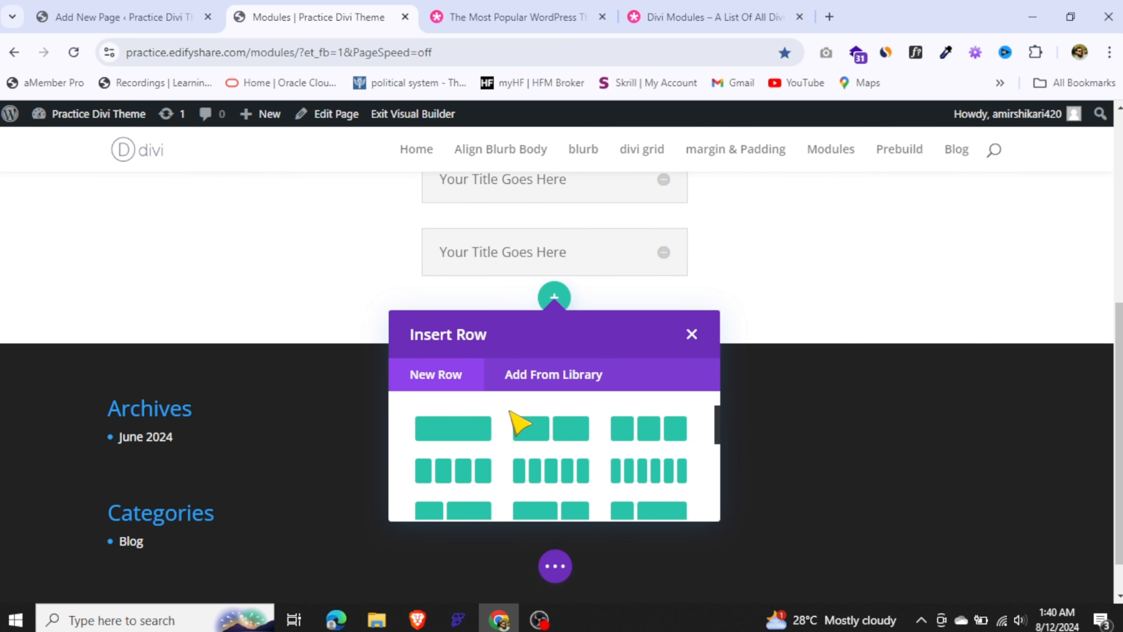
{"action": "left_click", "coordinate": [558, 438]}
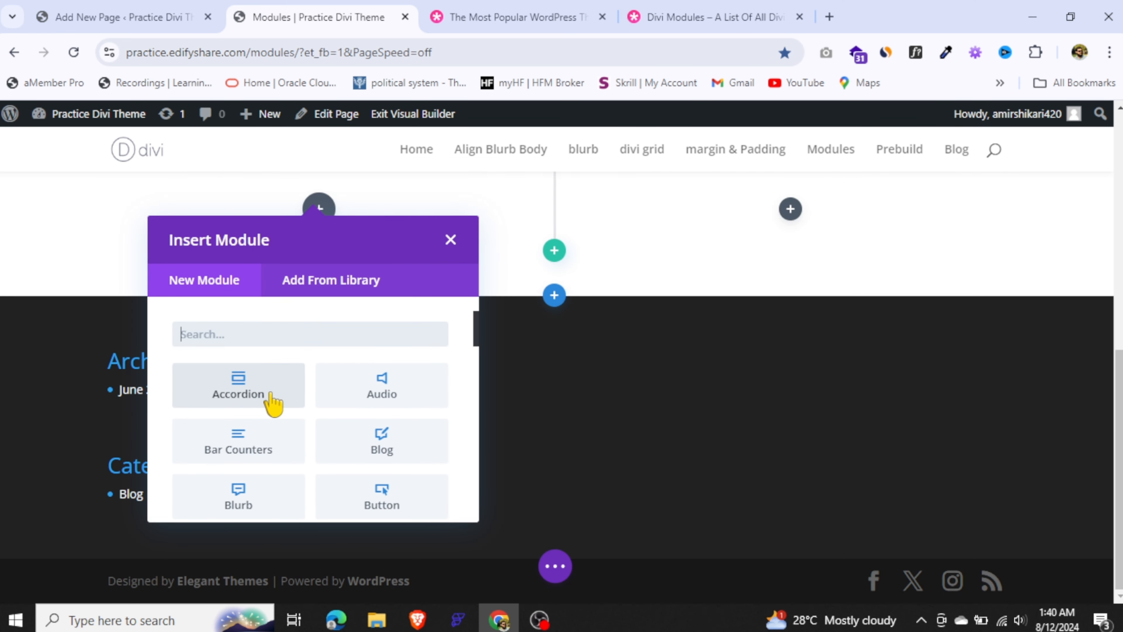
{"action": "left_click", "coordinate": [255, 440]}
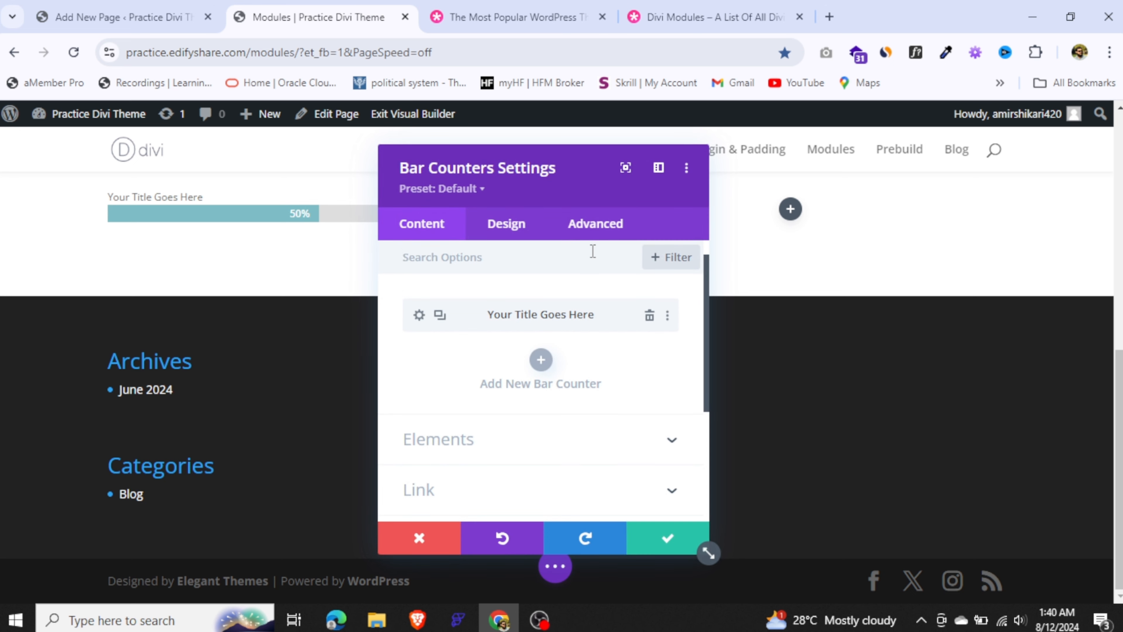
{"action": "left_click_drag", "start_coordinate": [563, 170], "coordinate": [850, 181]}
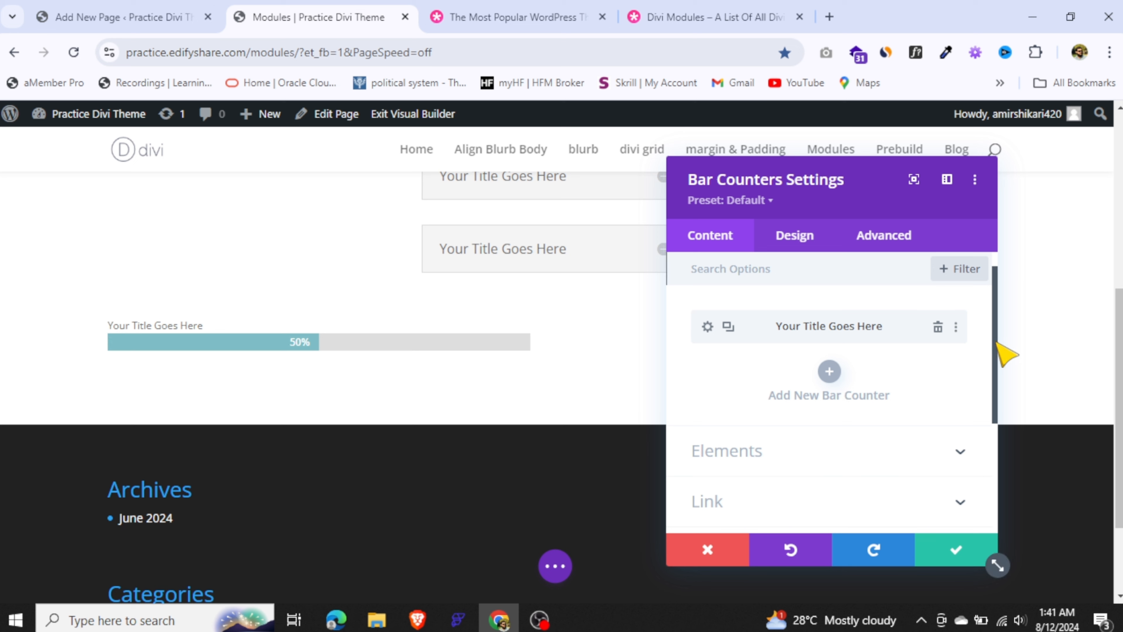
Try turning off Show Percentage in the Bar Counters' elements and turn it back on
{"action": "left_click_drag", "start_coordinate": [995, 347], "coordinate": [989, 392]}
{"action": "left_click", "coordinate": [815, 358]}
{"action": "left_click", "coordinate": [736, 347]}
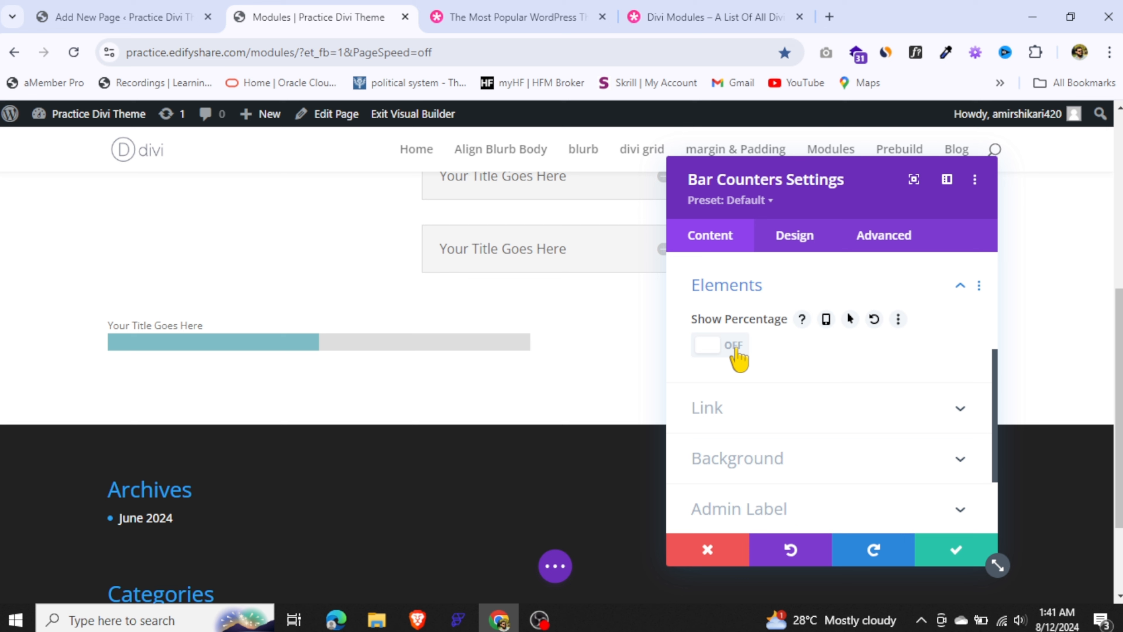
{"action": "left_click", "coordinate": [736, 347]}
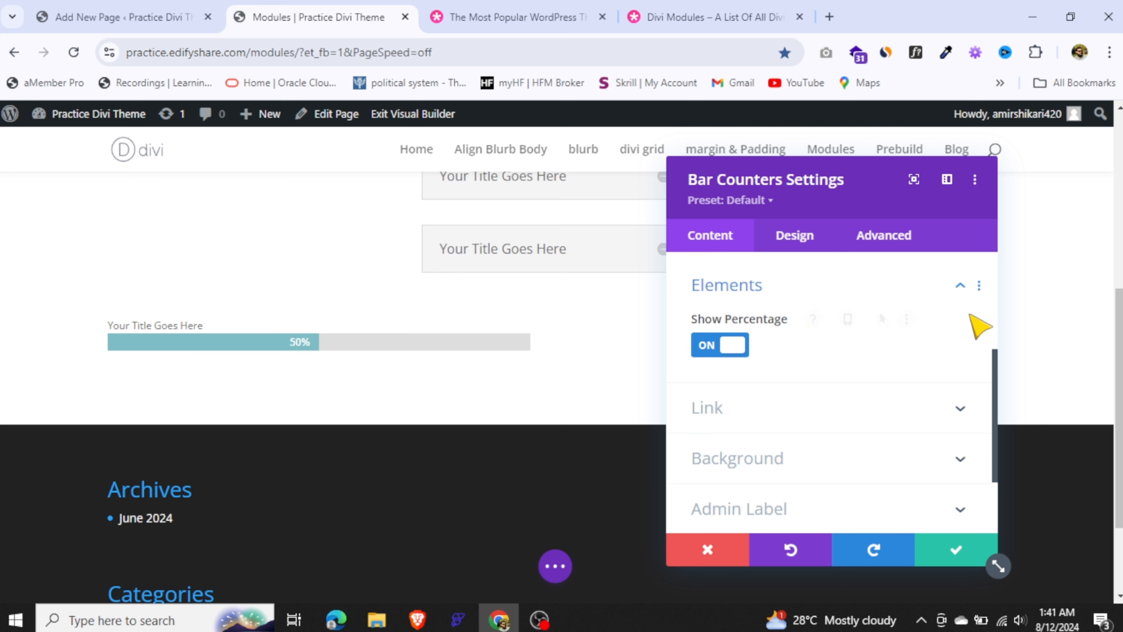
{"action": "left_click", "coordinate": [944, 285]}
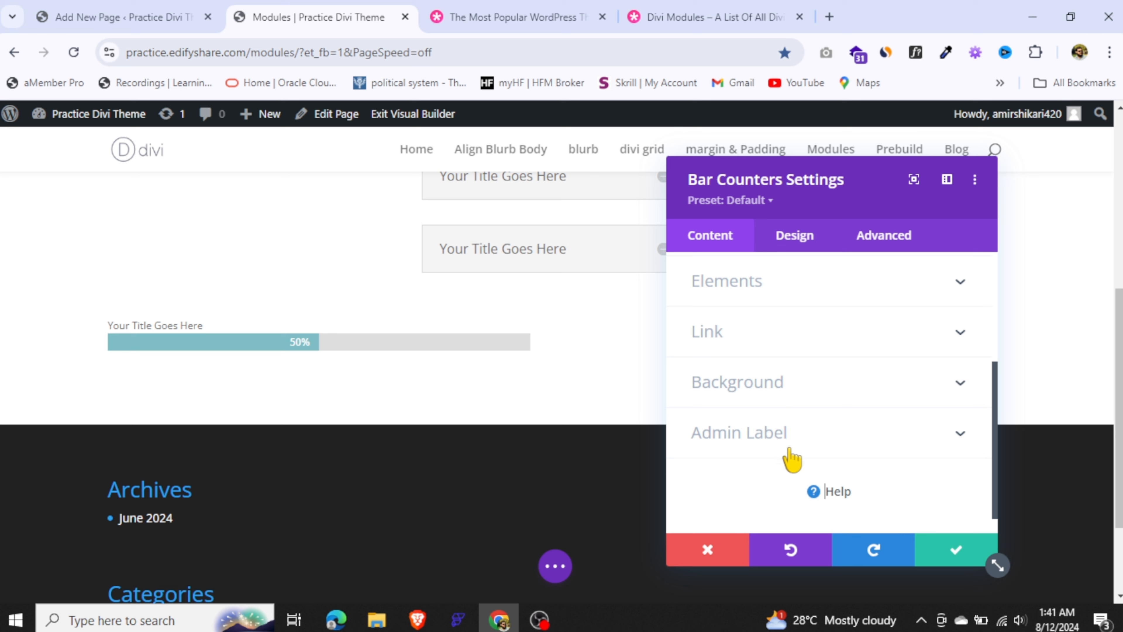
{"action": "left_click_drag", "start_coordinate": [995, 431], "coordinate": [996, 319]}
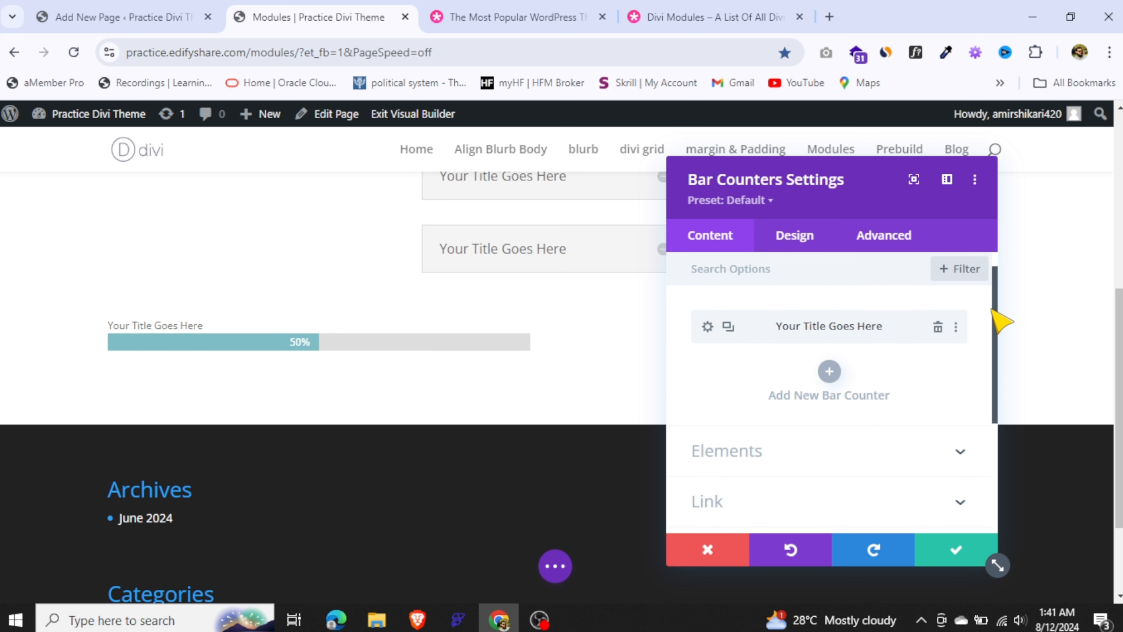
Review the Bar Counters module's design groups, including Bar Background Color, and its advanced option groups
{"action": "left_click", "coordinate": [810, 244]}
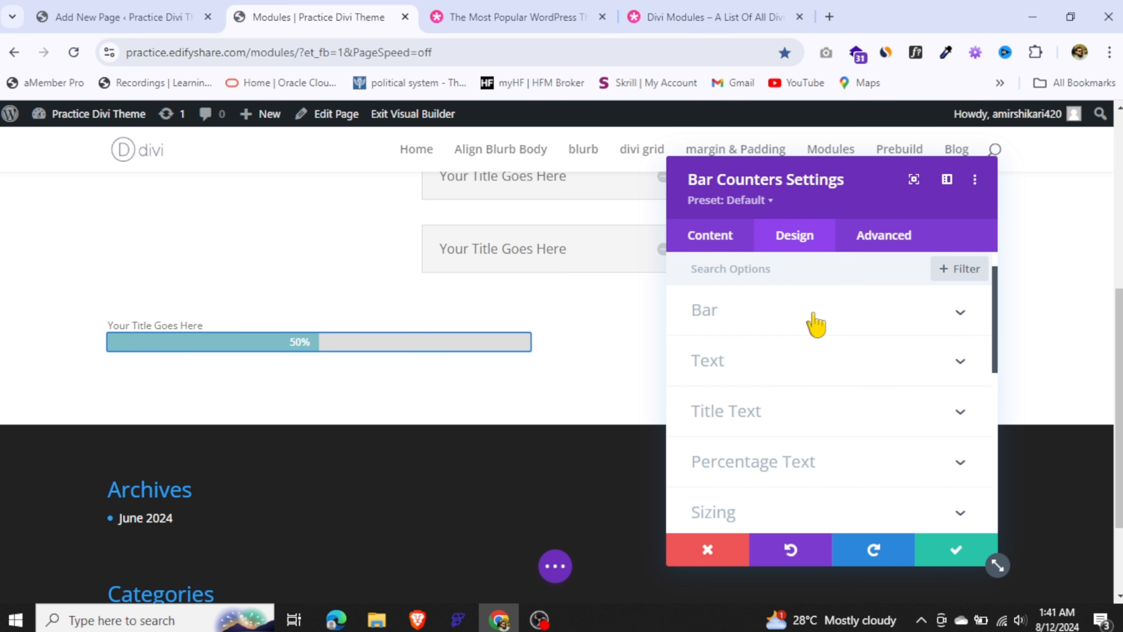
{"action": "left_click", "coordinate": [815, 323]}
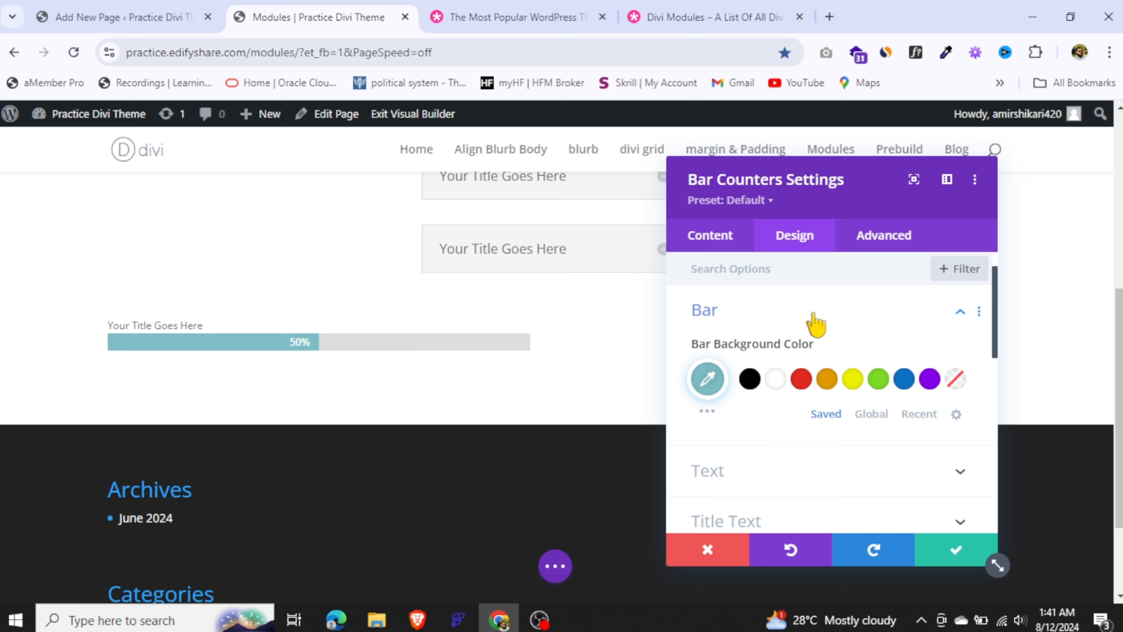
{"action": "left_click", "coordinate": [815, 324]}
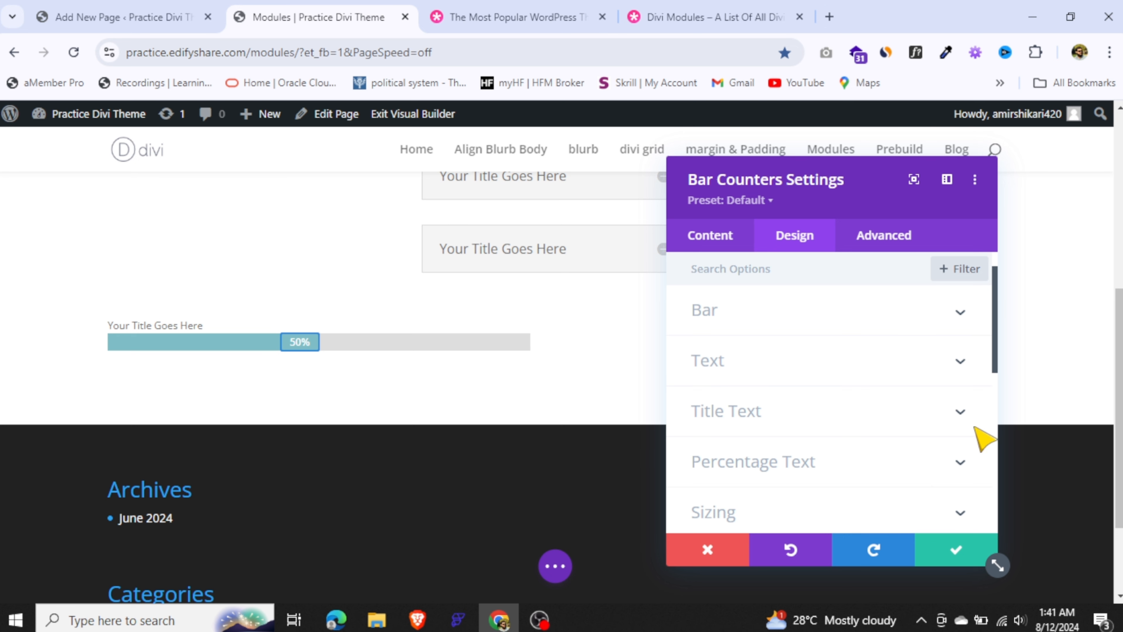
{"action": "left_click_drag", "start_coordinate": [995, 335], "coordinate": [994, 405]}
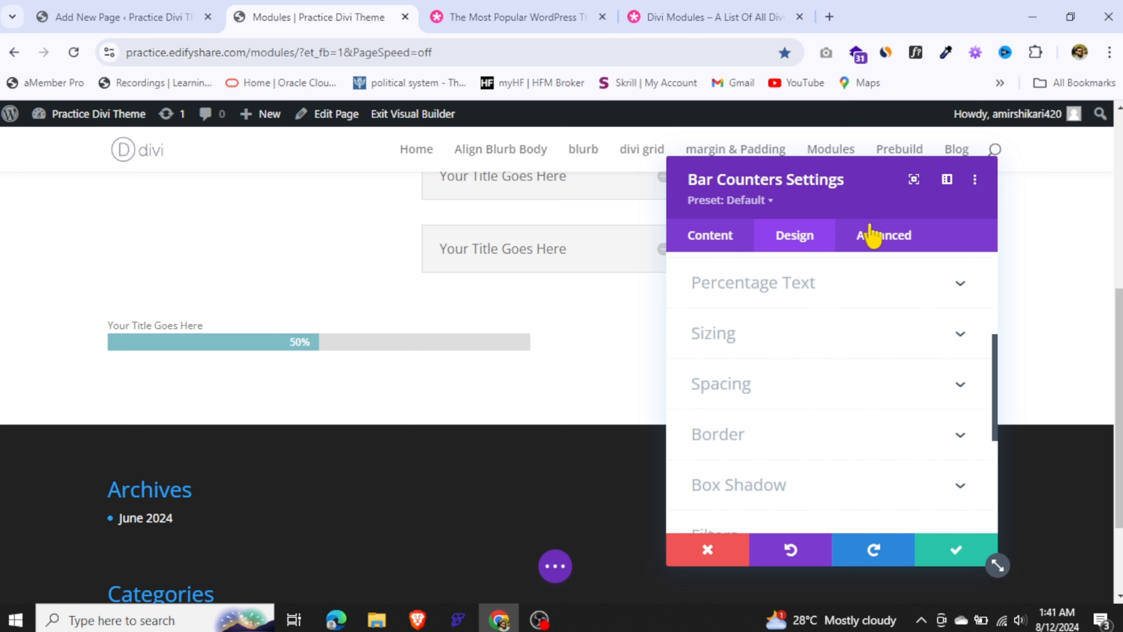
{"action": "left_click", "coordinate": [860, 242]}
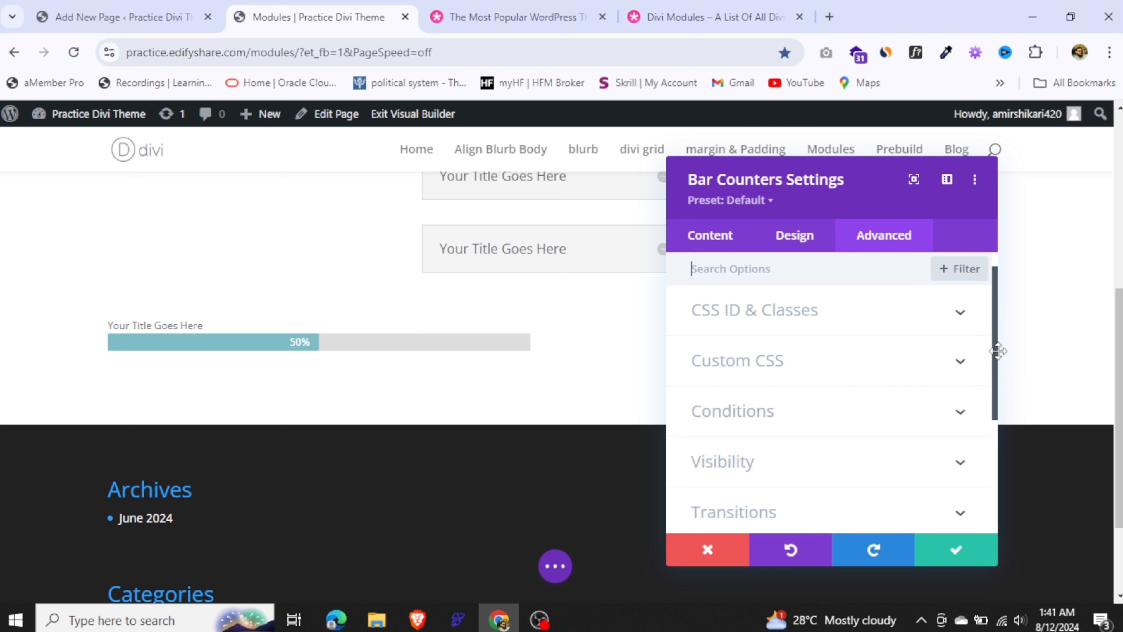
{"action": "left_click_drag", "start_coordinate": [996, 350], "coordinate": [980, 459]}
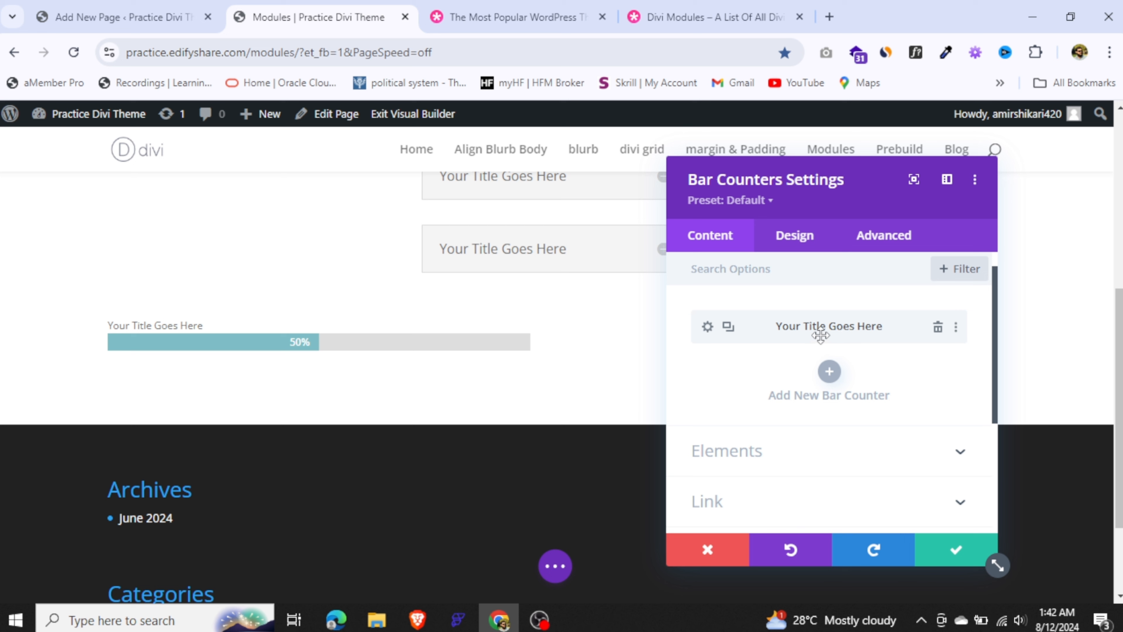
Add a second bar counter and set its percent to 80, keeping the default title
{"action": "left_click", "coordinate": [828, 376]}
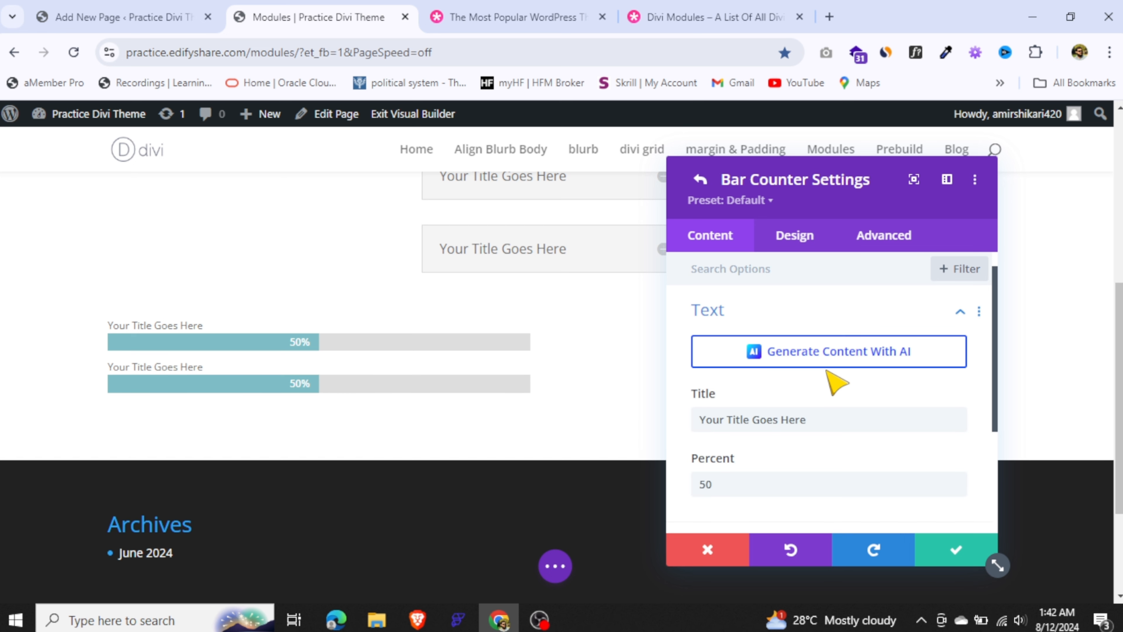
{"action": "double_click", "coordinate": [707, 485]}
{"action": "type", "text": "80"}
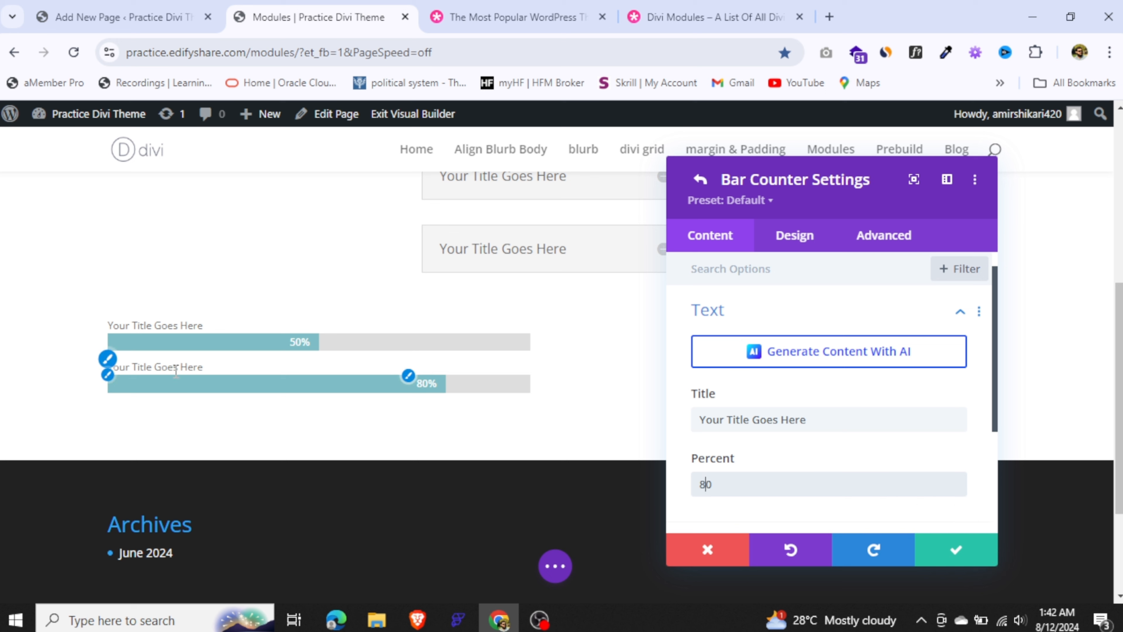
{"action": "left_click_drag", "start_coordinate": [807, 420], "coordinate": [693, 424]}
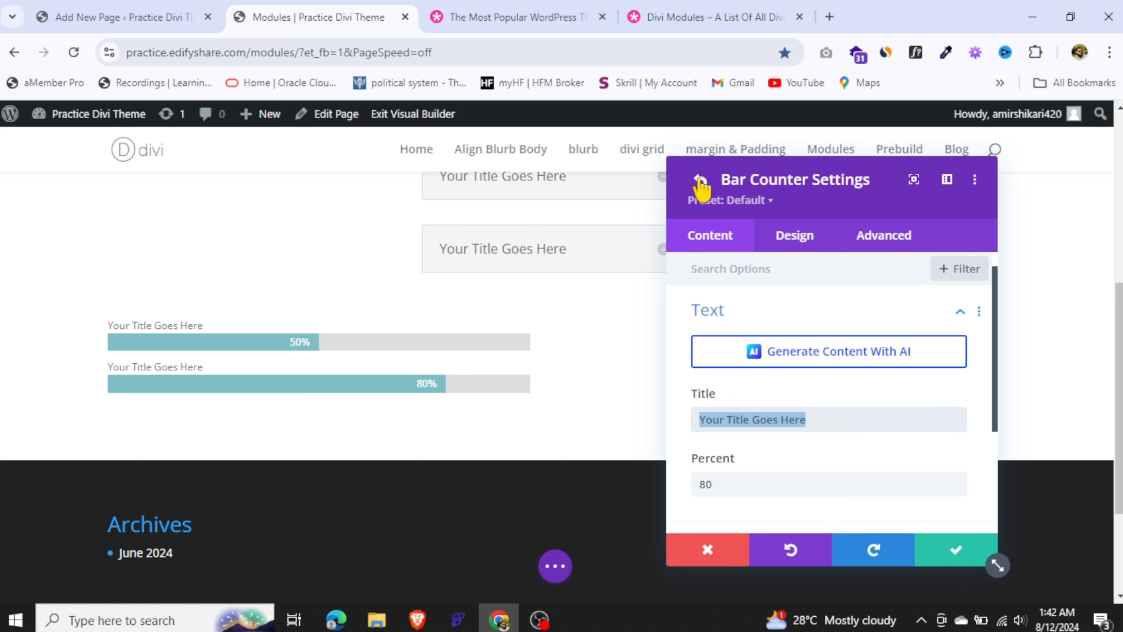
Set the second bar counter's bar background color to red, #e02b20
{"action": "left_click", "coordinate": [781, 241]}
{"action": "left_click", "coordinate": [792, 319]}
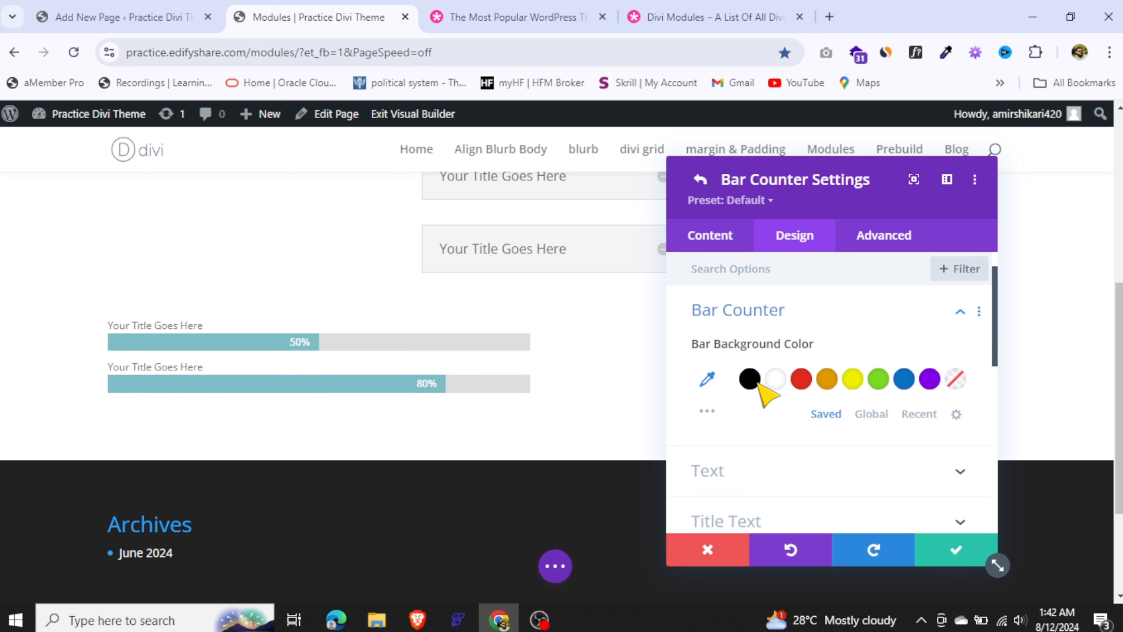
{"action": "left_click", "coordinate": [800, 385]}
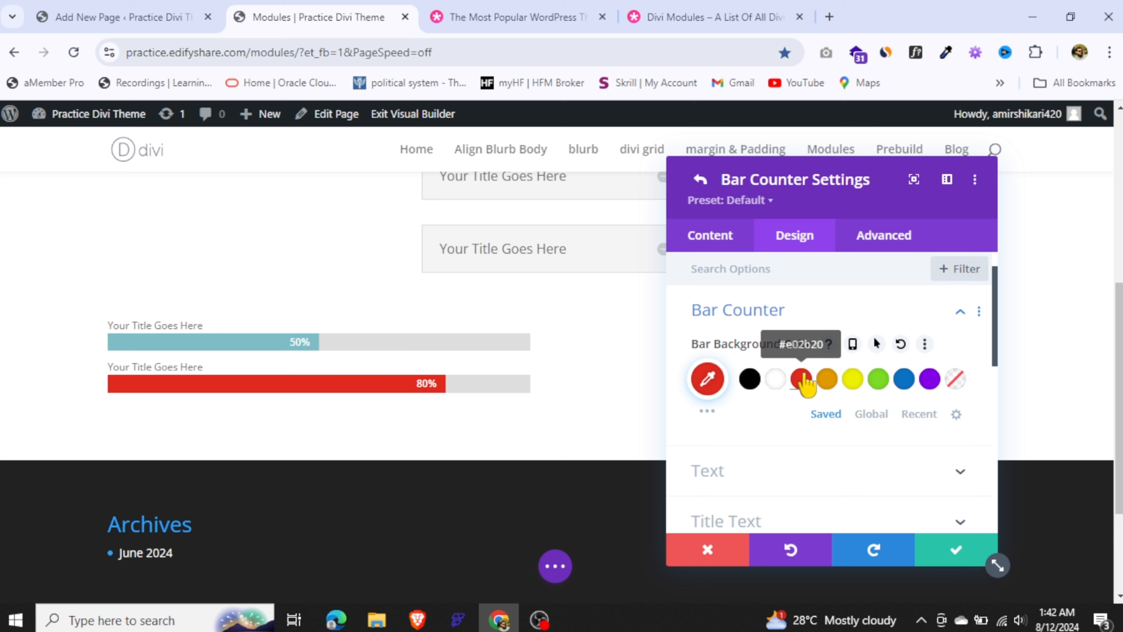
{"action": "left_click", "coordinate": [865, 318]}
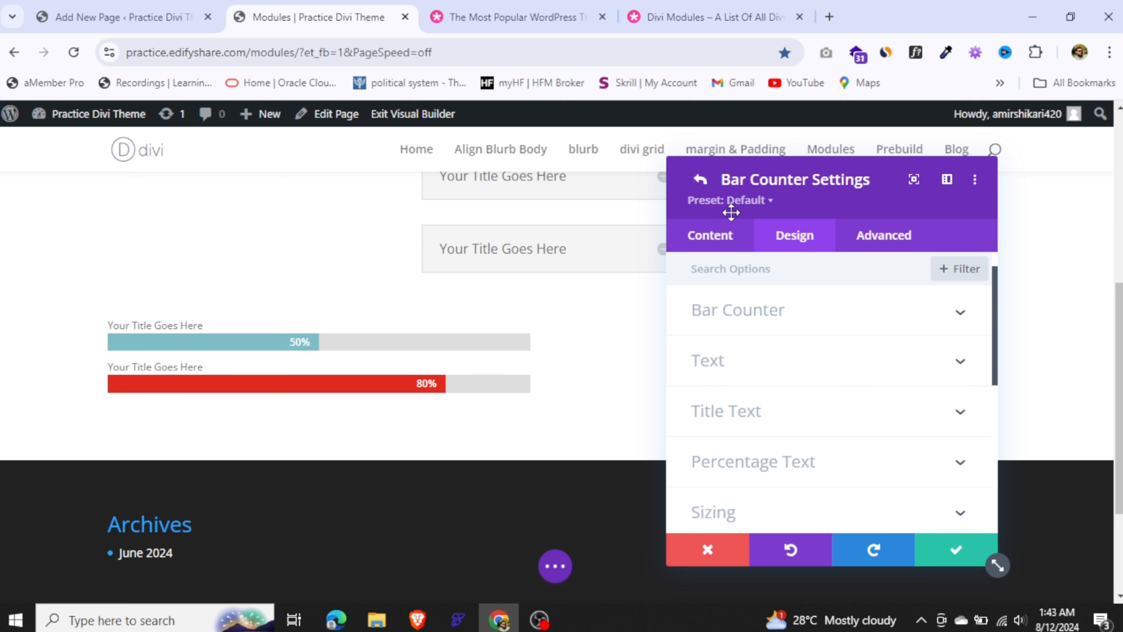
Leave the Bar Counters settings and add a Button module in the empty column beside them, keeping its settings window clear of the button
{"action": "left_click", "coordinate": [700, 179]}
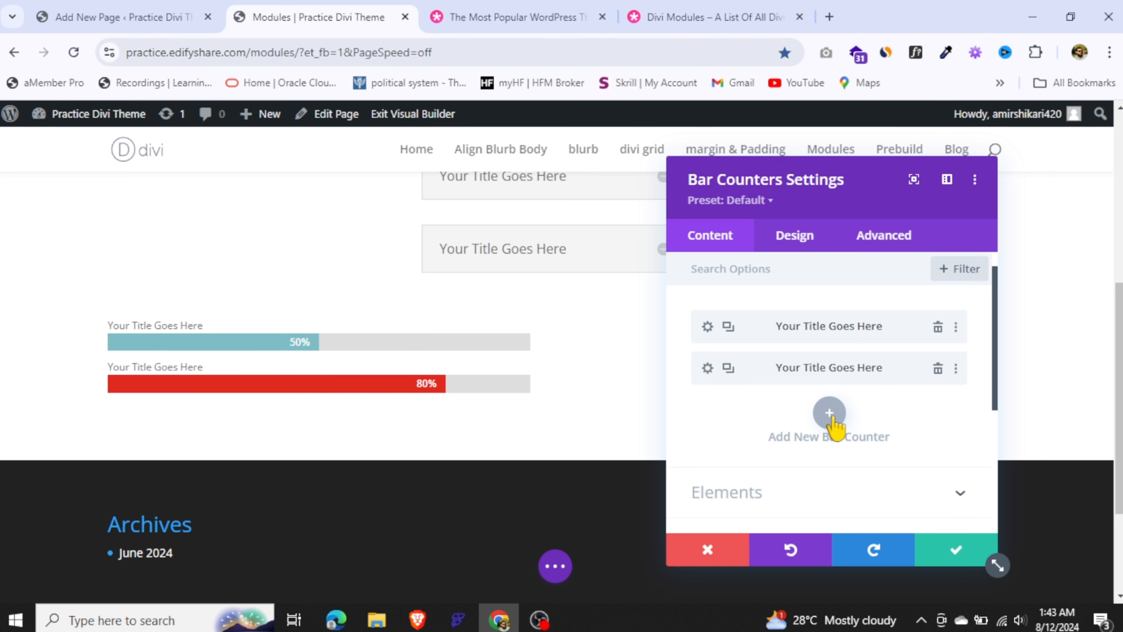
{"action": "key", "text": "Escape"}
{"action": "left_click", "coordinate": [789, 221]}
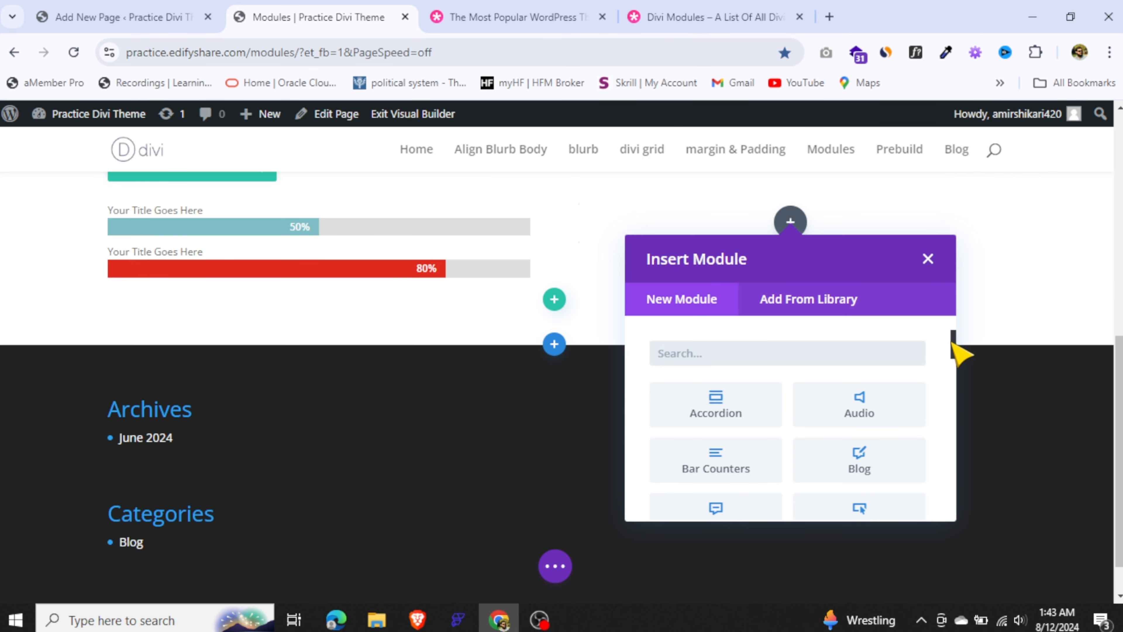
{"action": "scroll", "coordinate": [955, 349], "scroll_direction": "down", "scroll_amount": 2}
{"action": "left_click", "coordinate": [860, 418]}
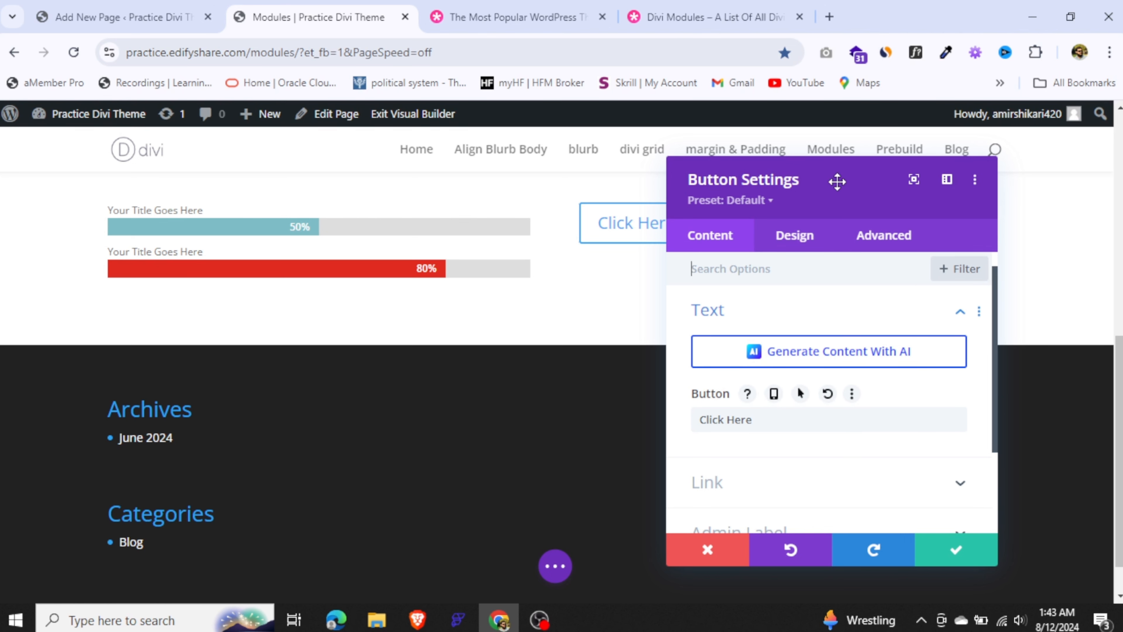
{"action": "left_click_drag", "start_coordinate": [836, 181], "coordinate": [343, 182]}
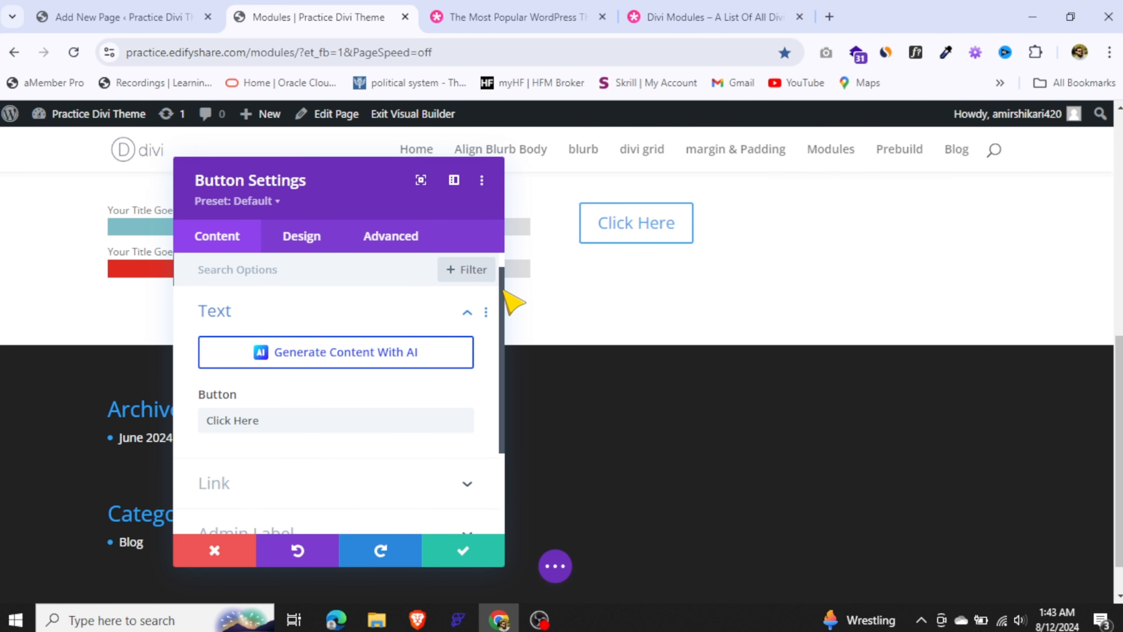
Review the Button module's text field and content groups, and its design option groups
{"action": "scroll", "coordinate": [398, 309], "scroll_direction": "down", "scroll_amount": 2}
{"action": "triple_click", "coordinate": [207, 329]}
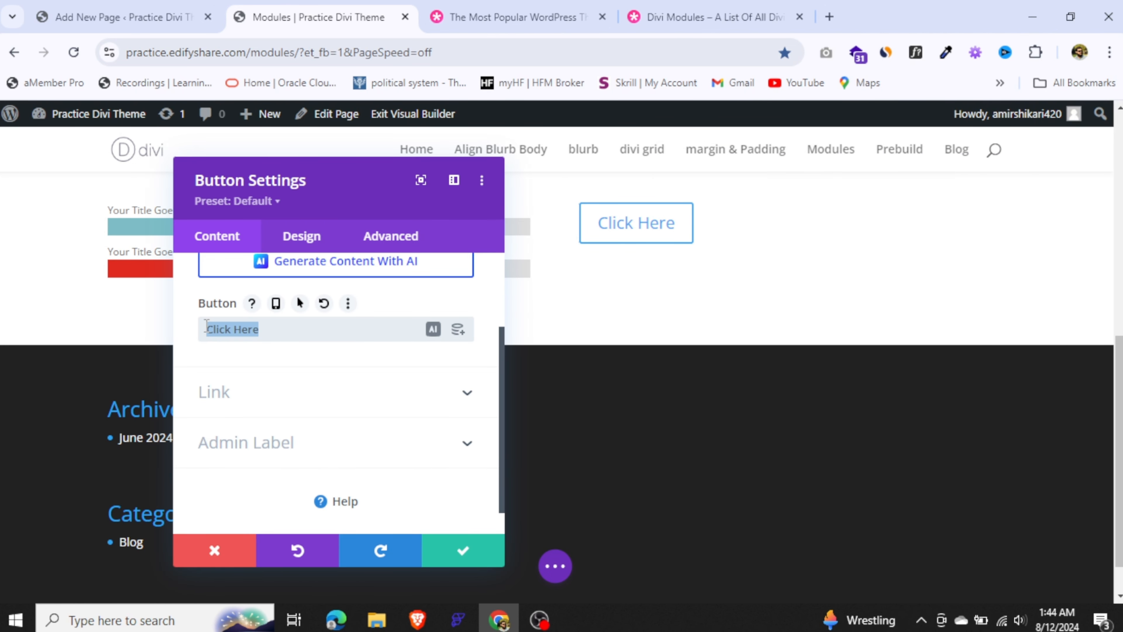
{"action": "left_click", "coordinate": [277, 331]}
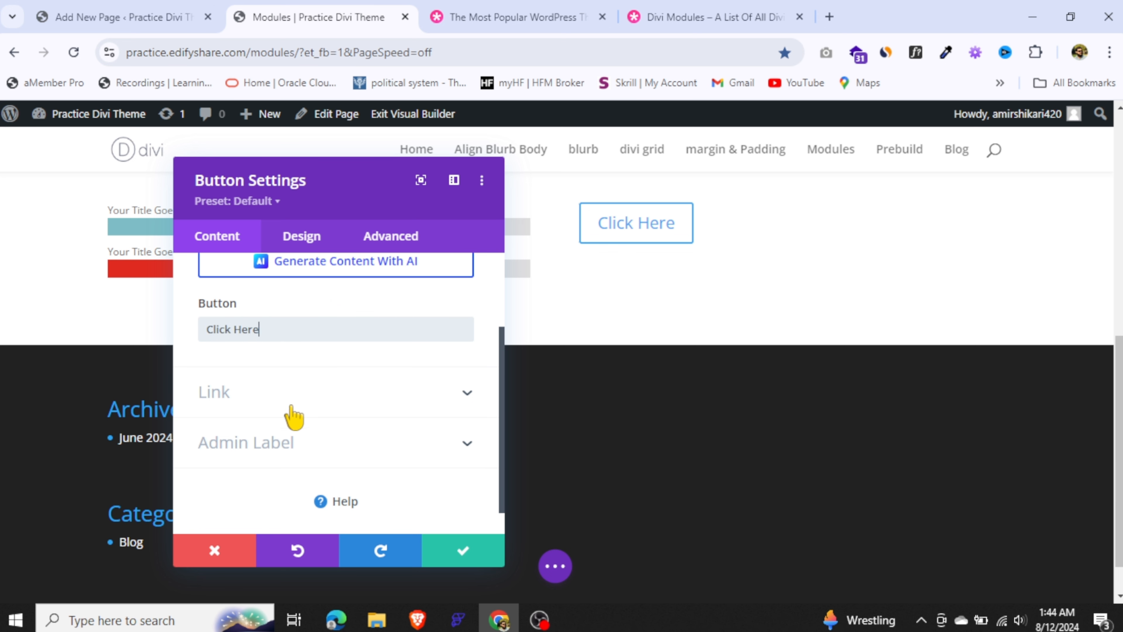
{"action": "left_click", "coordinate": [312, 239]}
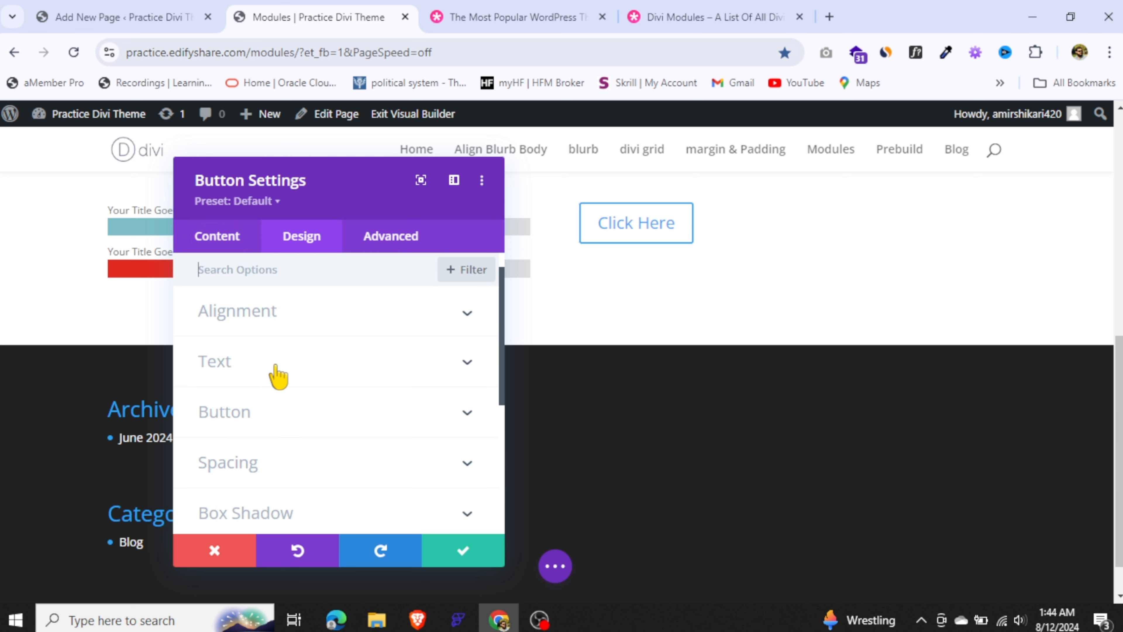
{"action": "left_click_drag", "start_coordinate": [502, 332], "coordinate": [513, 380]}
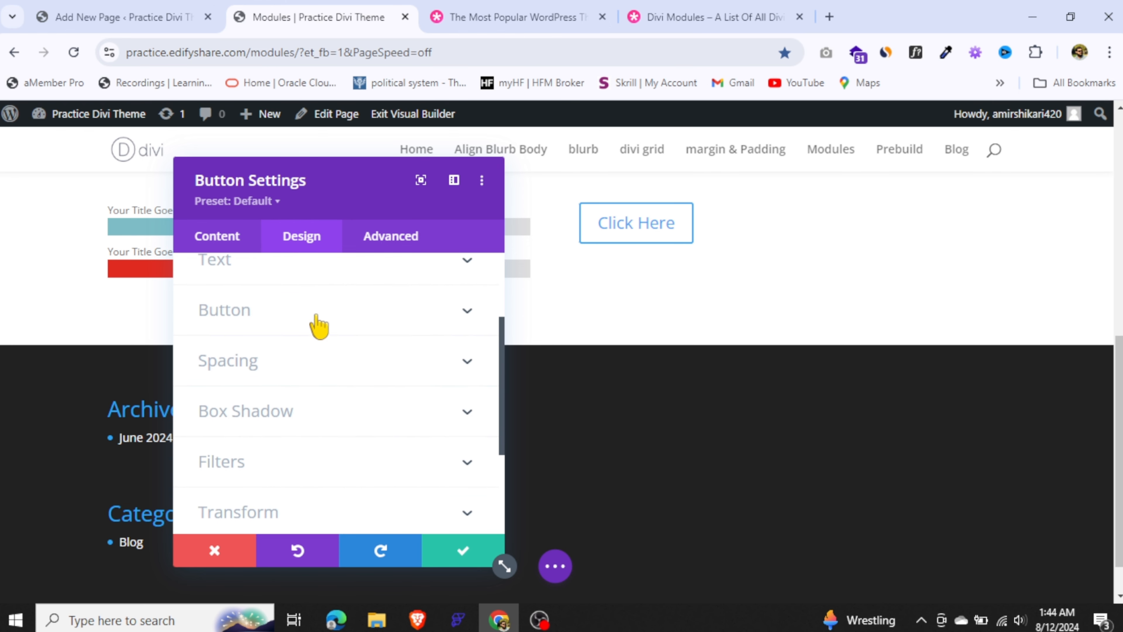
Turn on Use Custom Styles For Button in the button's design options and turn off Show Button Icon
{"action": "left_click", "coordinate": [320, 327]}
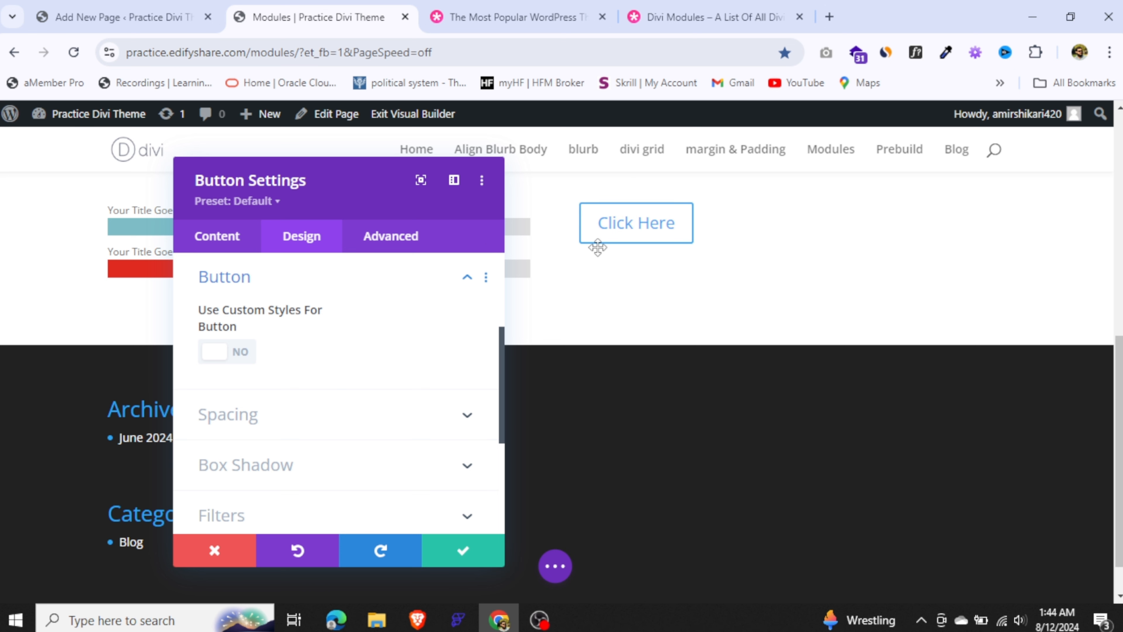
{"action": "left_click", "coordinate": [226, 353]}
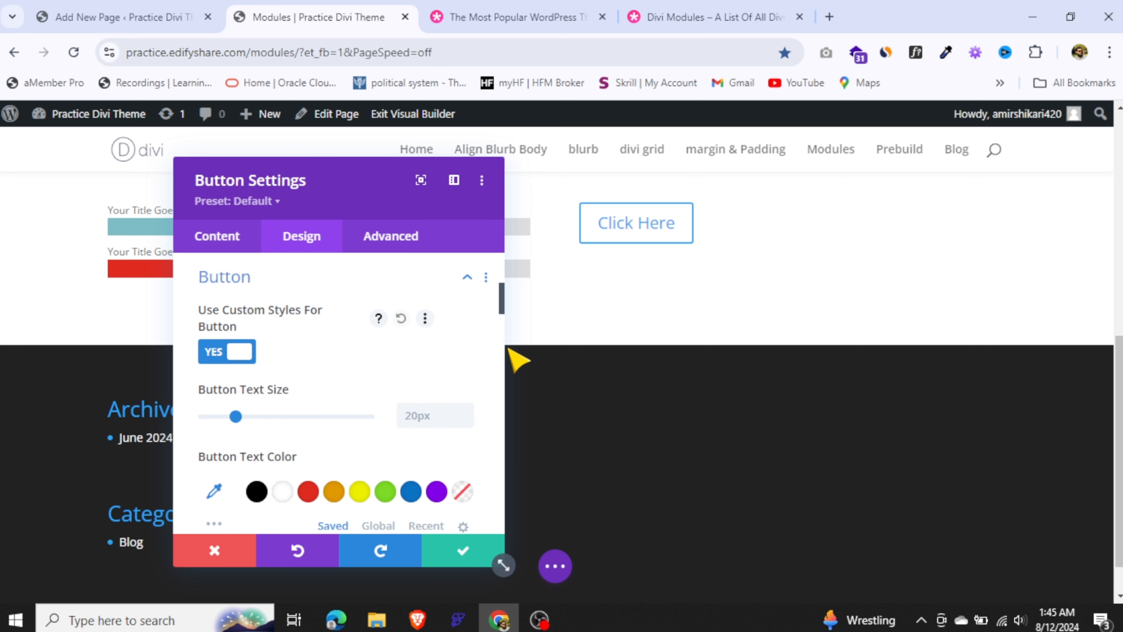
{"action": "left_click_drag", "start_coordinate": [504, 296], "coordinate": [515, 414]}
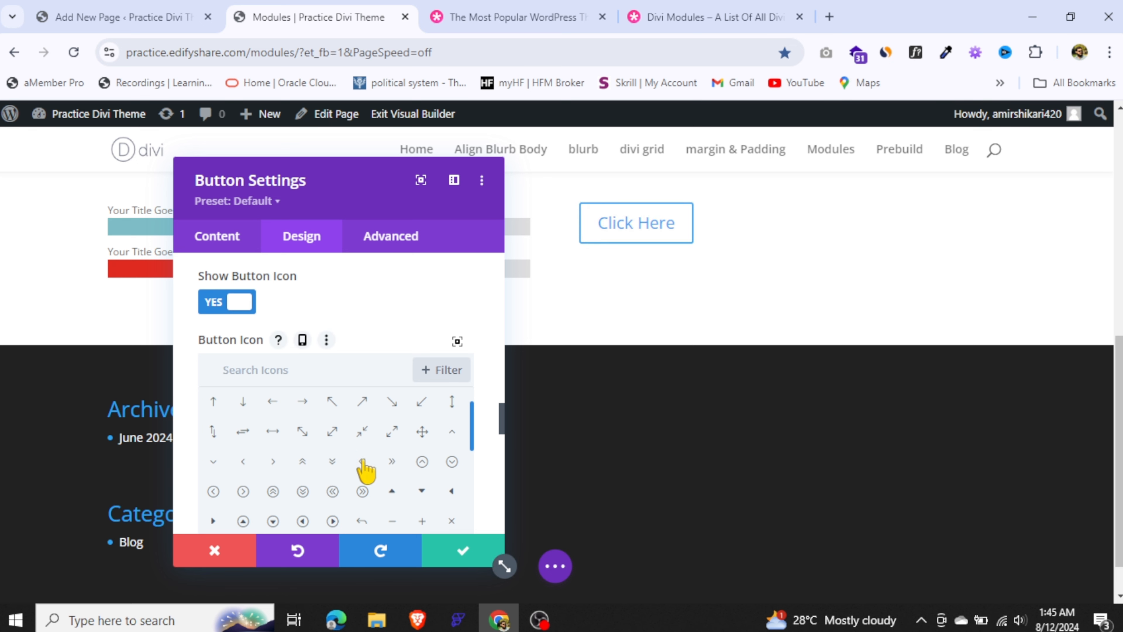
{"action": "left_click", "coordinate": [227, 302]}
{"action": "left_click_drag", "start_coordinate": [501, 451], "coordinate": [498, 273]}
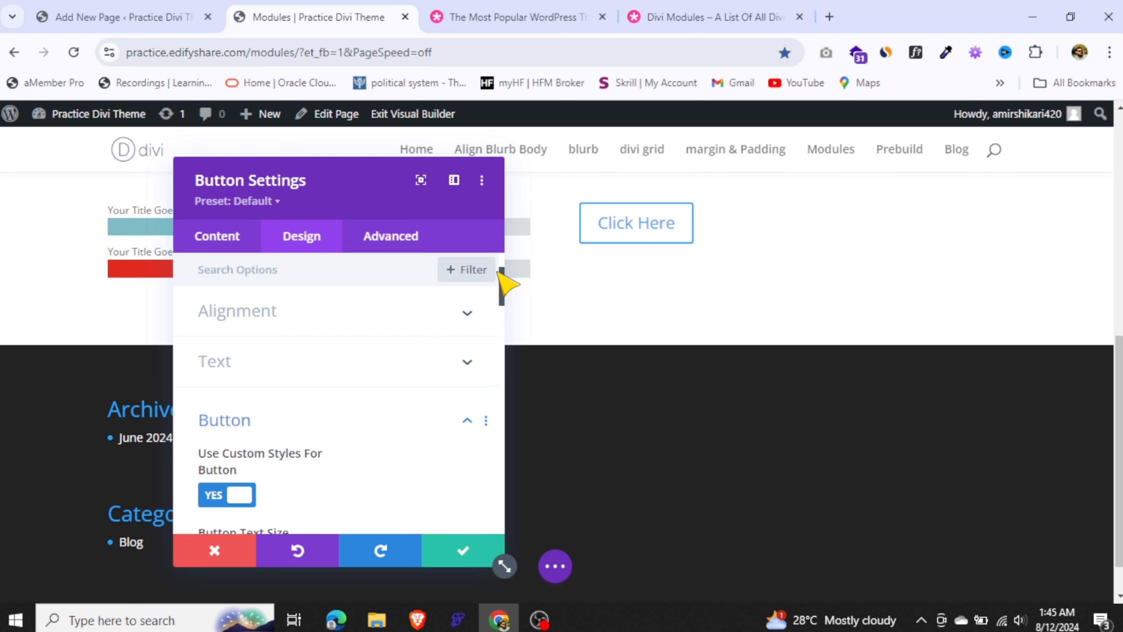